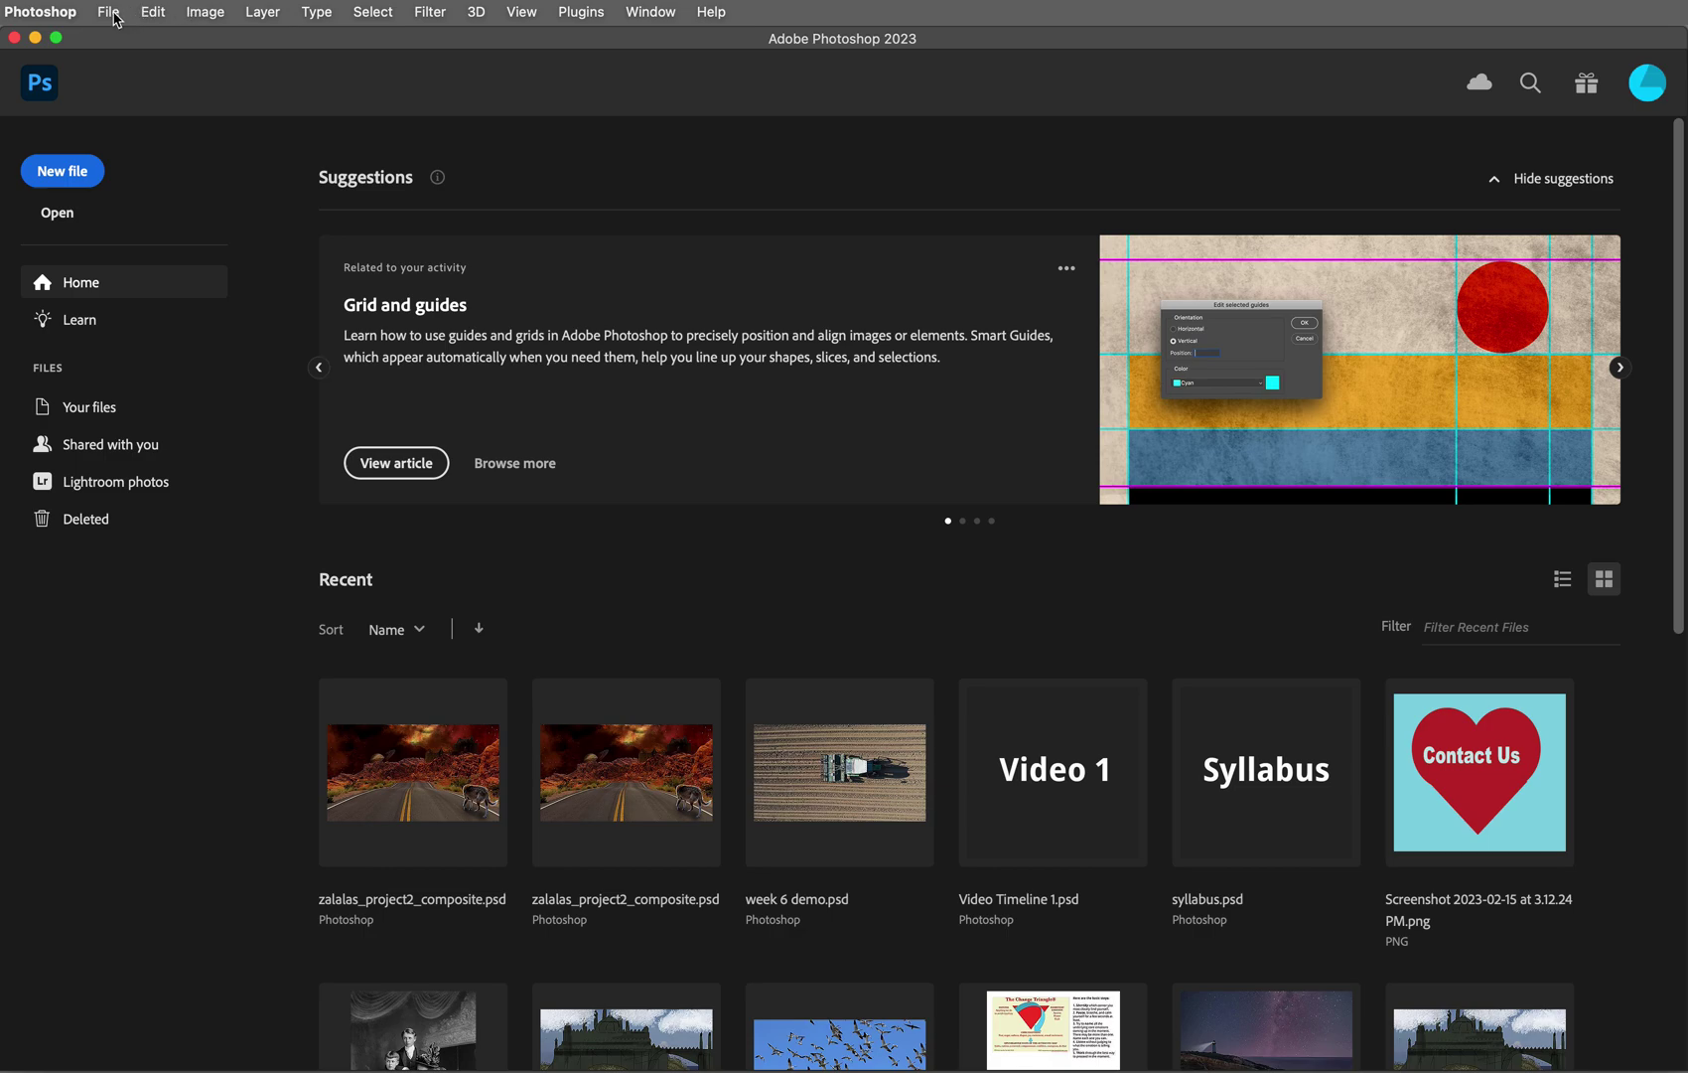
Step: Create a new film and video document from the HDTV 1080p preset at 1920 x 1080 px
{"action": "left_click", "coordinate": [73, 180]}
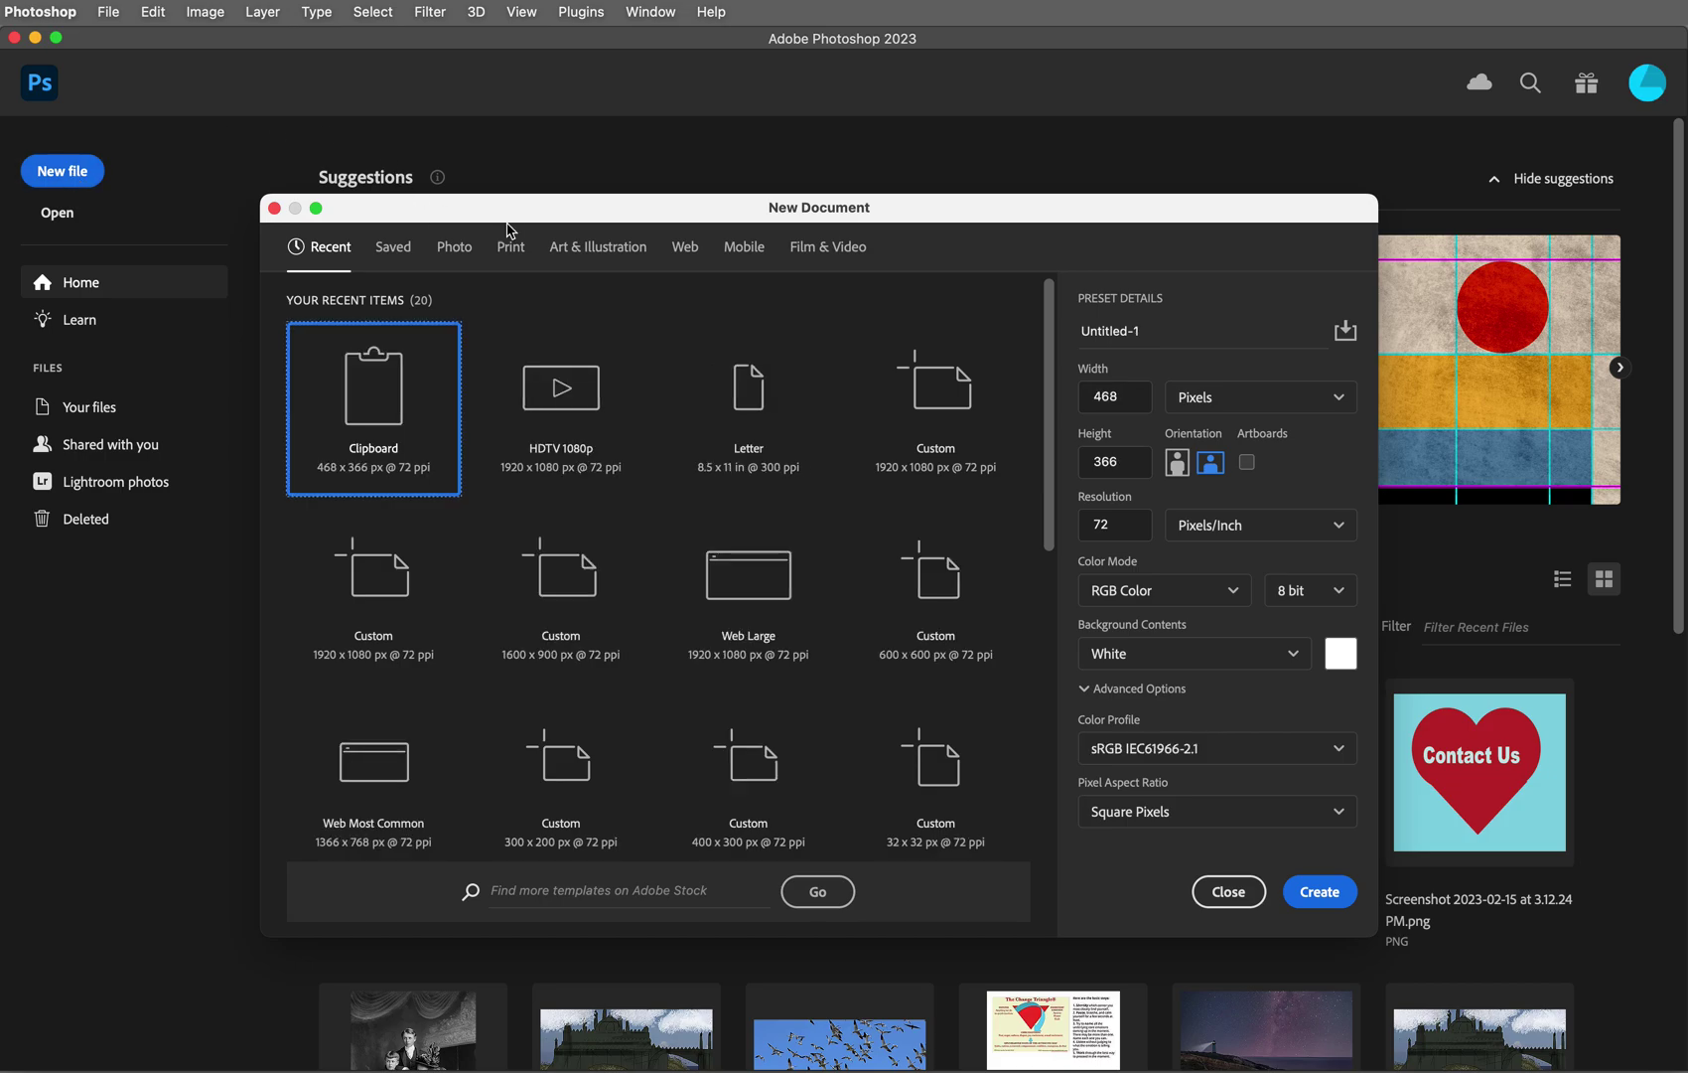
{"action": "left_click", "coordinate": [847, 250]}
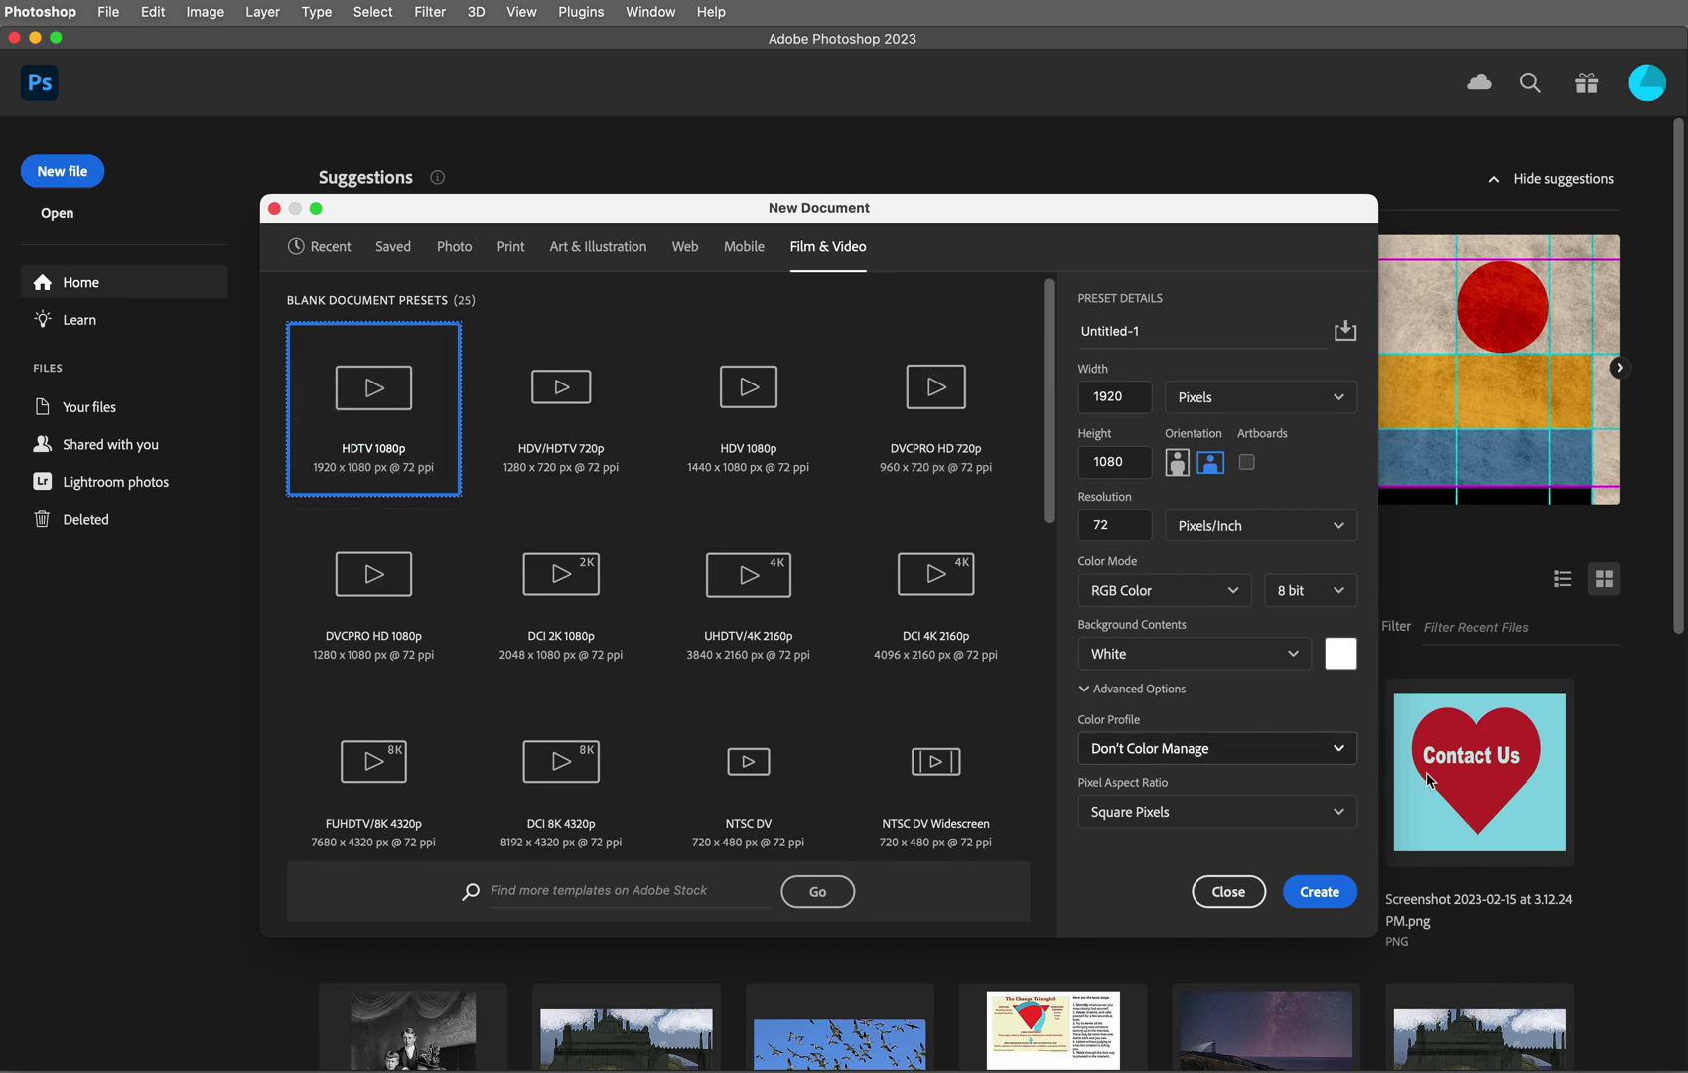
{"action": "left_click", "coordinate": [1319, 890]}
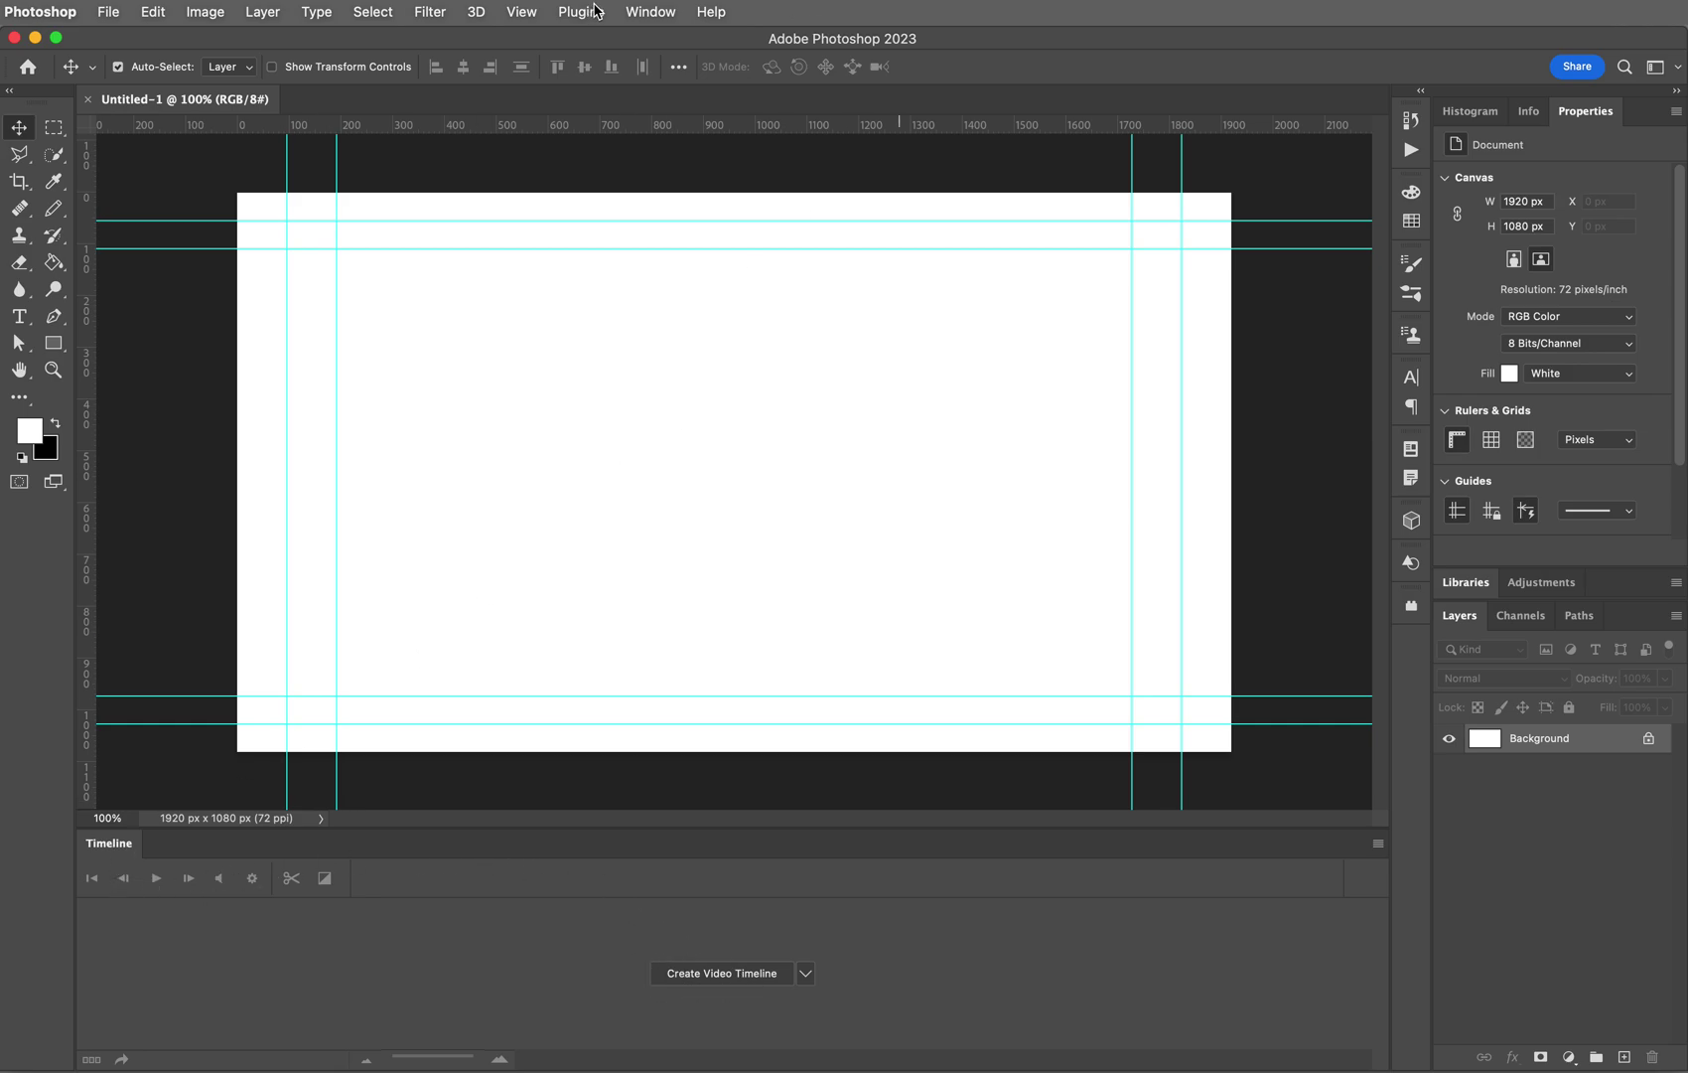
Step: Create a video timeline for the document and extend the Layer 0 clip to more than three times its default length
{"action": "left_click", "coordinate": [651, 13]}
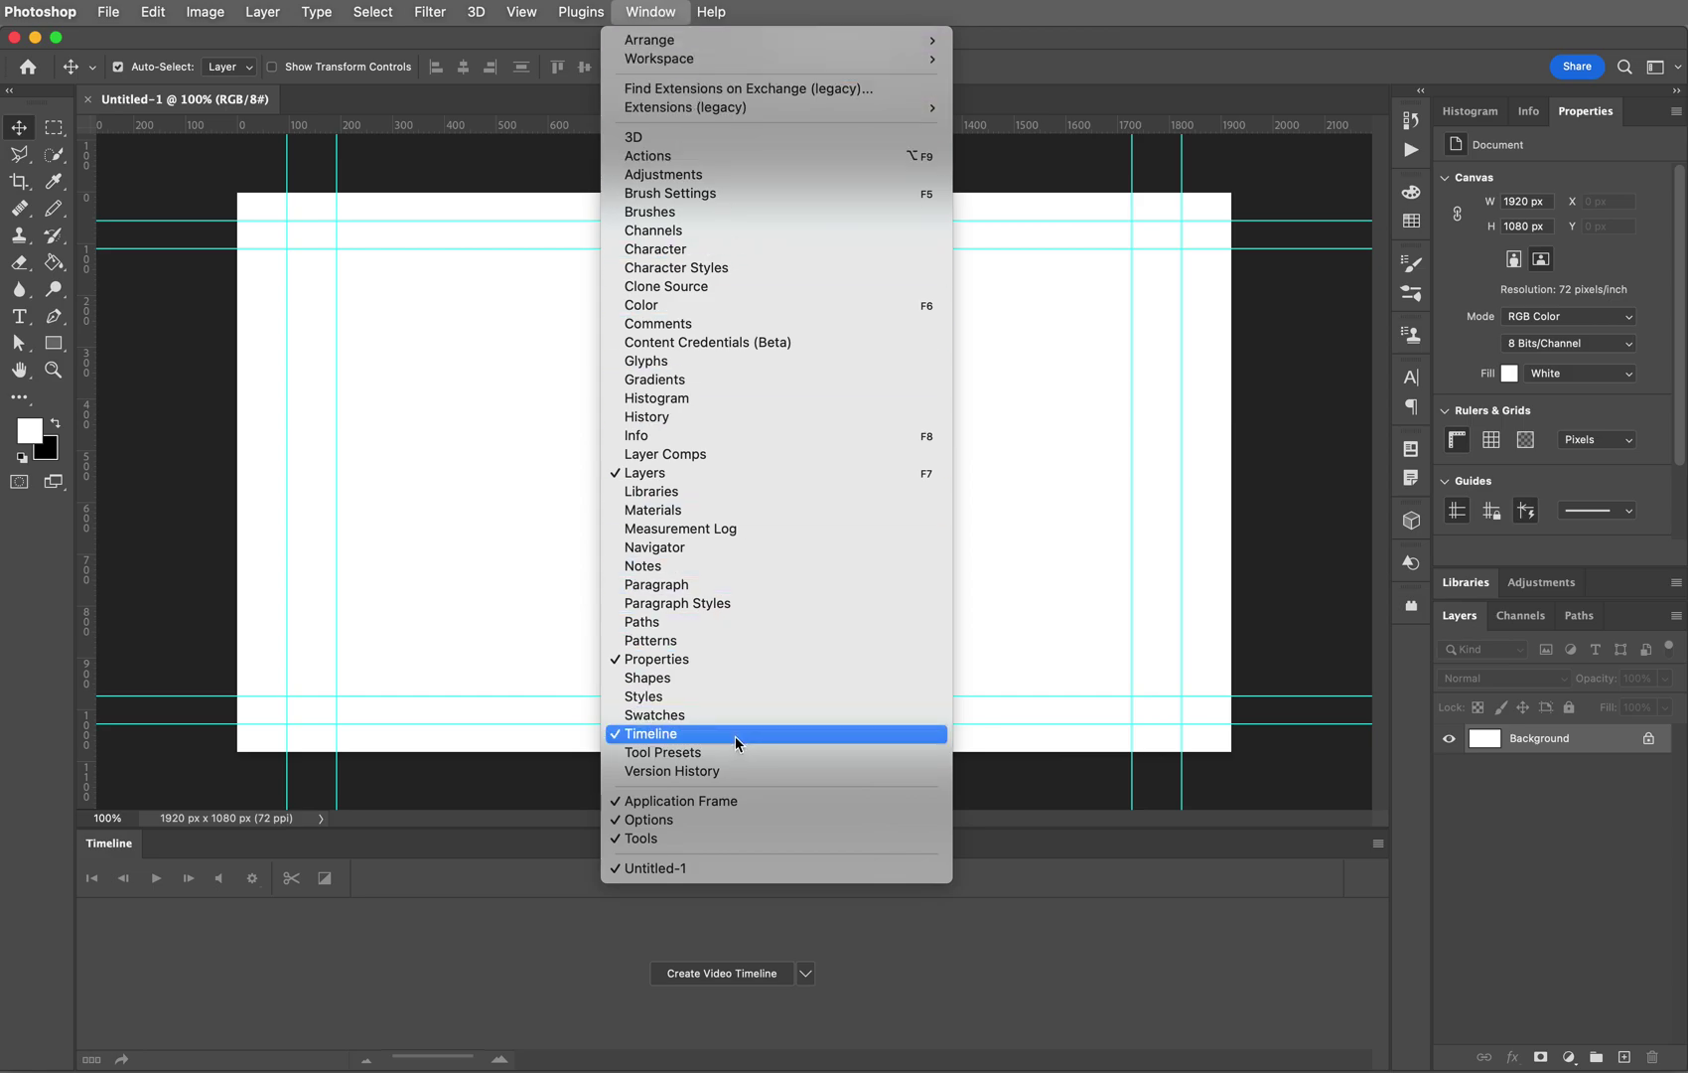
{"action": "left_click", "coordinate": [1011, 953]}
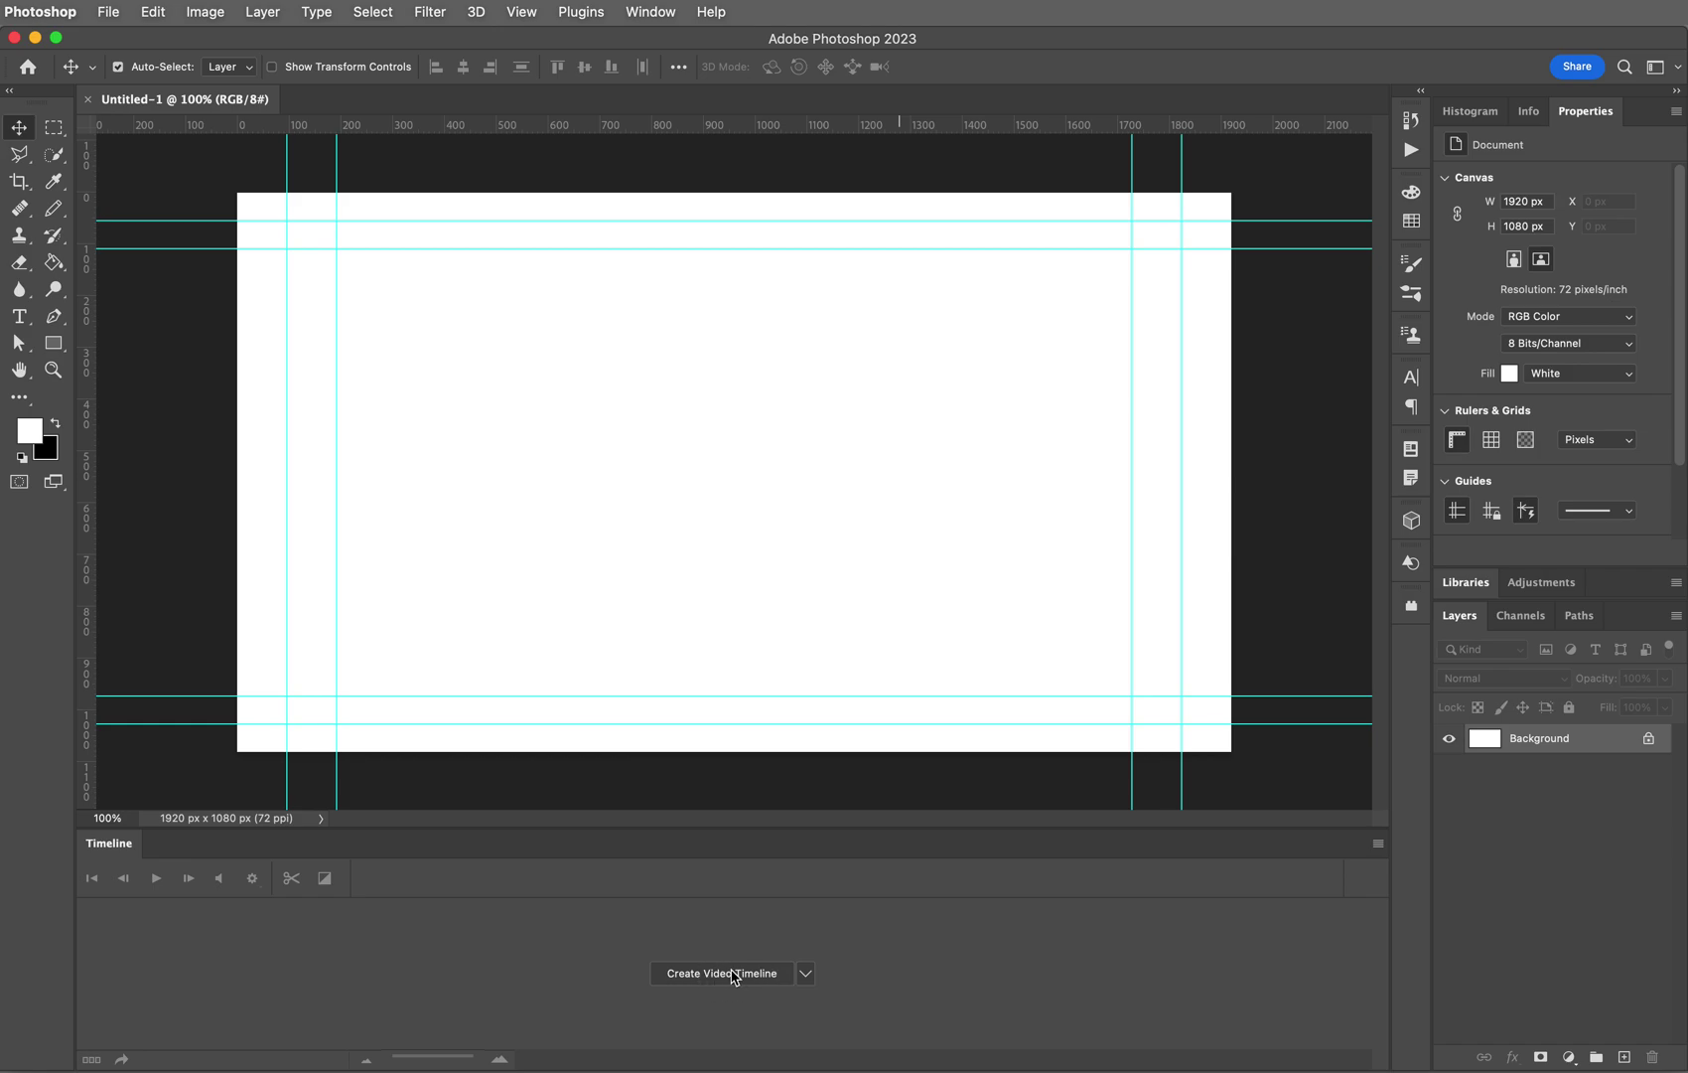
{"action": "left_click", "coordinate": [806, 975]}
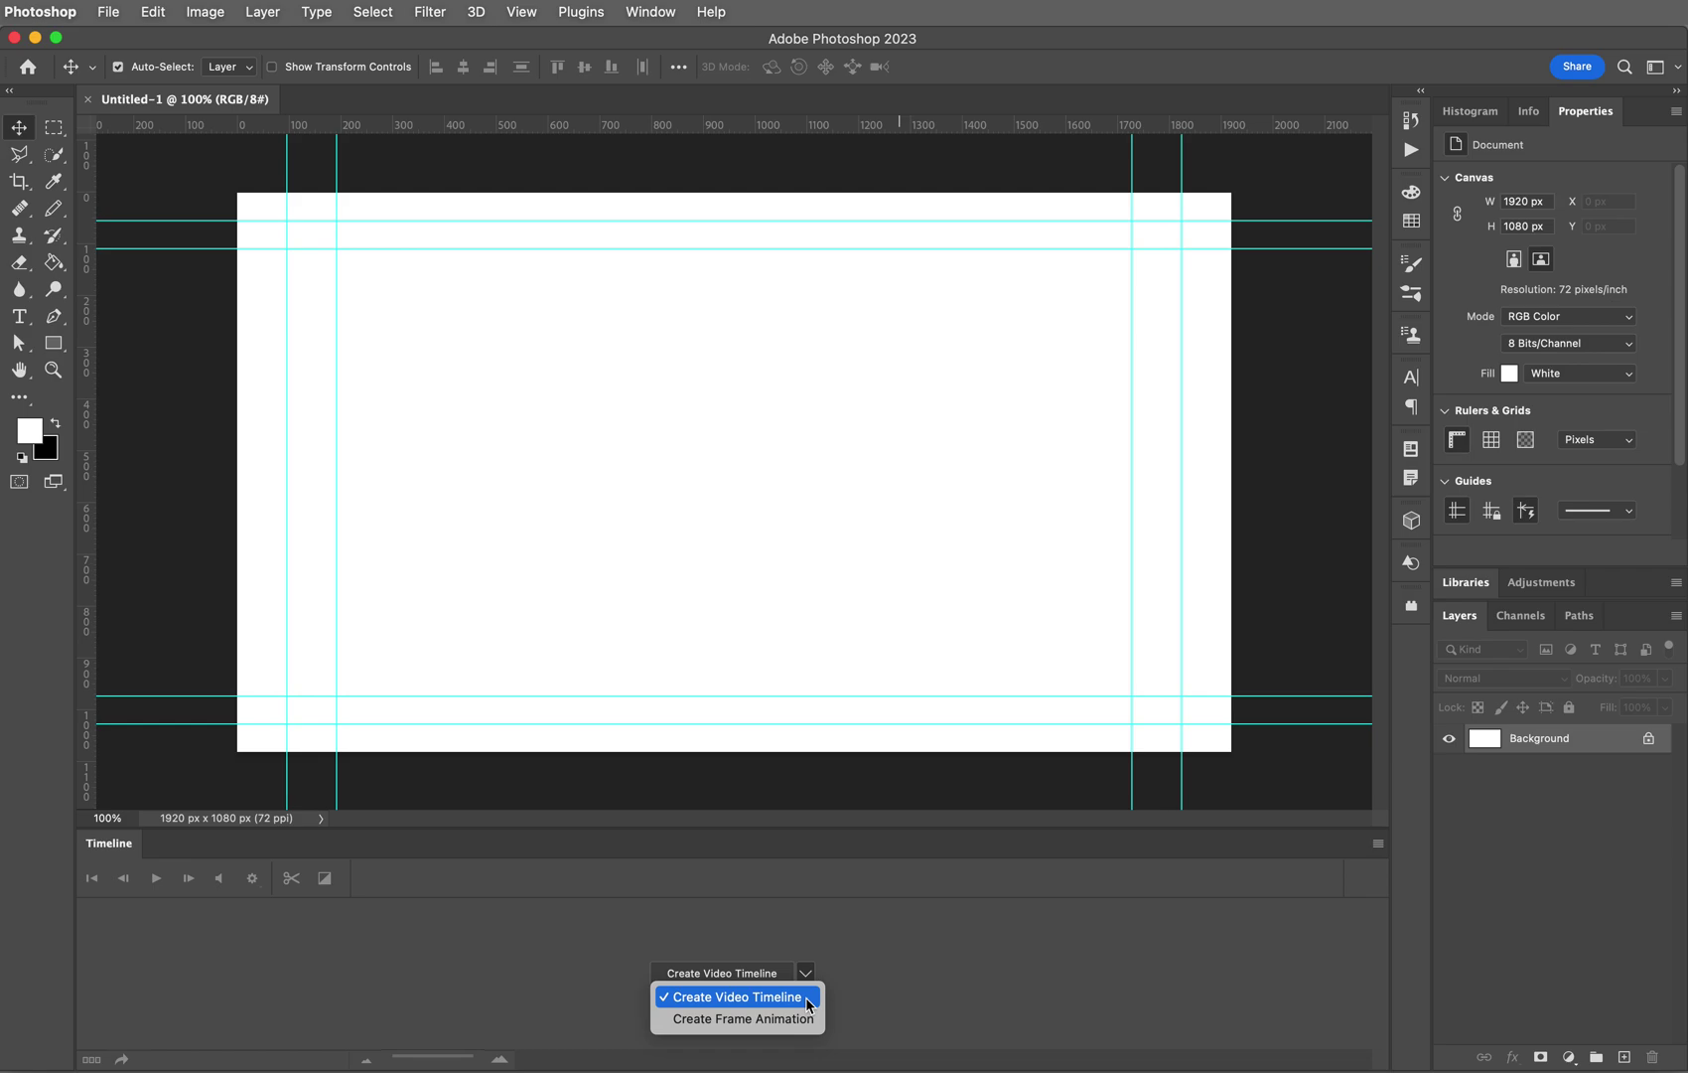
{"action": "left_click", "coordinate": [860, 921]}
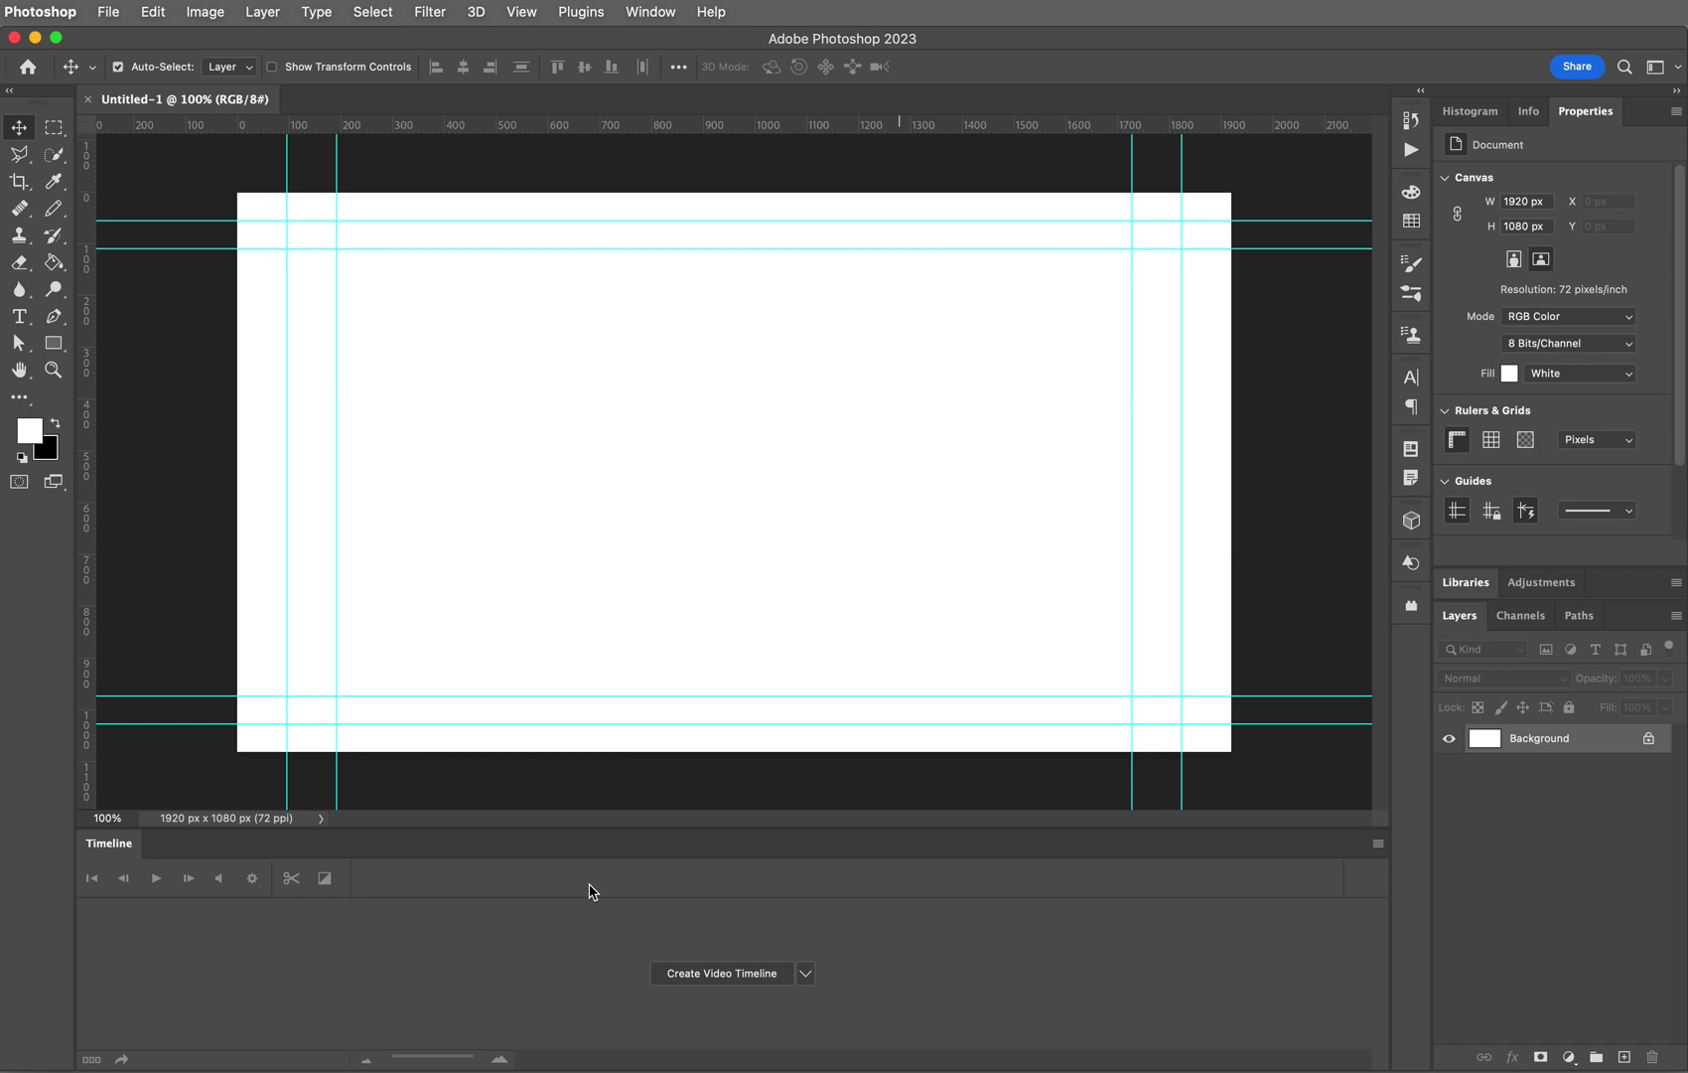
{"action": "left_click", "coordinate": [745, 975]}
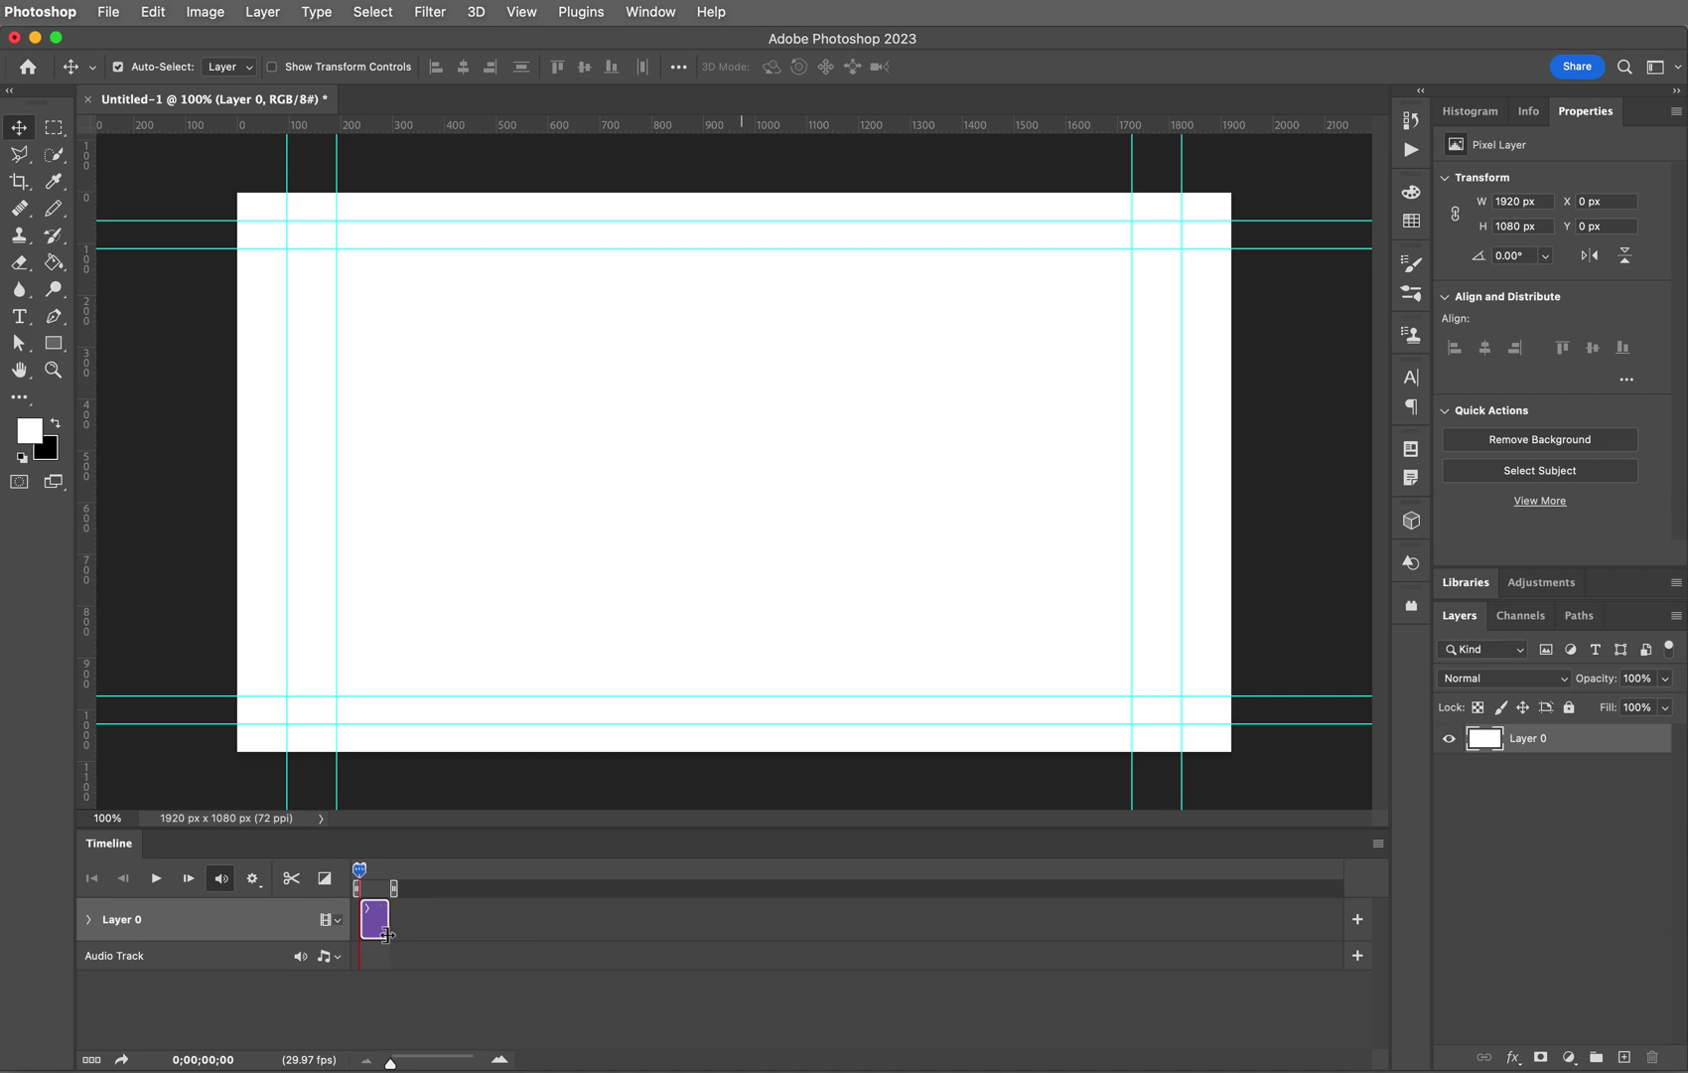
{"action": "left_click_drag", "start_coordinate": [386, 928], "coordinate": [453, 928]}
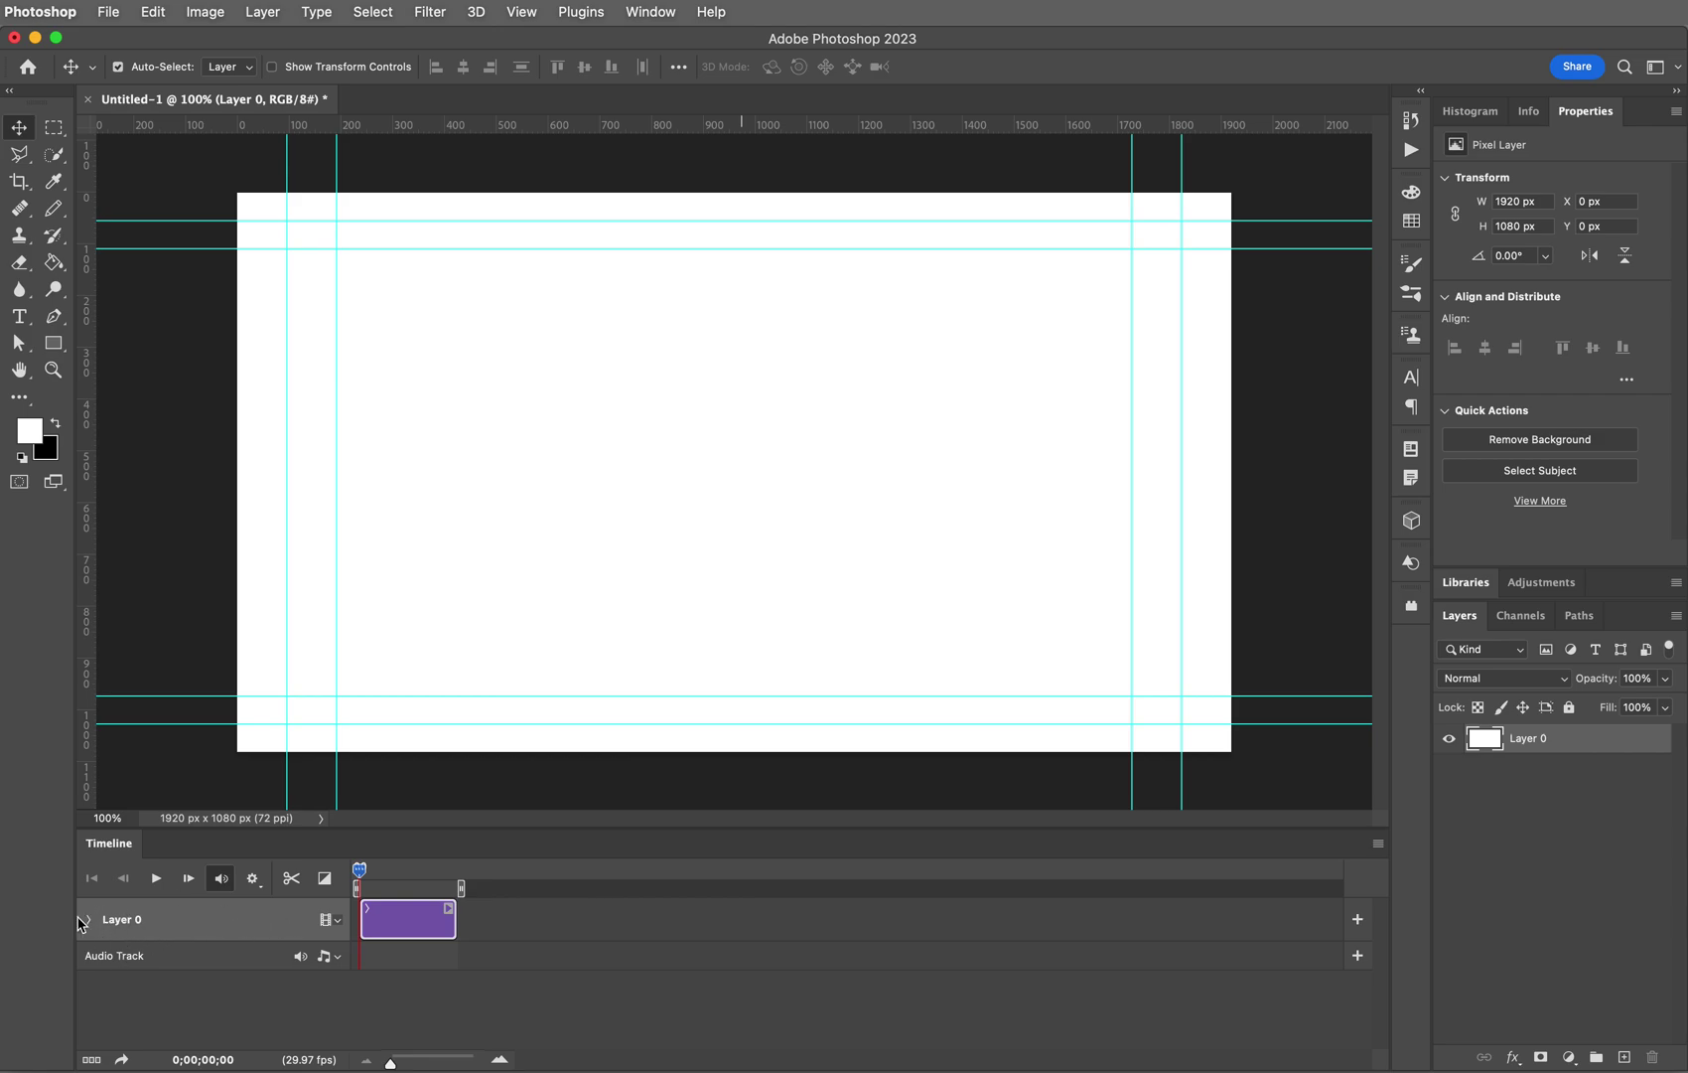
Step: Rename Layer 0 as Background and leave it deselected
{"action": "left_click", "coordinate": [1542, 781]}
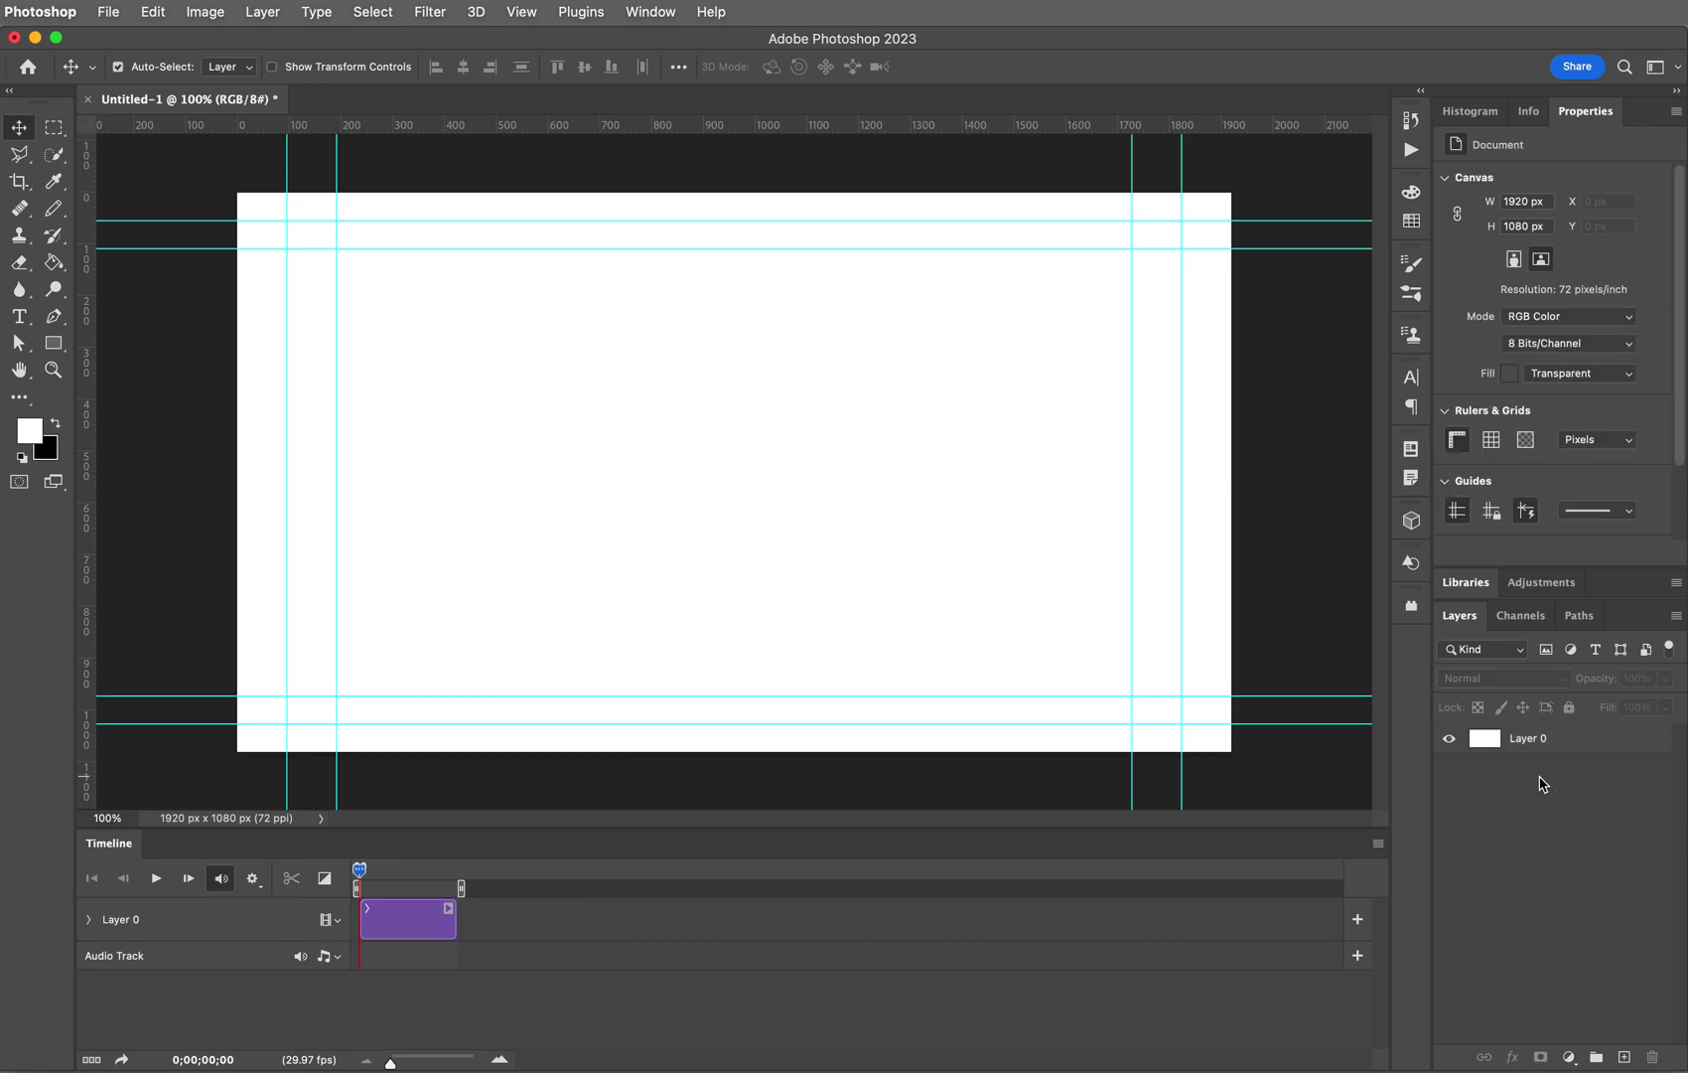
{"action": "double_click", "coordinate": [1525, 740]}
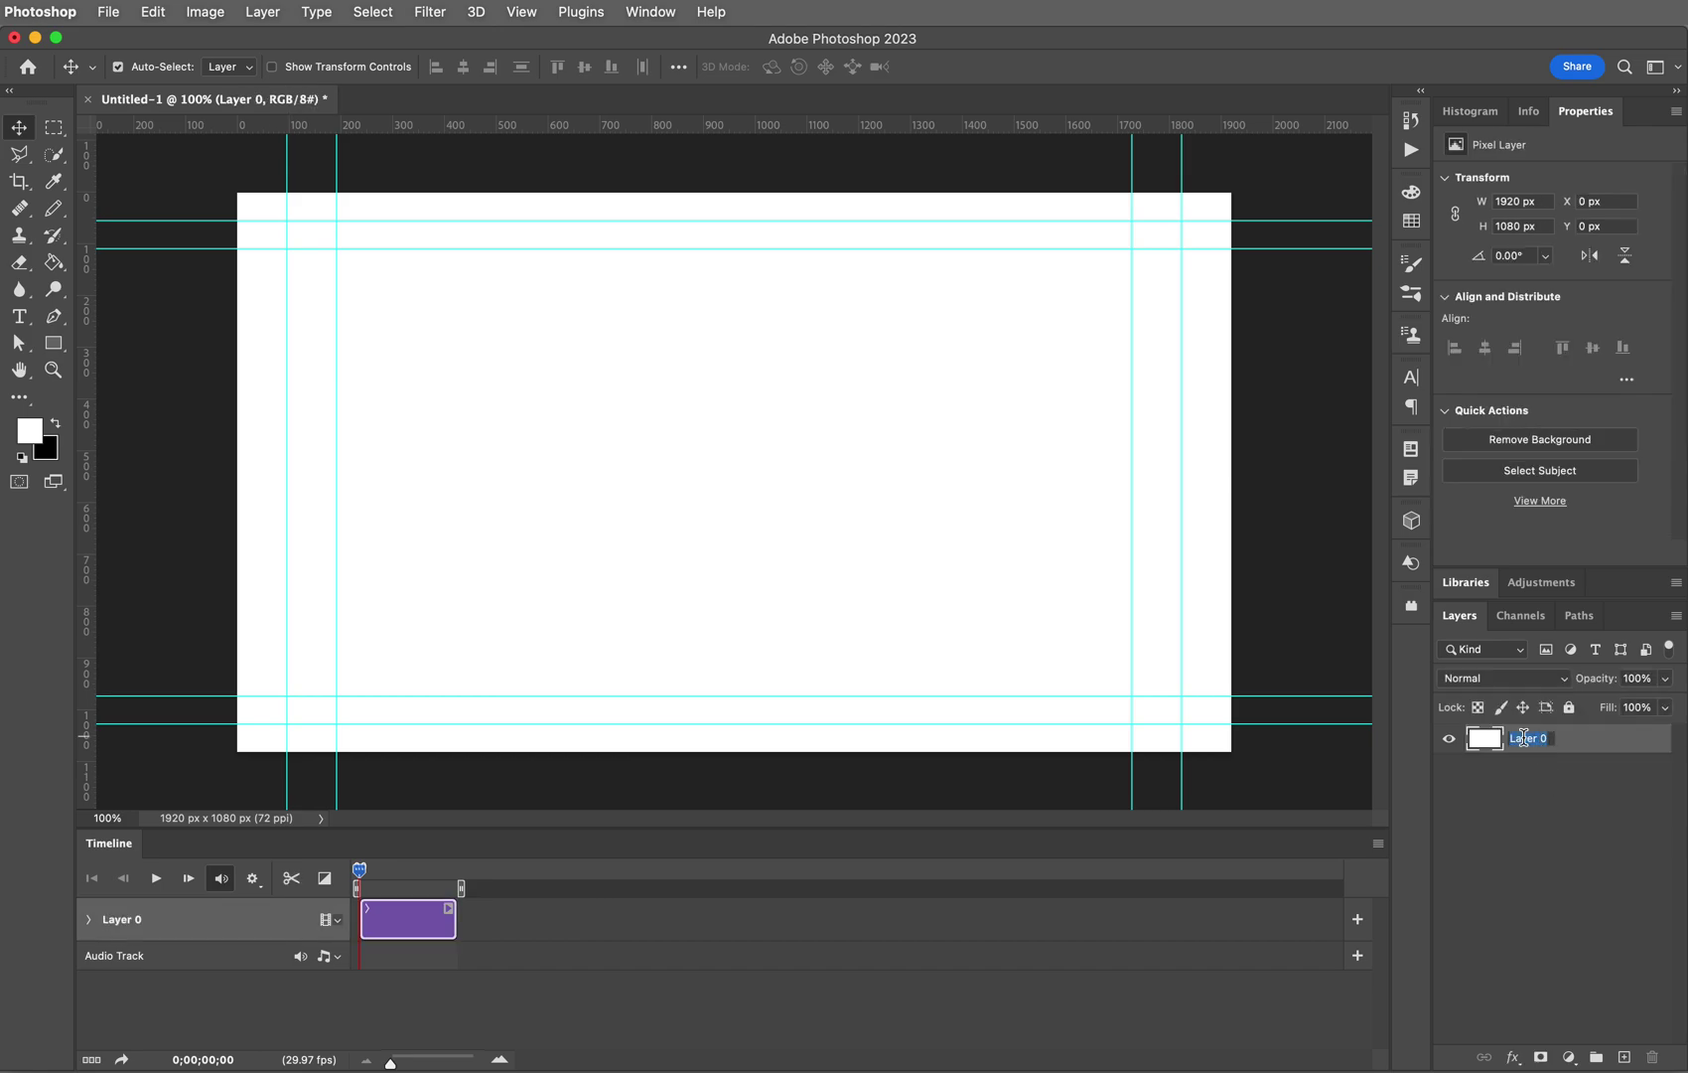
{"action": "type", "text": "Background"}
{"action": "key", "text": "Return"}
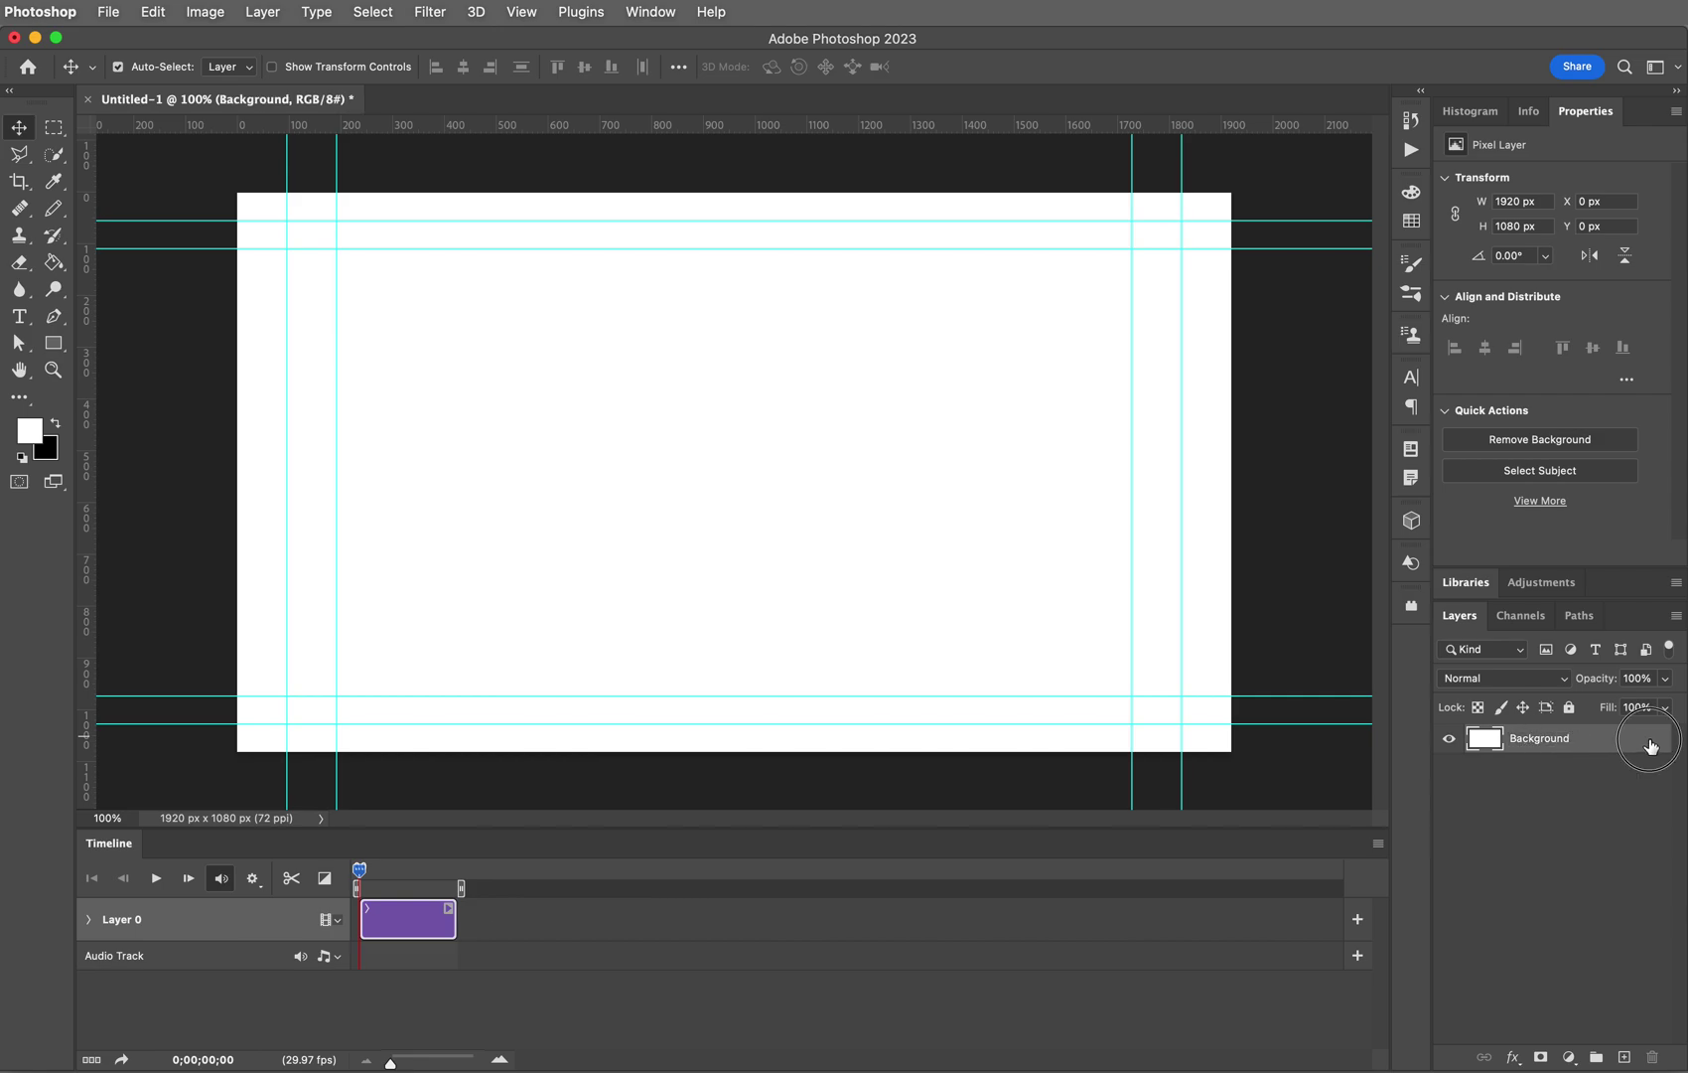
{"action": "left_click", "coordinate": [1559, 837]}
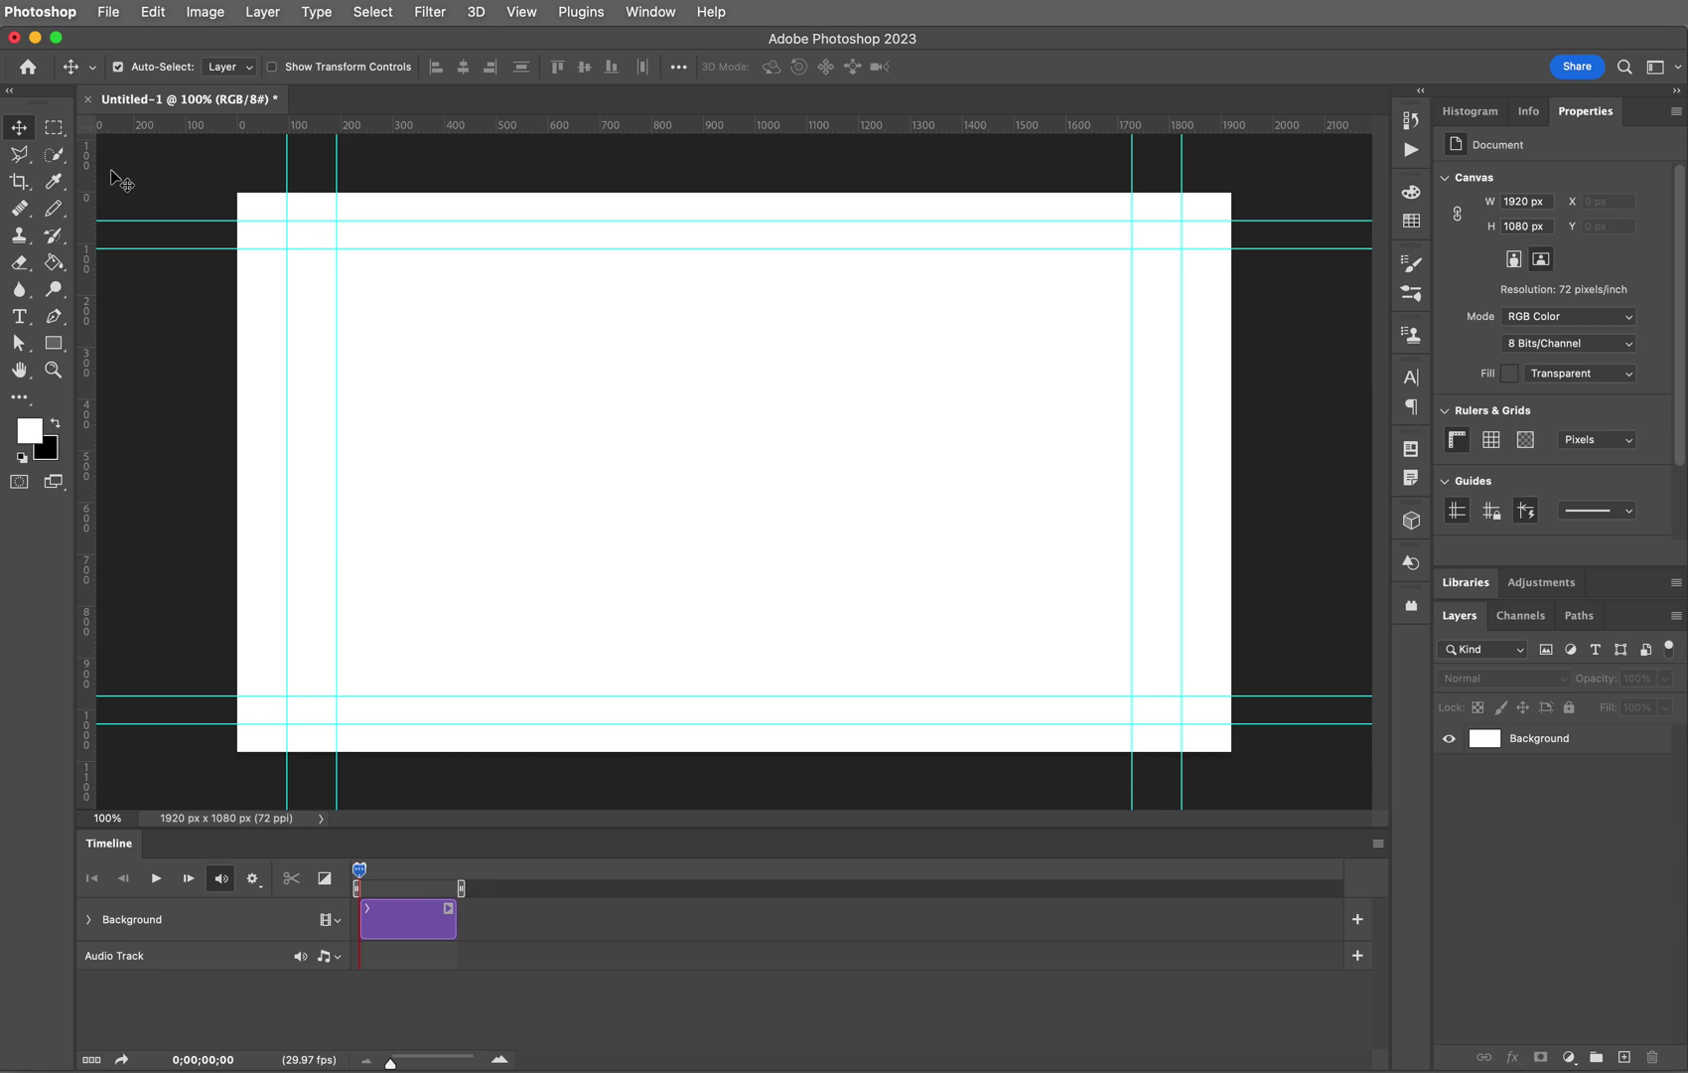
Step: Save the document on the computer's Desktop in Photoshop format as keyframe_demo.psd
{"action": "key", "text": "super+s"}
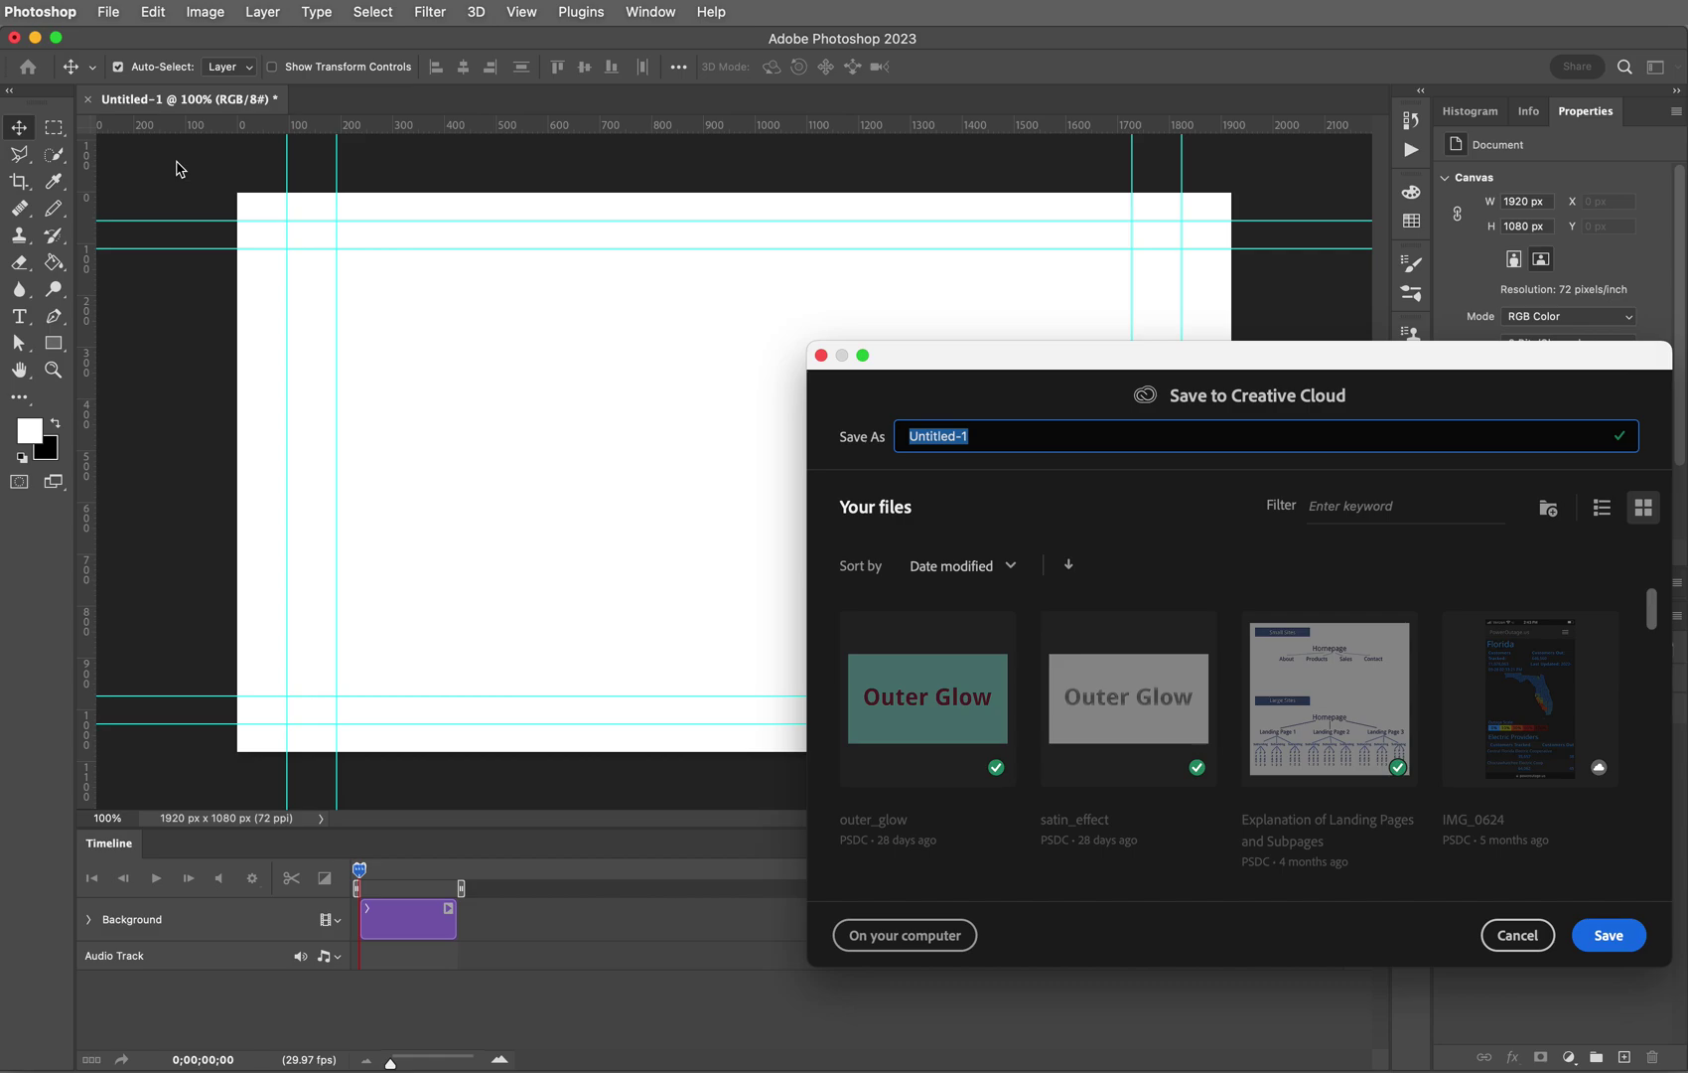
{"action": "type", "text": "keyframe_demo"}
{"action": "left_click", "coordinate": [891, 934]}
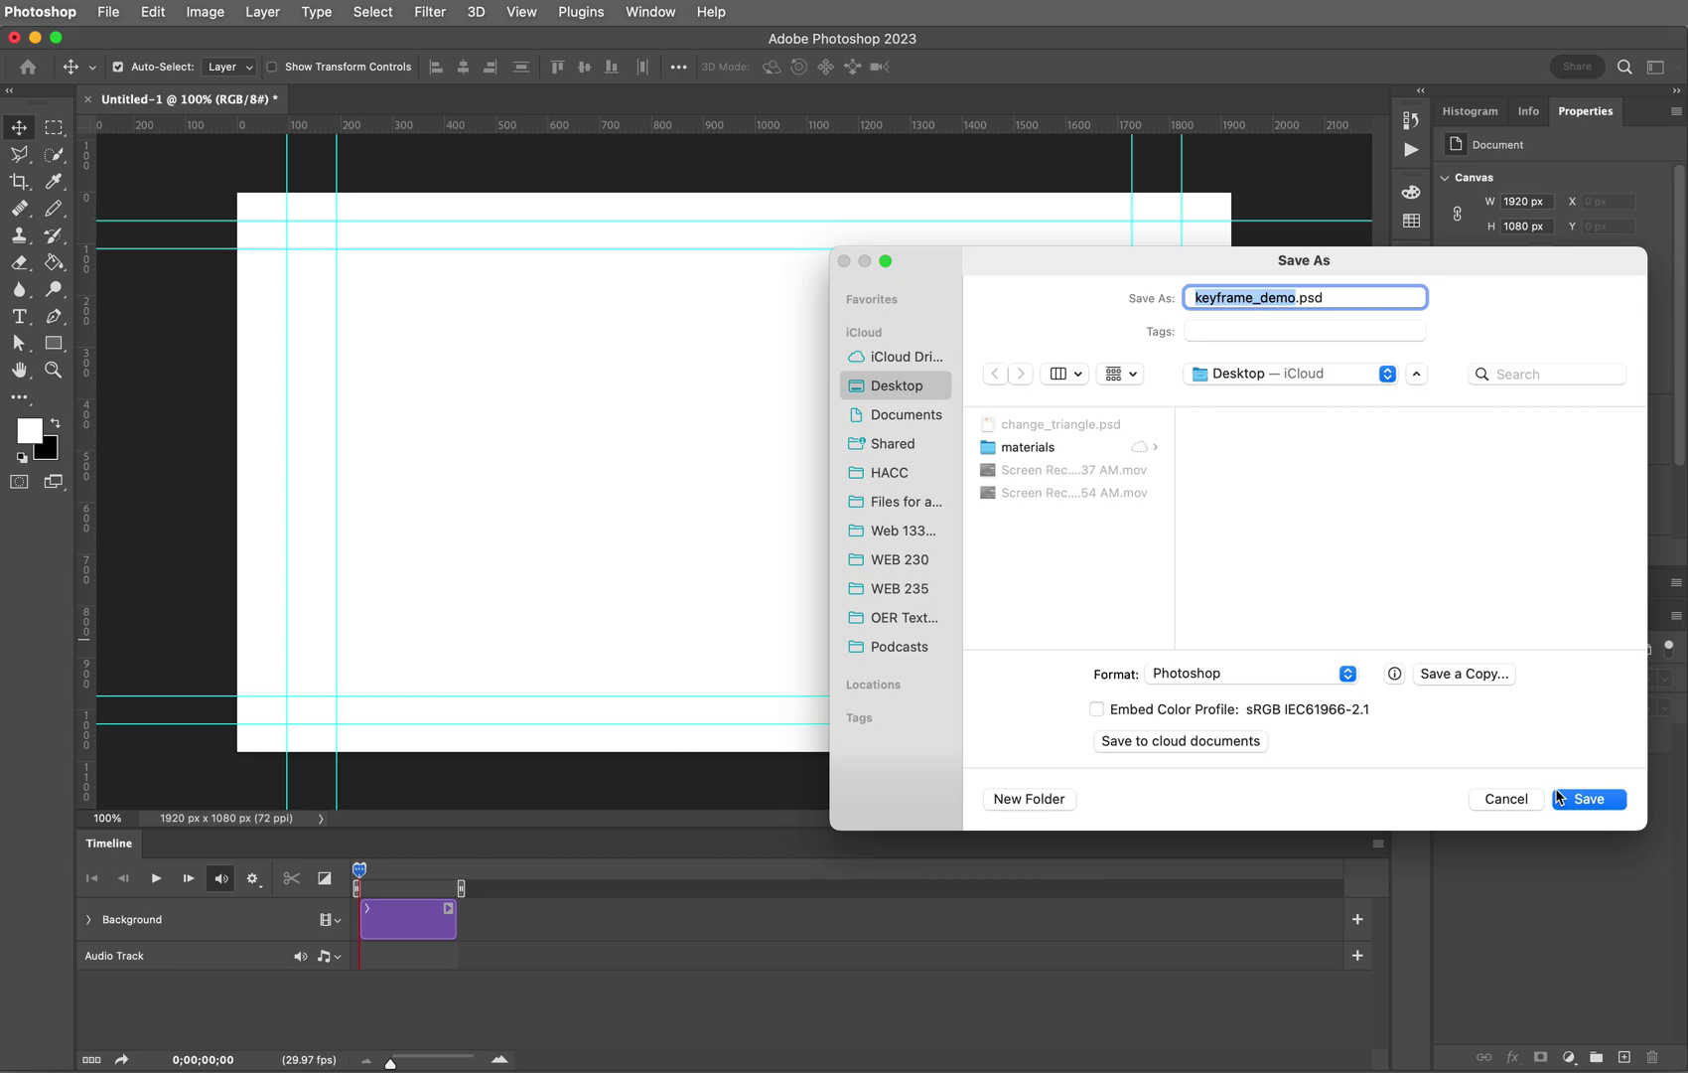
{"action": "left_click", "coordinate": [1600, 800]}
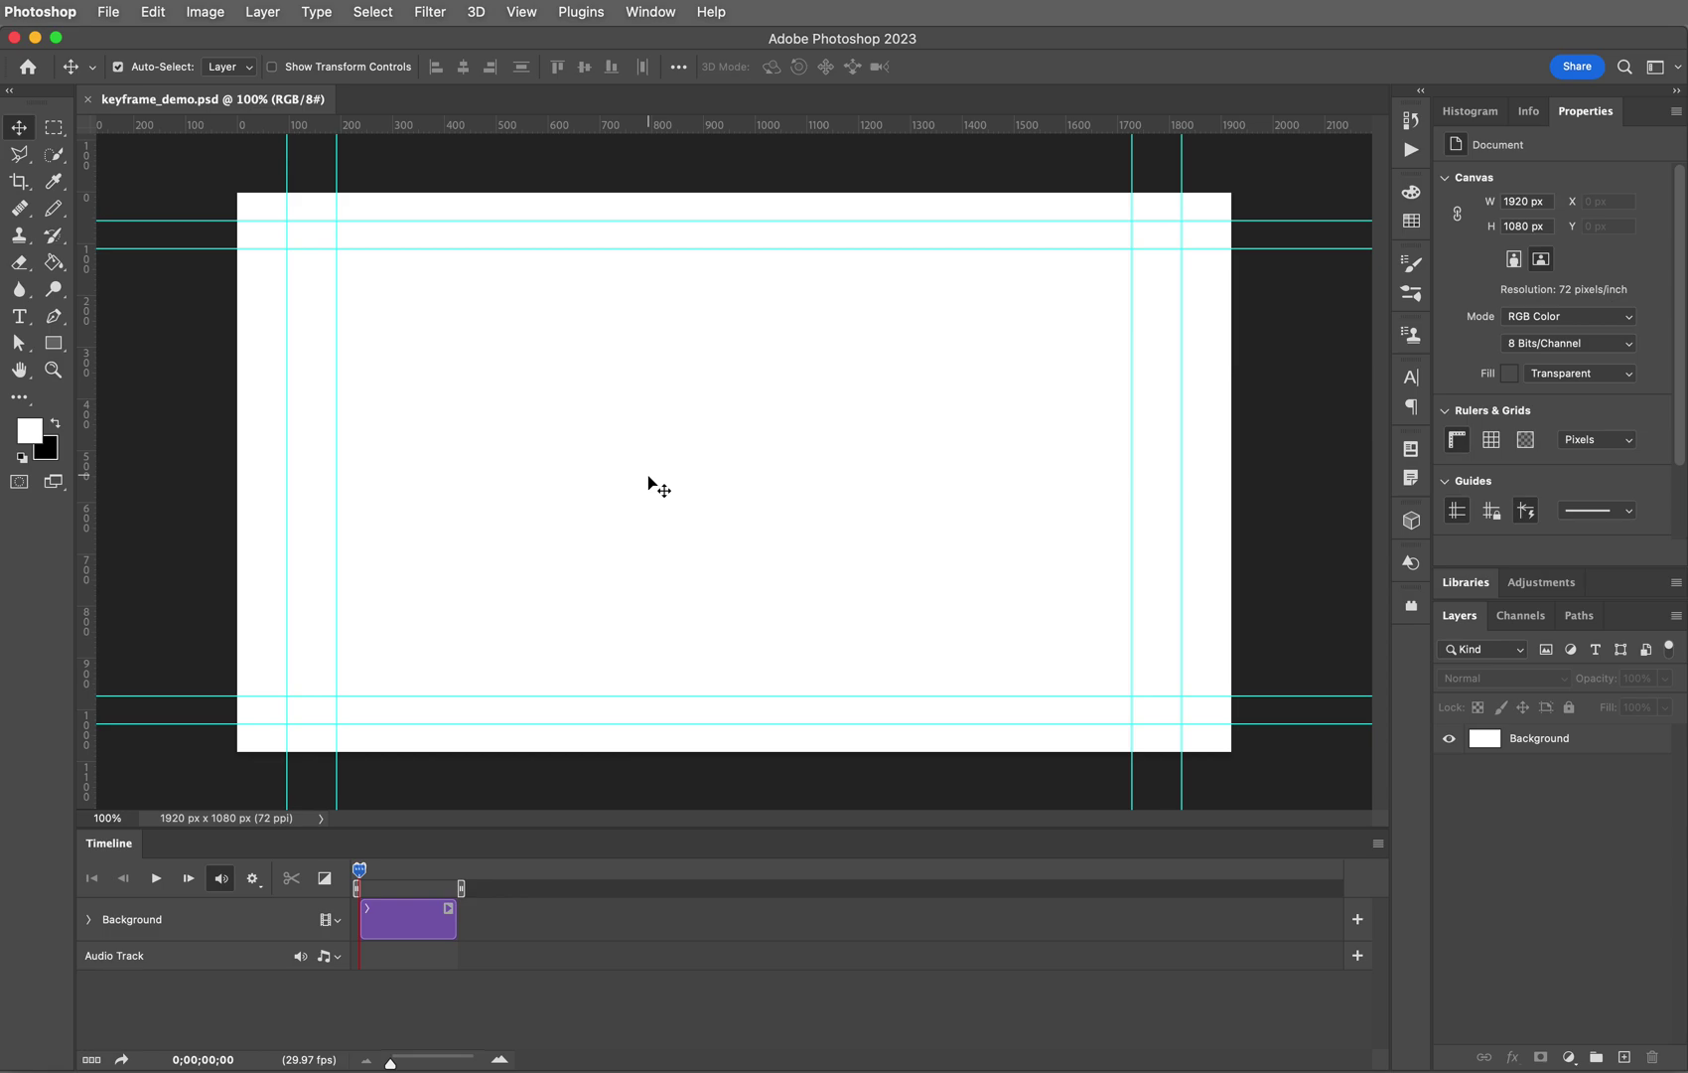
Step: Set the foreground color to black and fill the Background layer with it using the Paint Bucket tool
{"action": "left_click", "coordinate": [17, 448]}
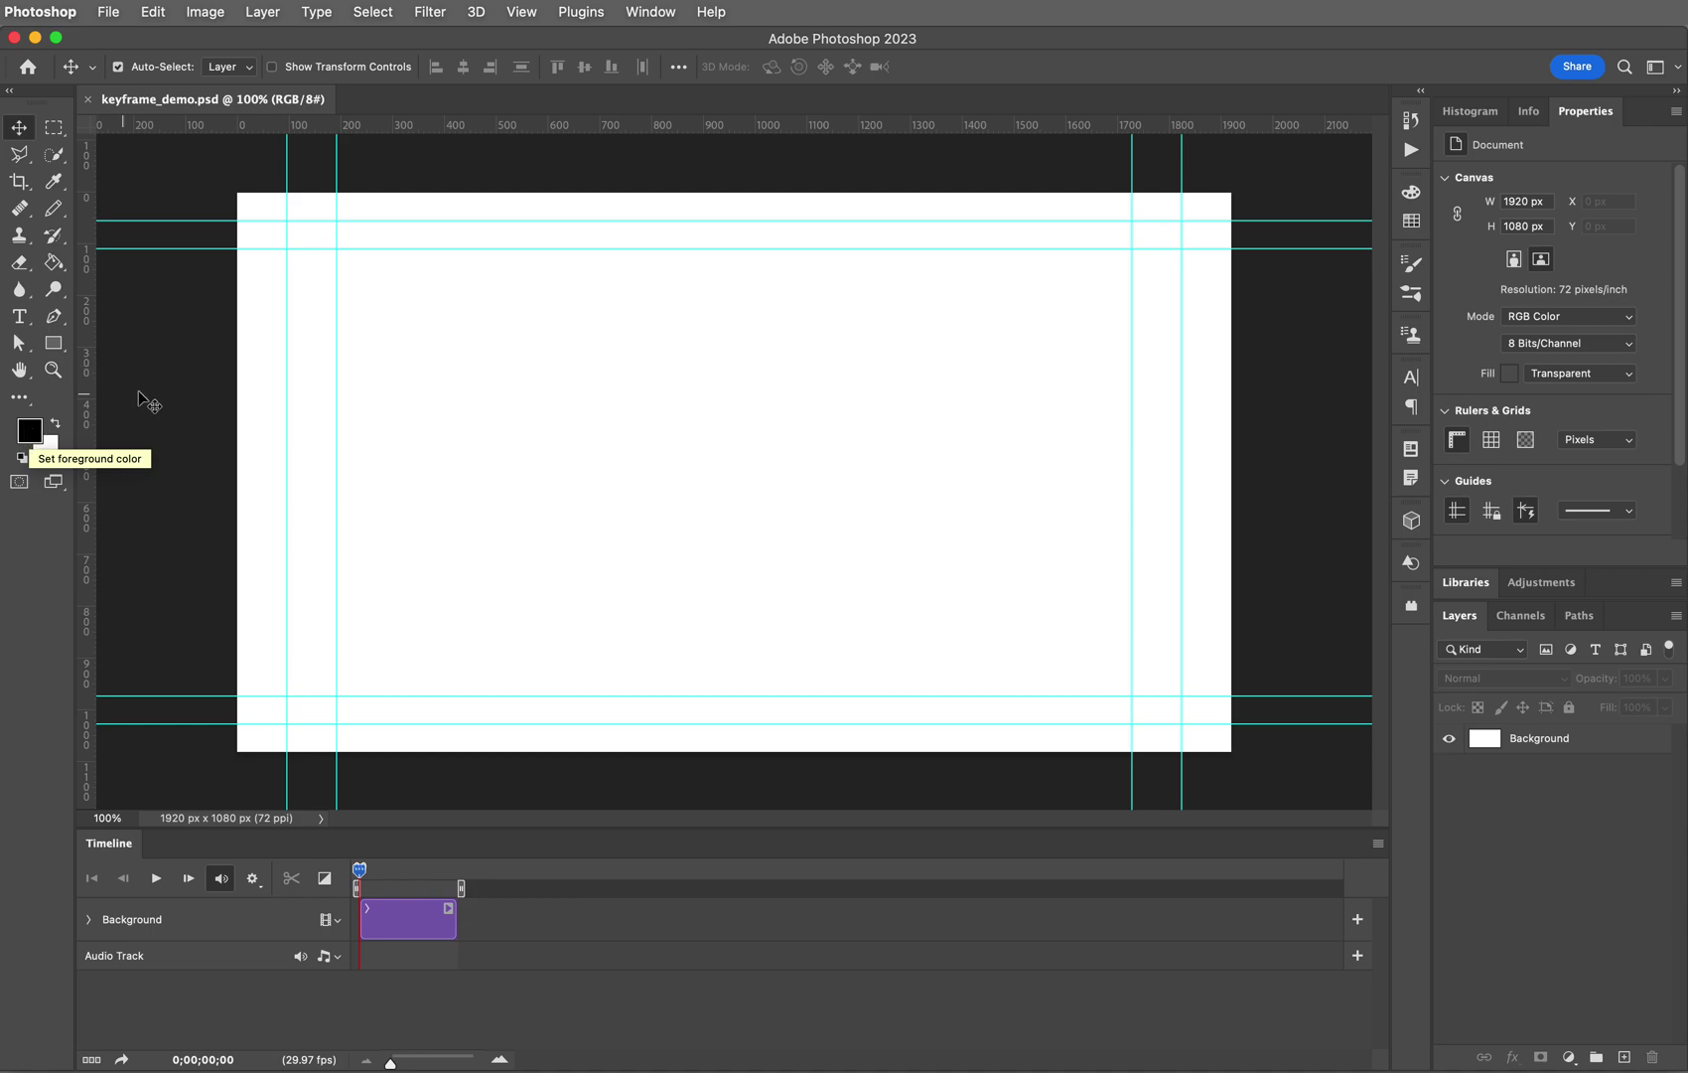
{"action": "left_click", "coordinate": [54, 264]}
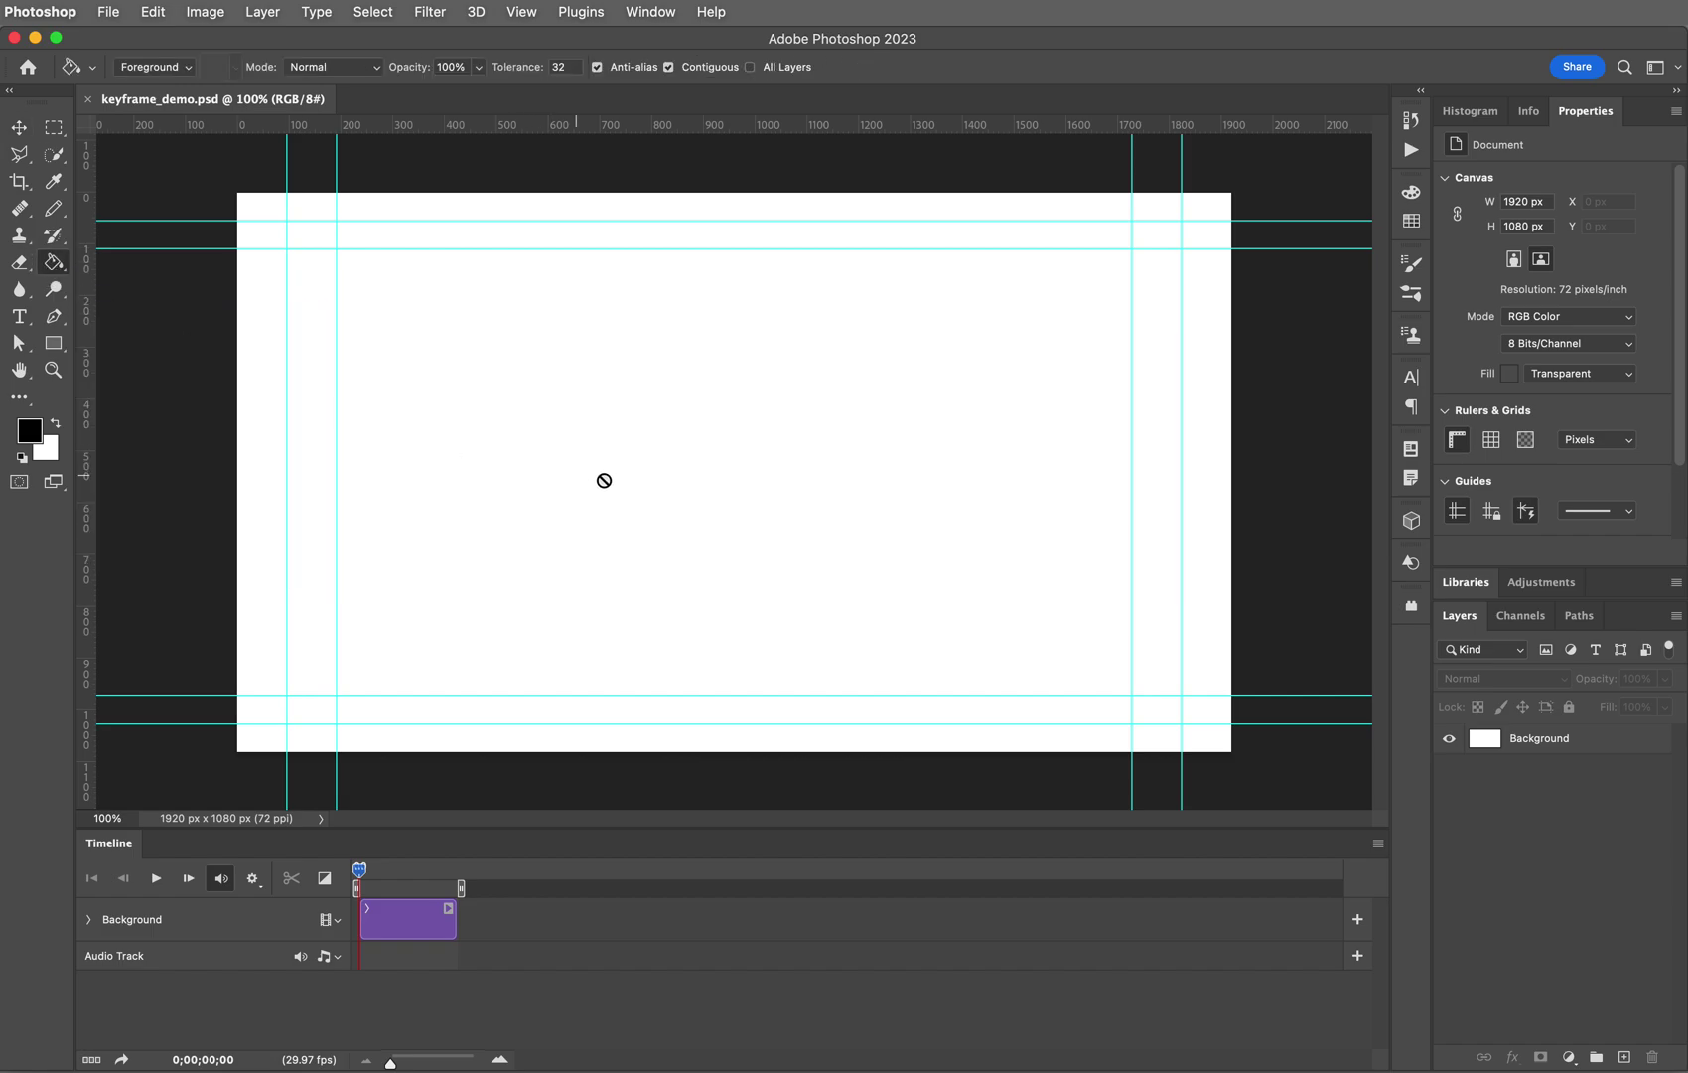
{"action": "left_click", "coordinate": [1610, 749]}
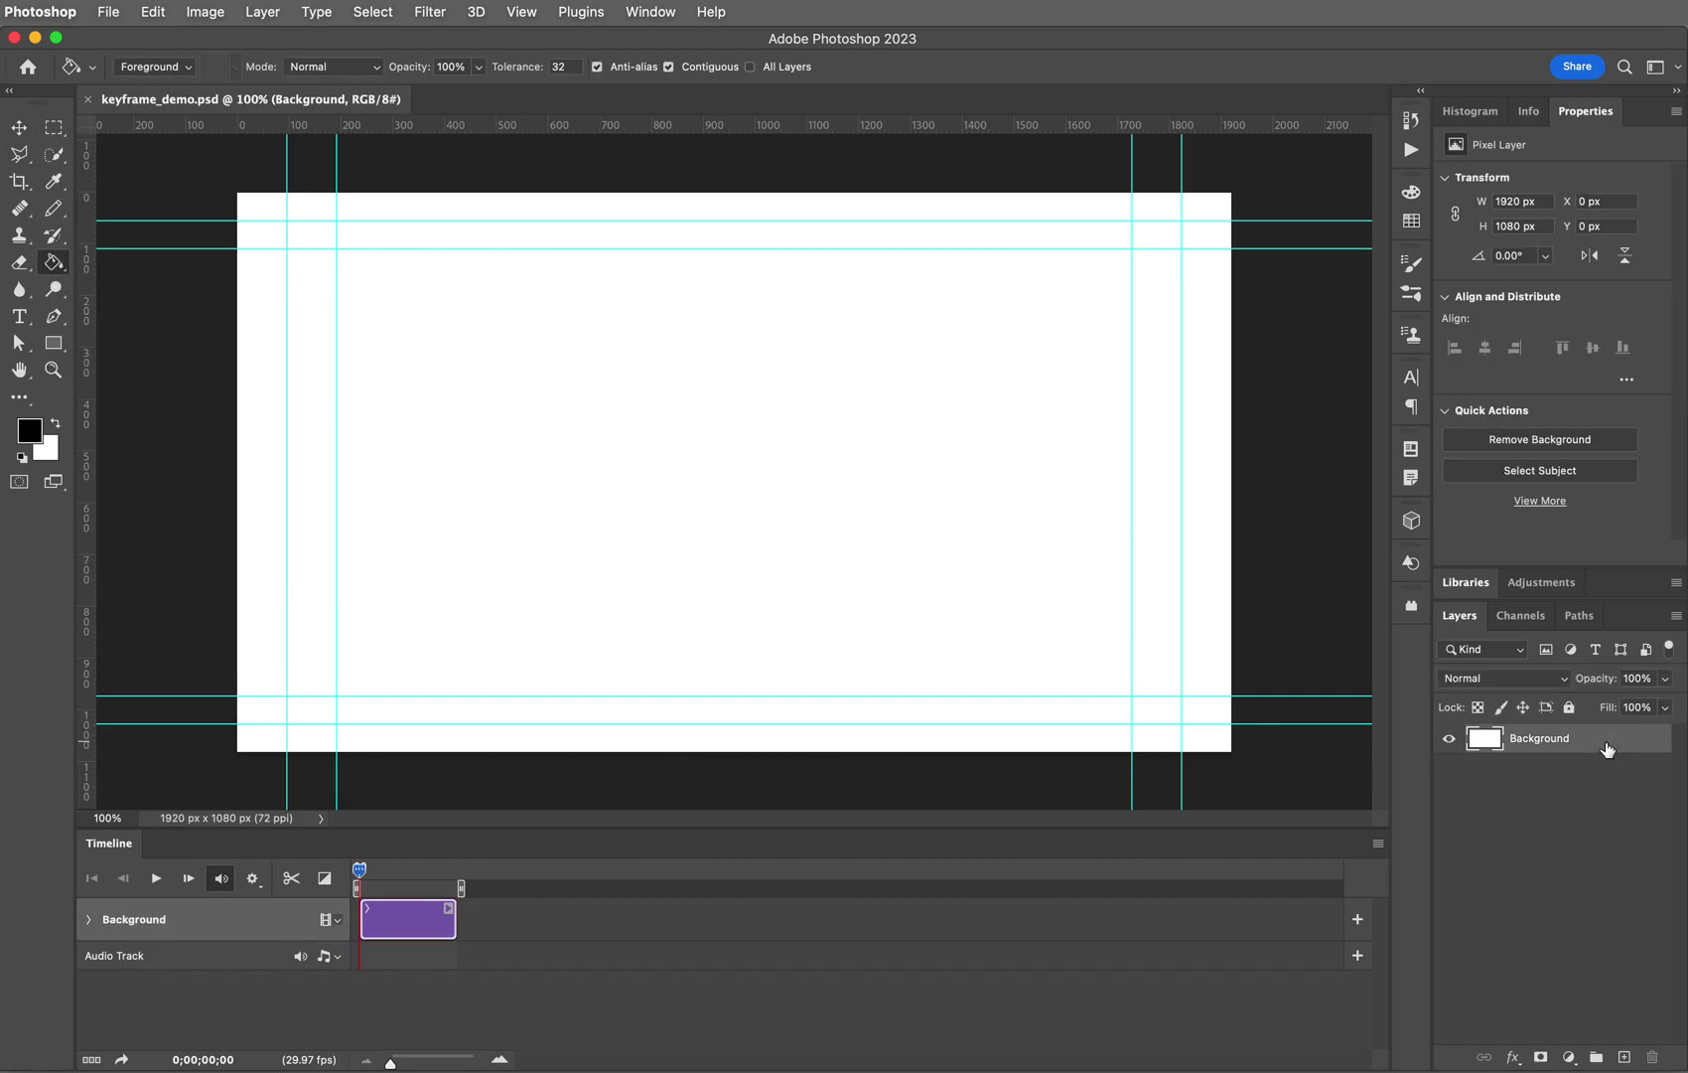
{"action": "left_click", "coordinate": [732, 456]}
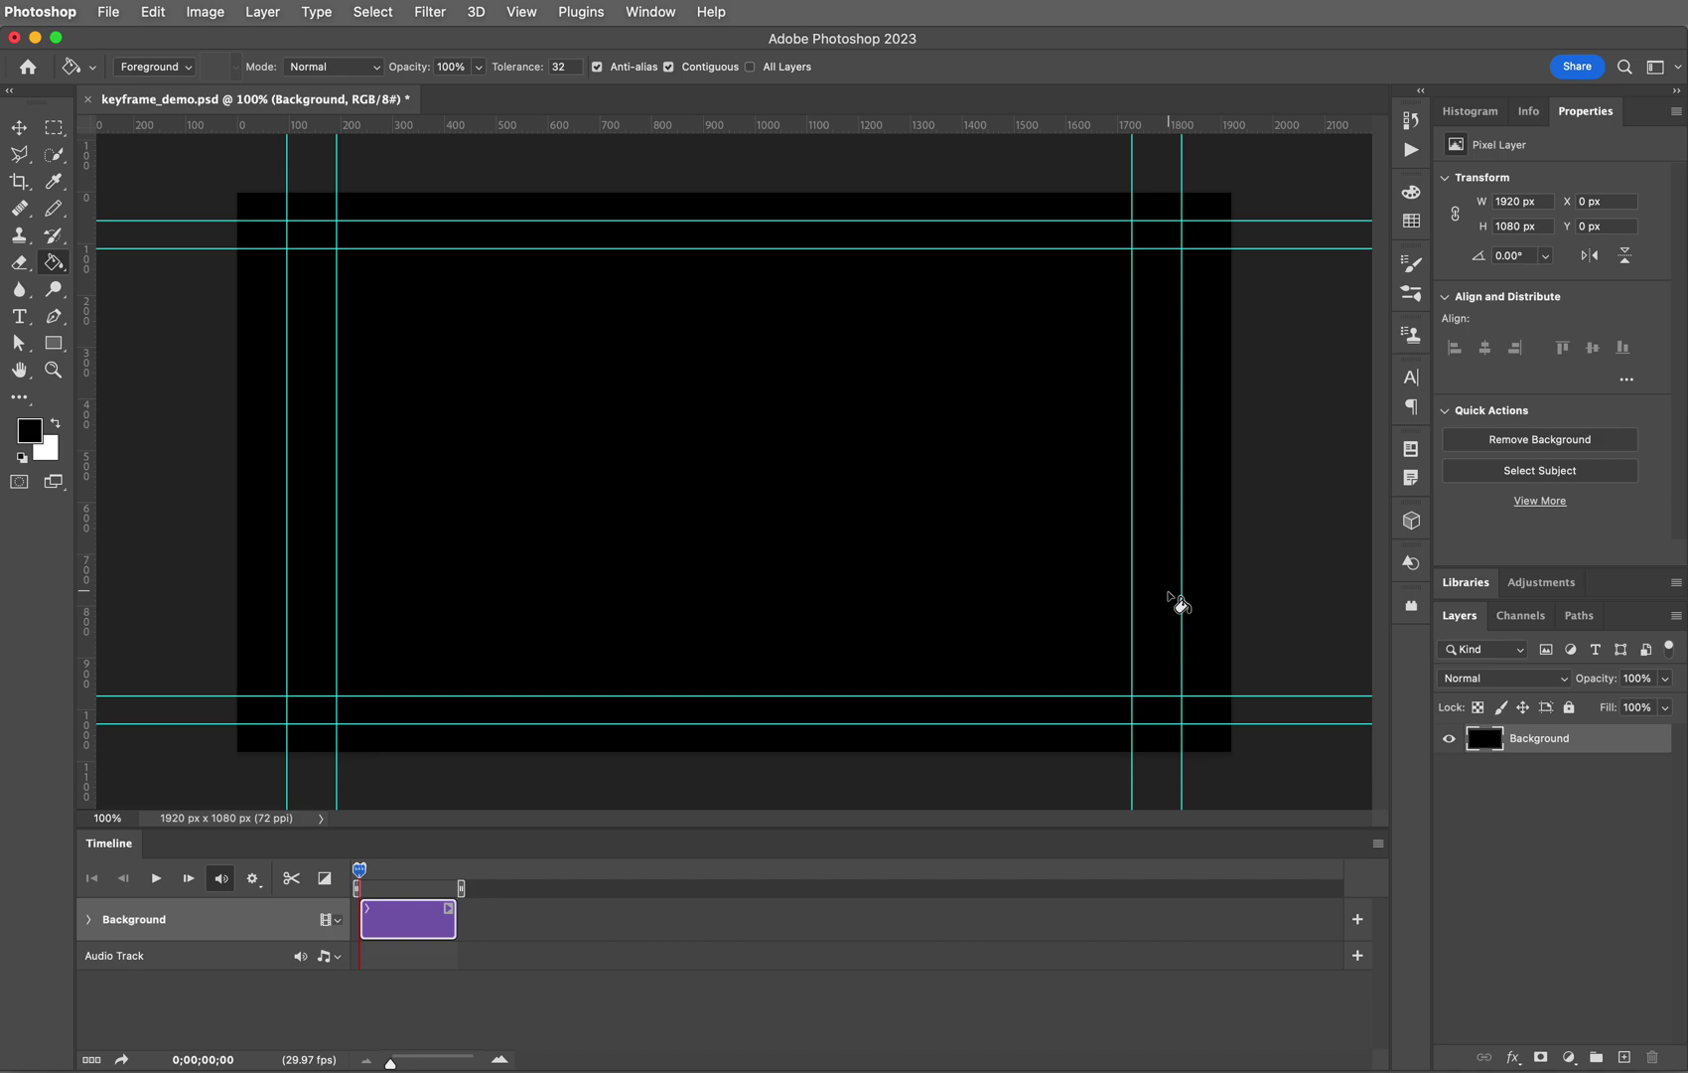
Step: Add a new layer above Background and set the Type tool's text color to white (ffffff)
{"action": "left_click", "coordinate": [1625, 1057]}
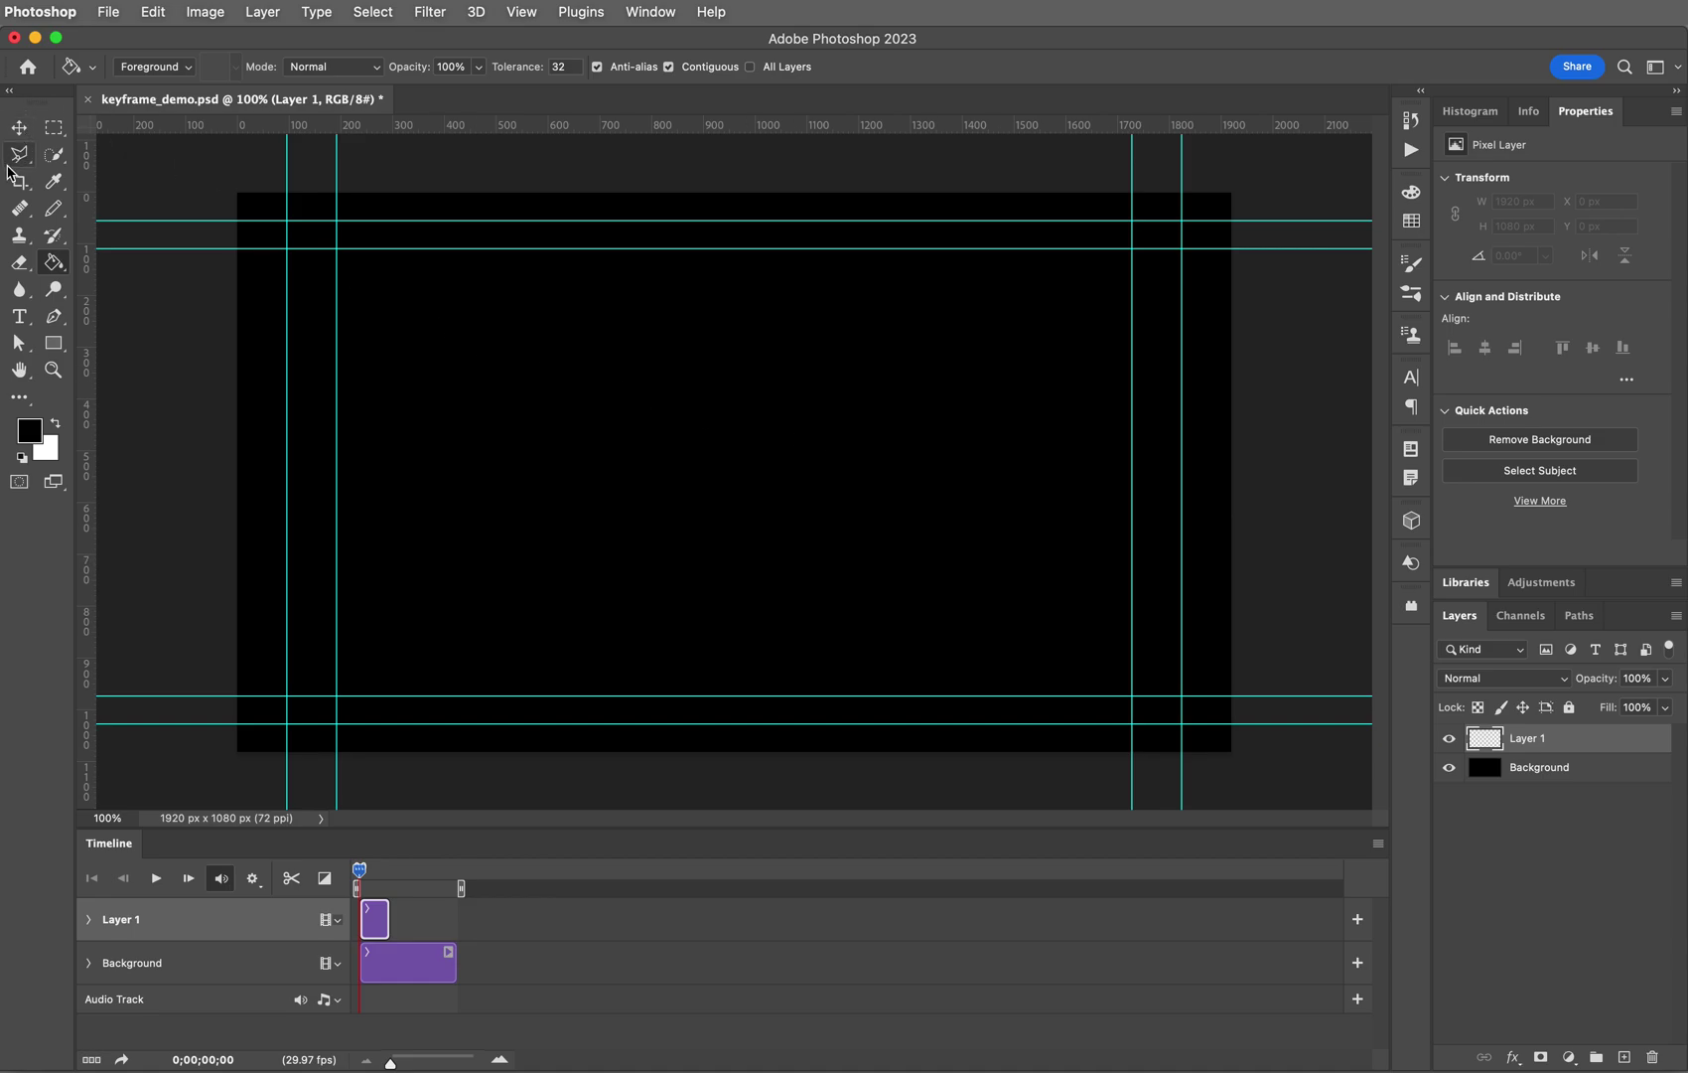
{"action": "left_click", "coordinate": [22, 320]}
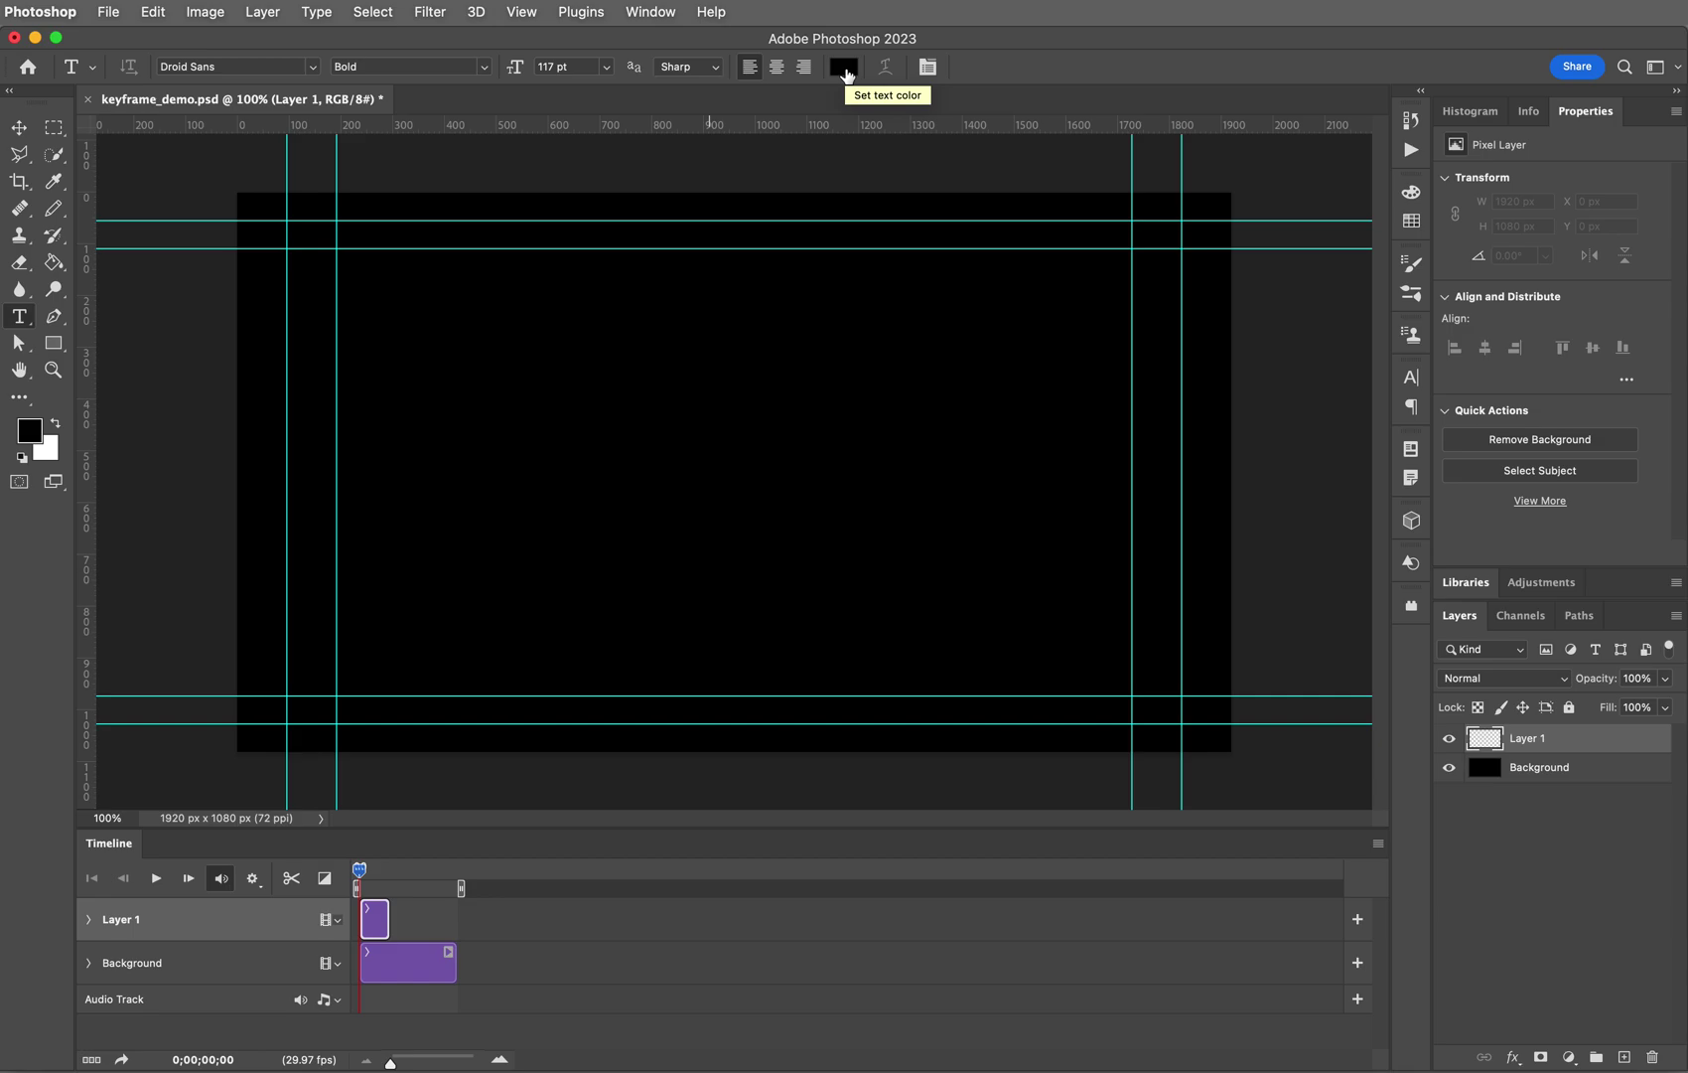
{"action": "left_click", "coordinate": [844, 68]}
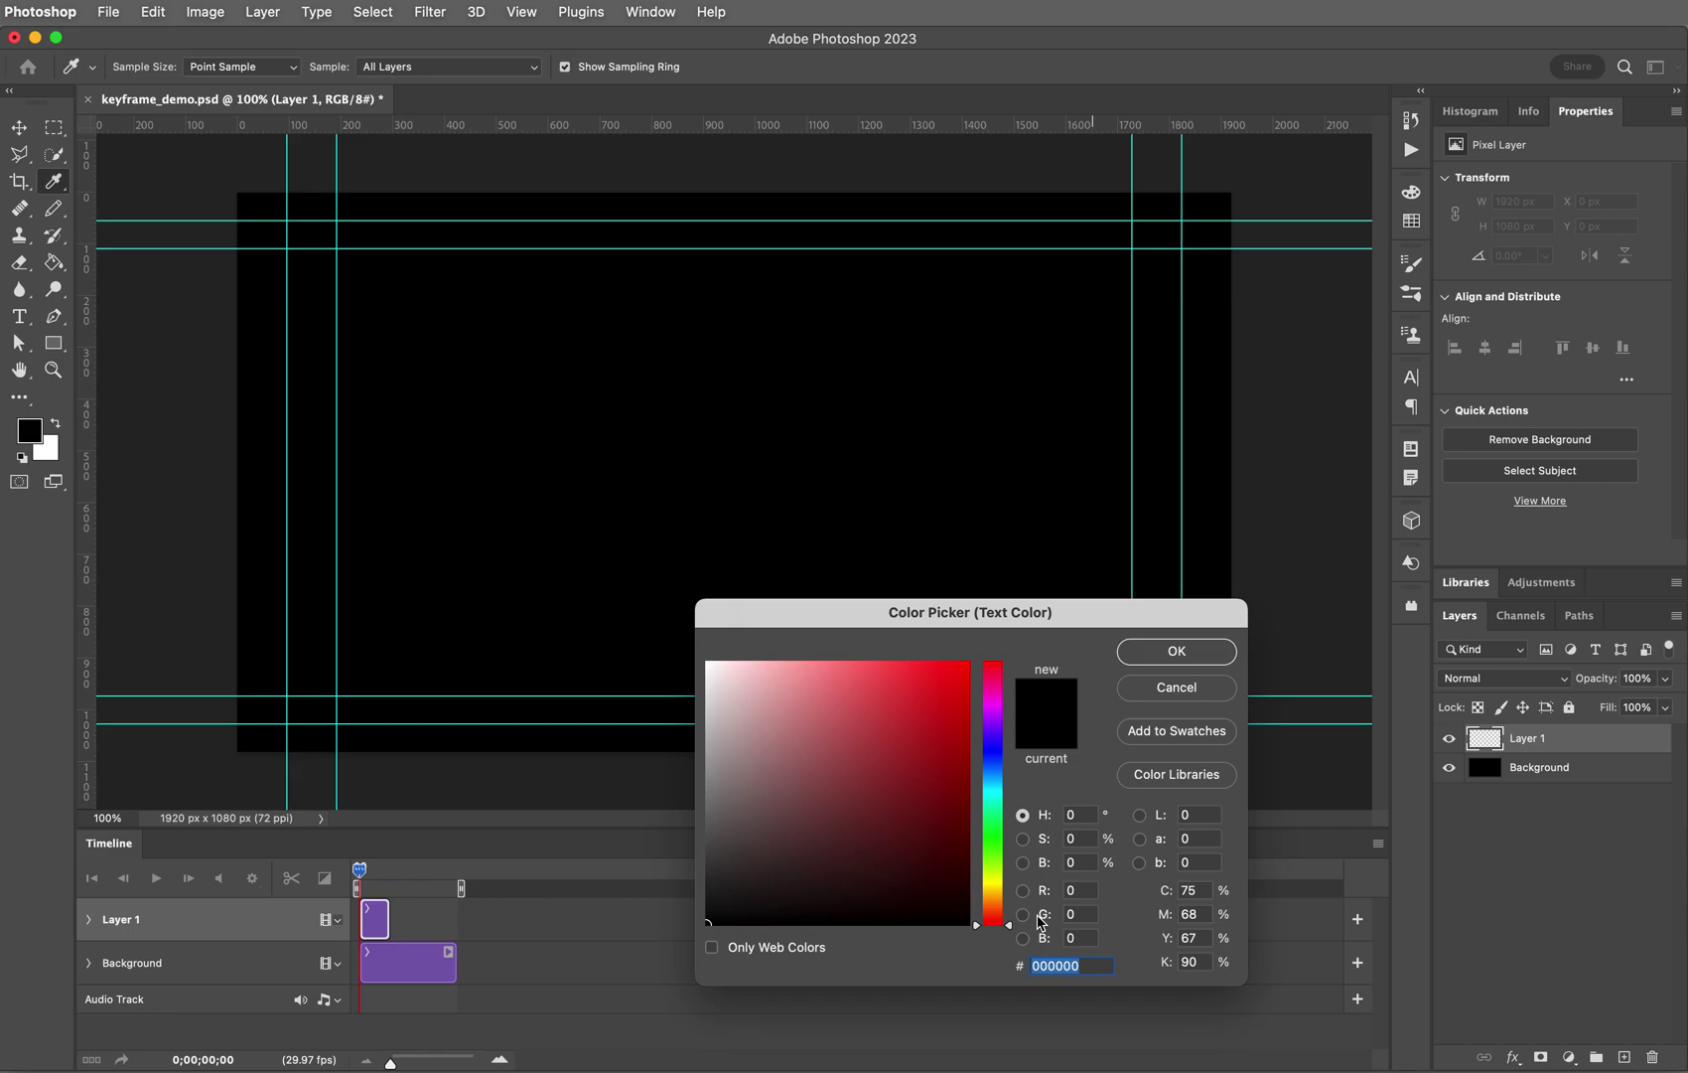
{"action": "type", "text": "ffffff"}
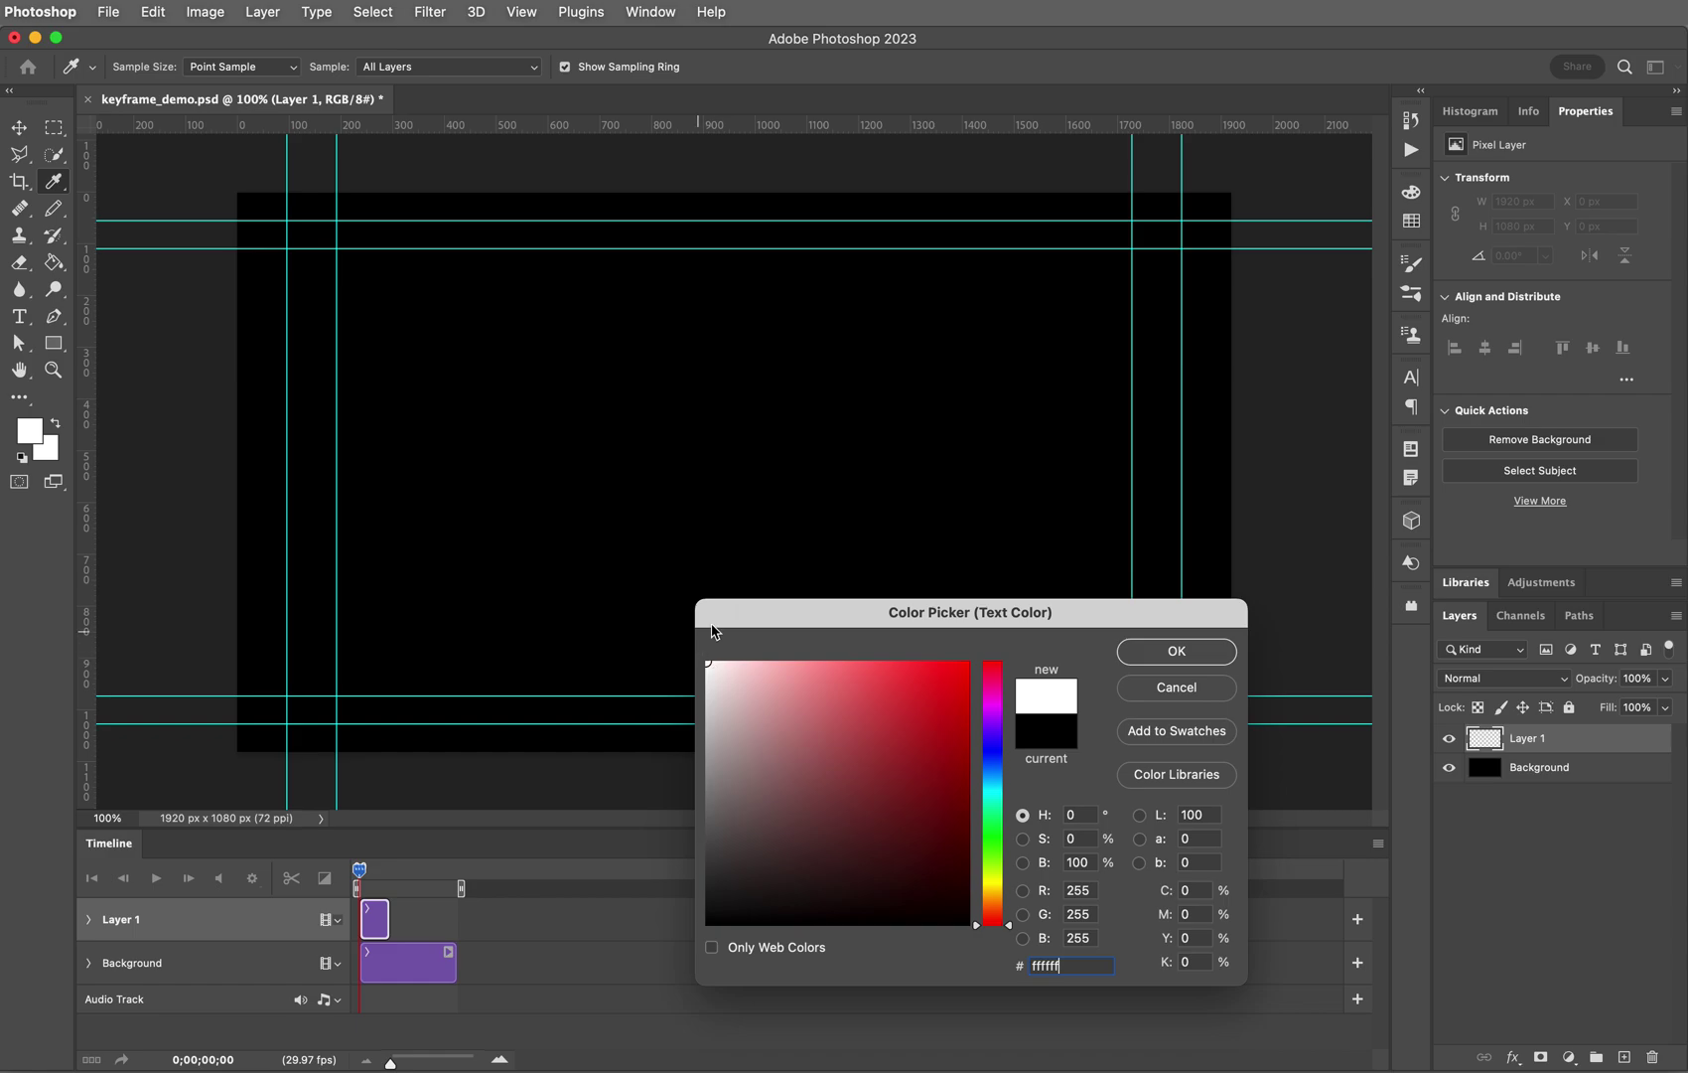
{"action": "left_click", "coordinate": [1177, 651]}
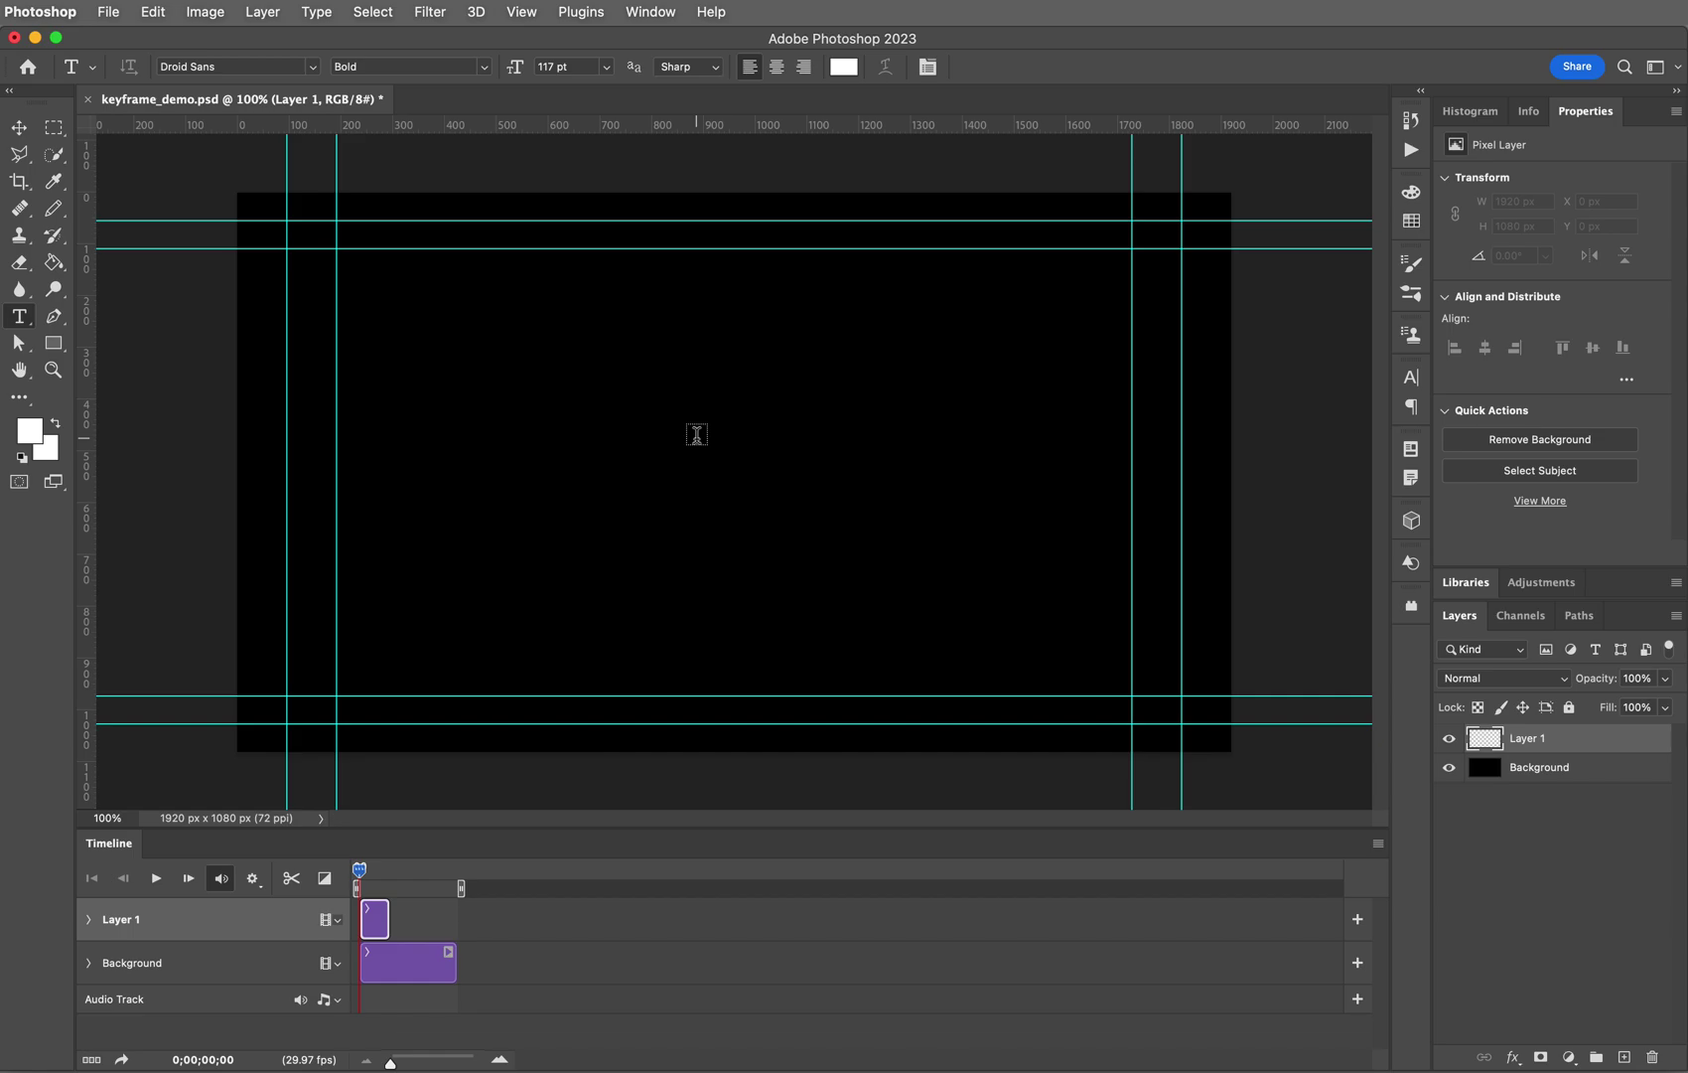
Step: Add the text "Web Design" on the new layer in 117 pt Droid Sans Bold and commit it
{"action": "left_click", "coordinate": [697, 434]}
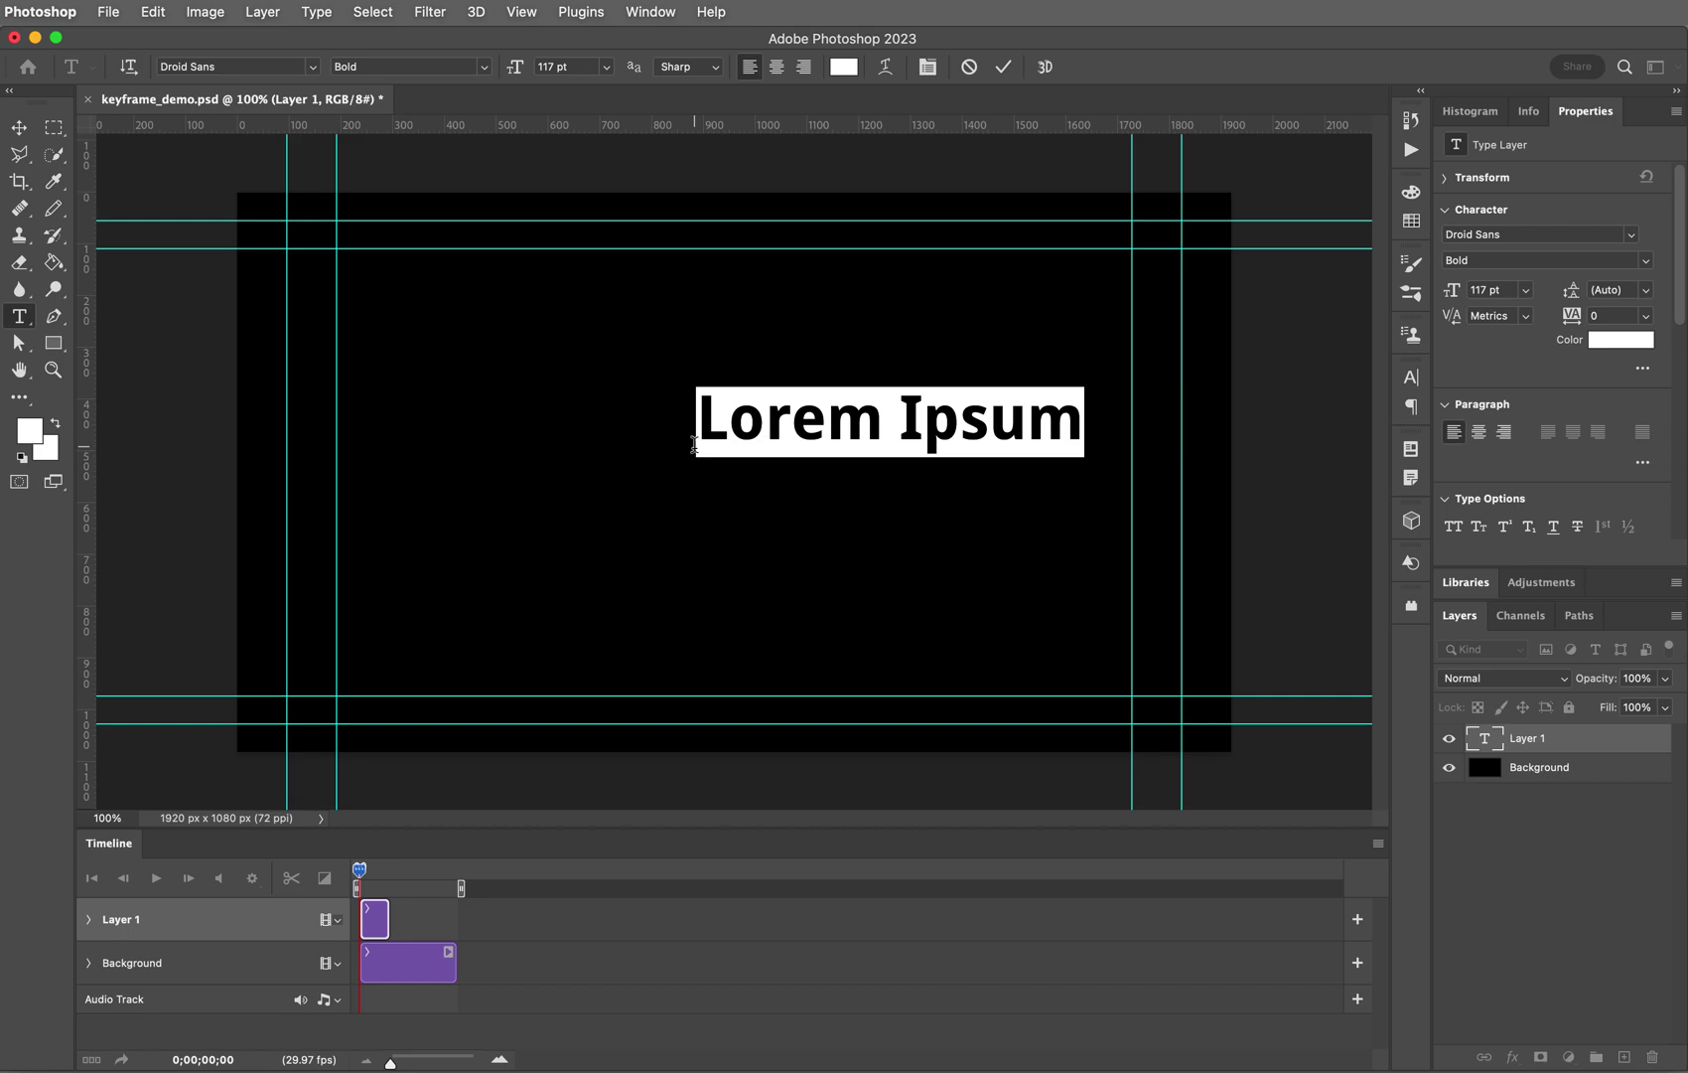
{"action": "type", "text": "Web DEsi"}
{"action": "key", "text": "BackSpace"}
{"action": "key", "text": "BackSpace"}
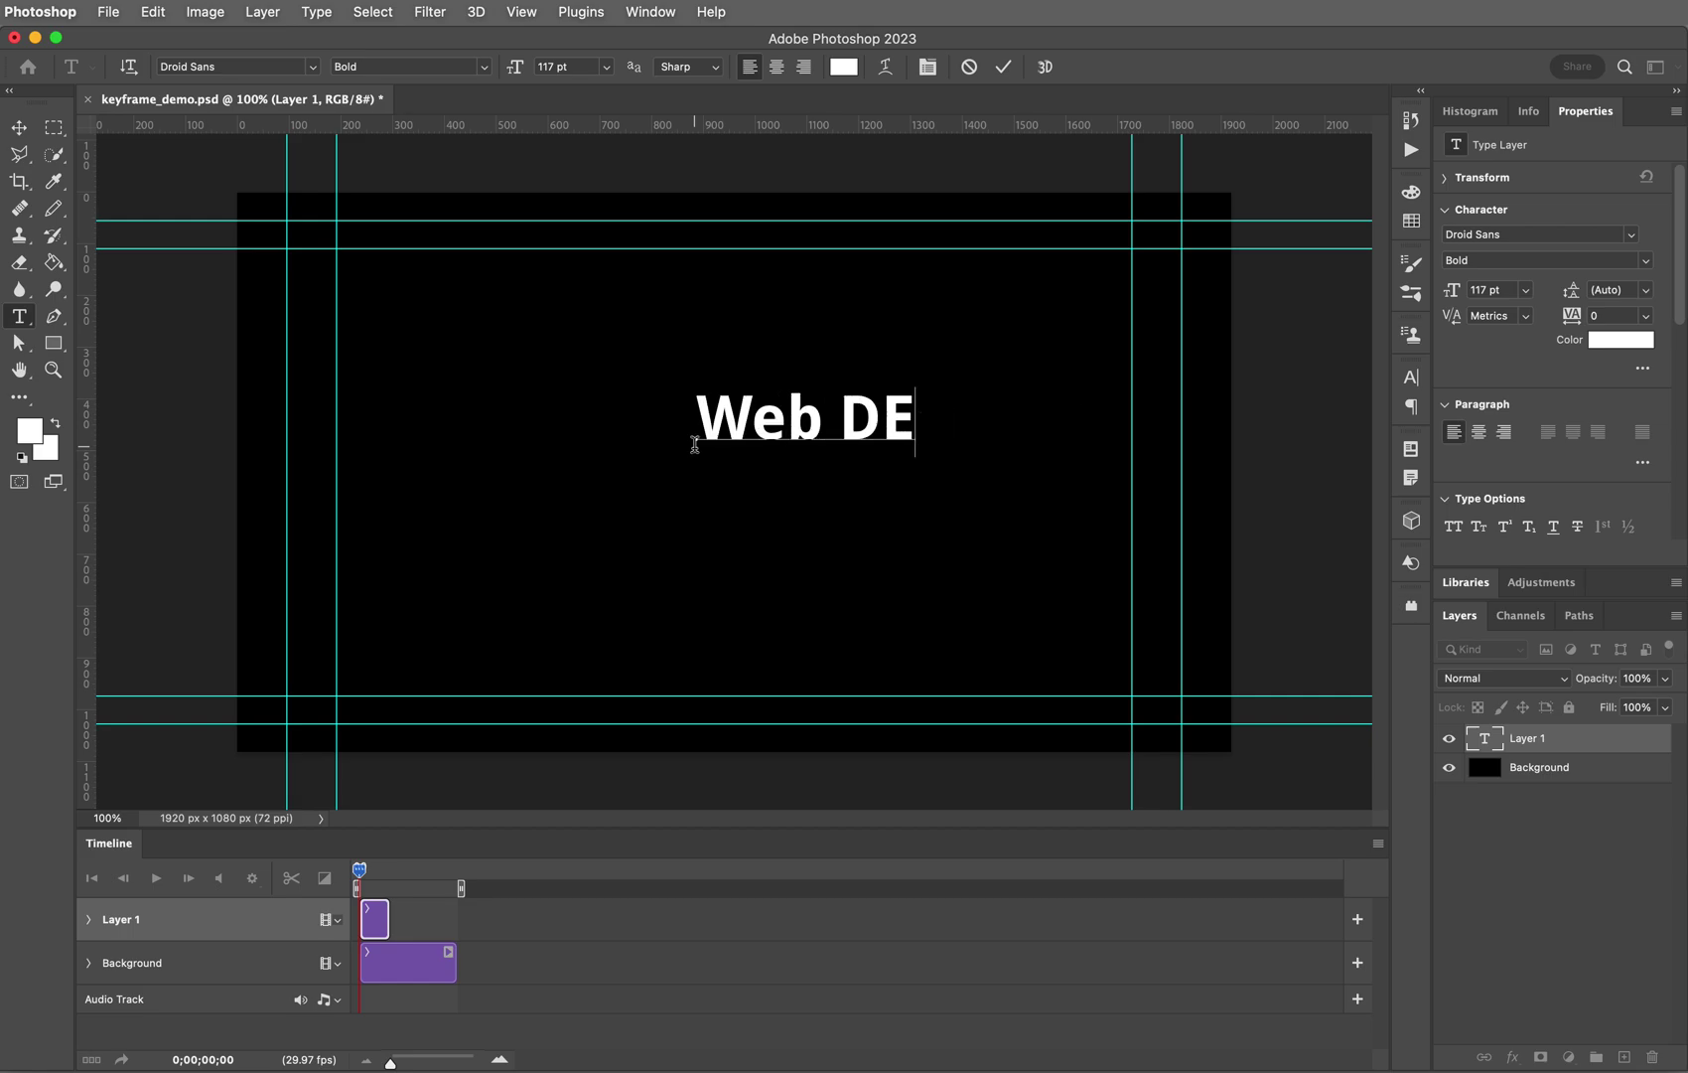
{"action": "key", "text": "BackSpace"}
{"action": "type", "text": "esign"}
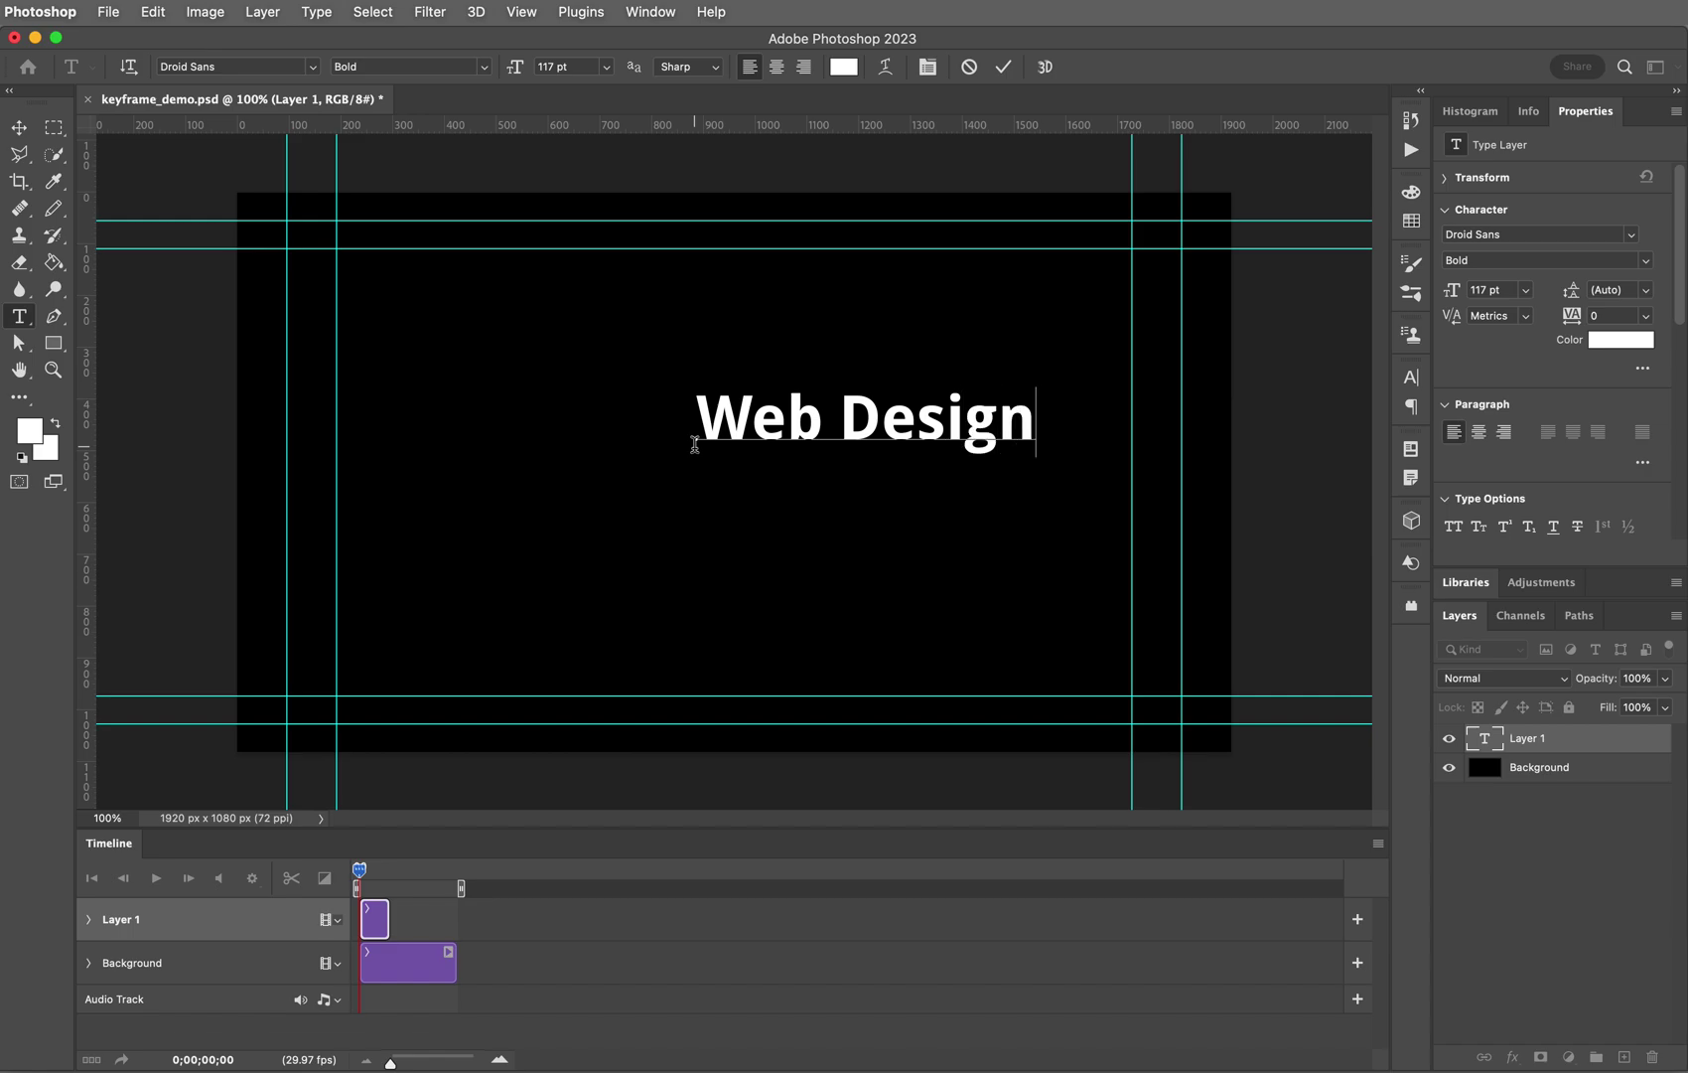
{"action": "left_click", "coordinate": [1003, 70]}
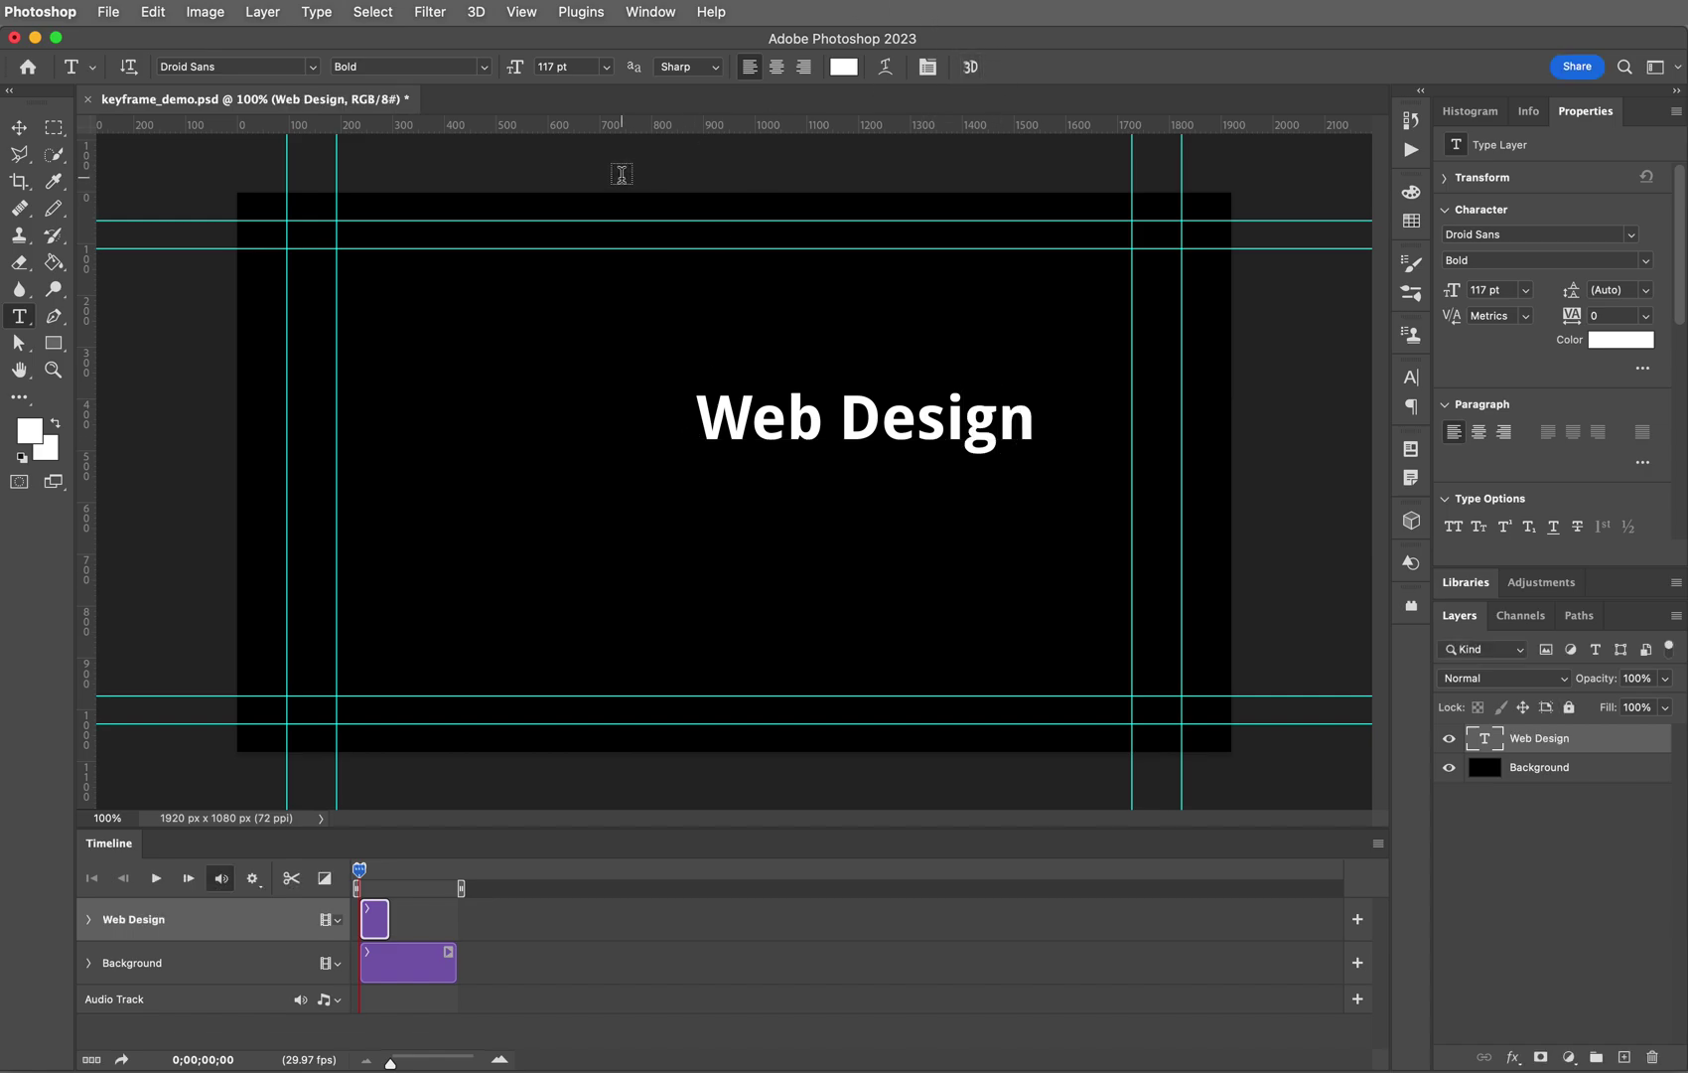
Step: Move the Web Design text toward the canvas center and align its vertical and horizontal centers with the Background layer
{"action": "key", "text": "v"}
{"action": "left_click_drag", "start_coordinate": [768, 429], "coordinate": [636, 452]}
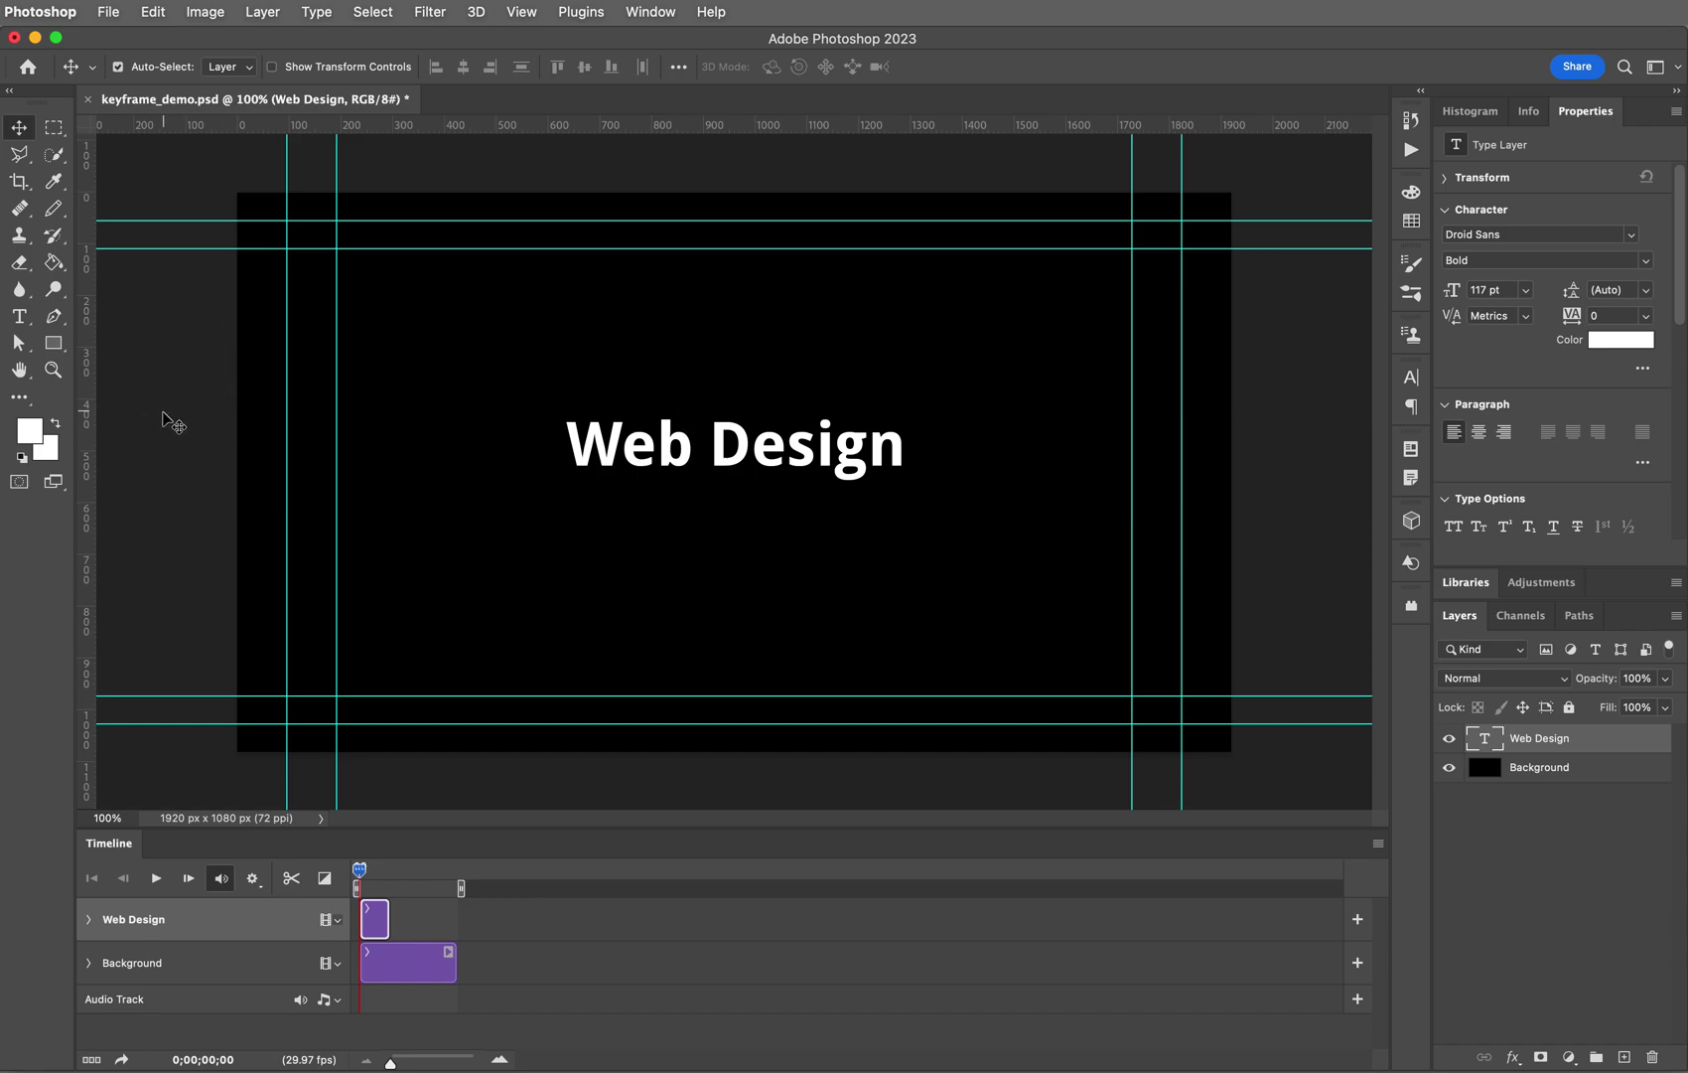
{"action": "left_click", "coordinate": [1597, 781], "text": "shift"}
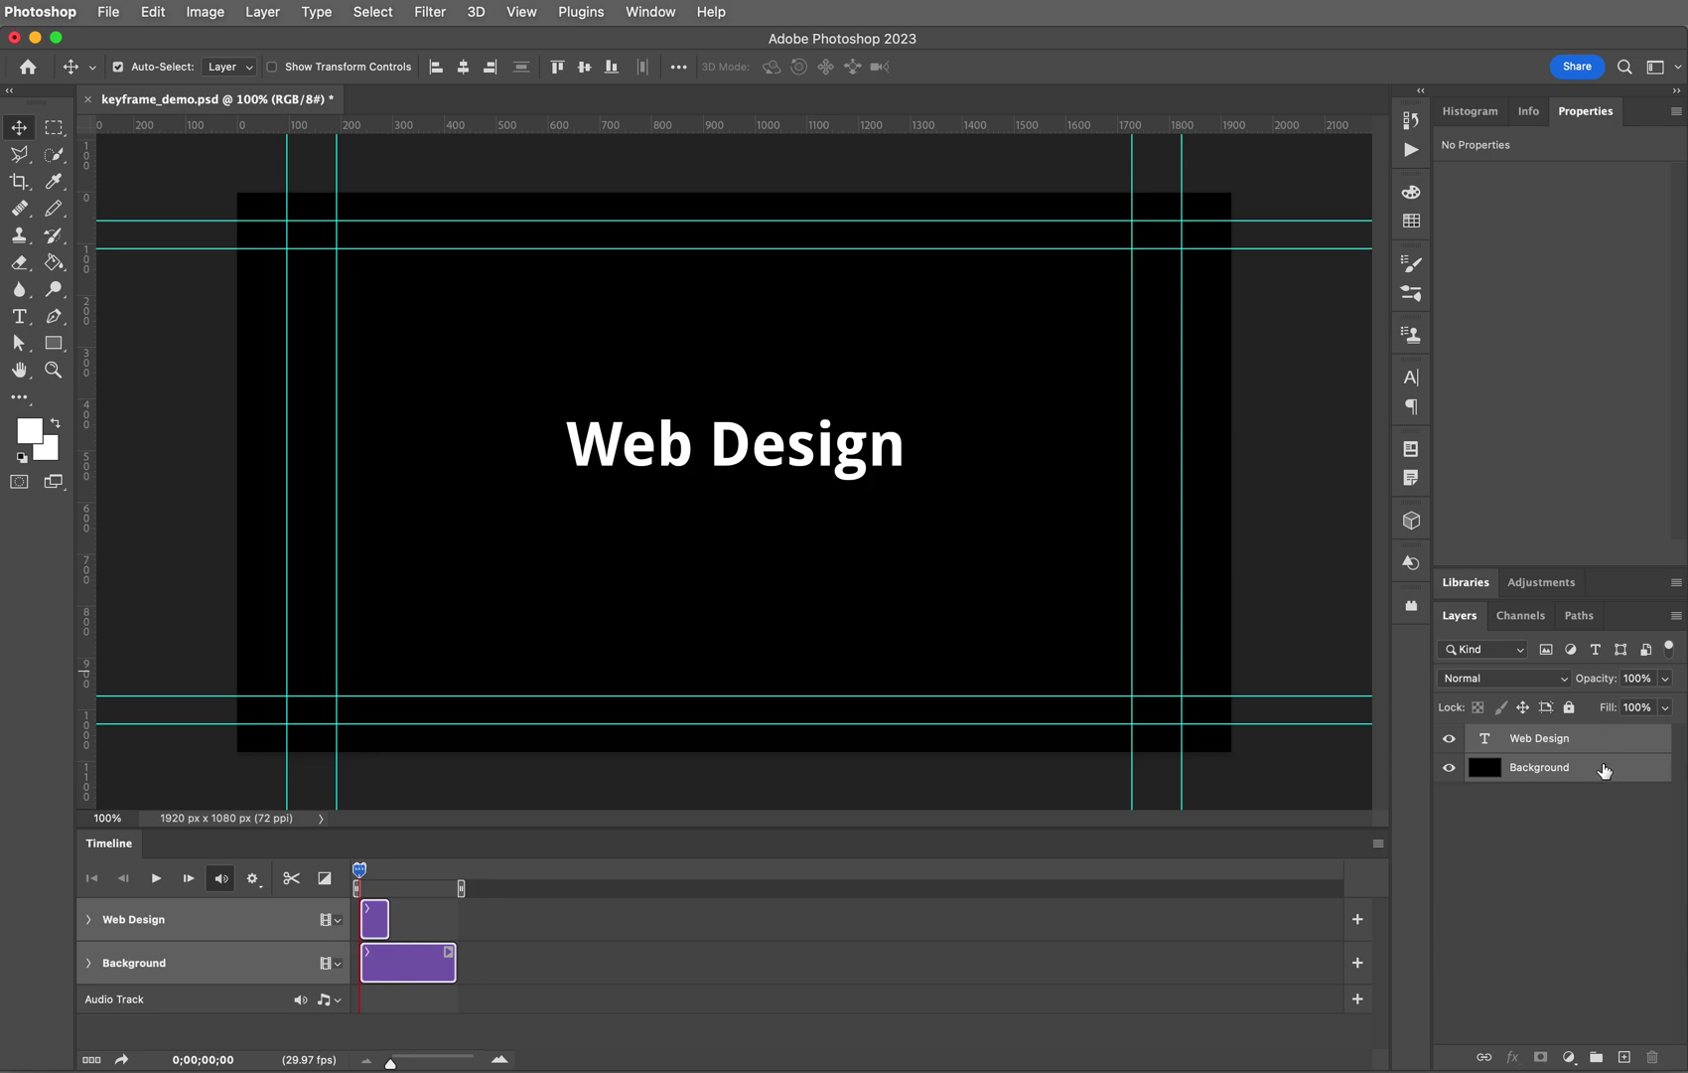
{"action": "left_click", "coordinate": [585, 69]}
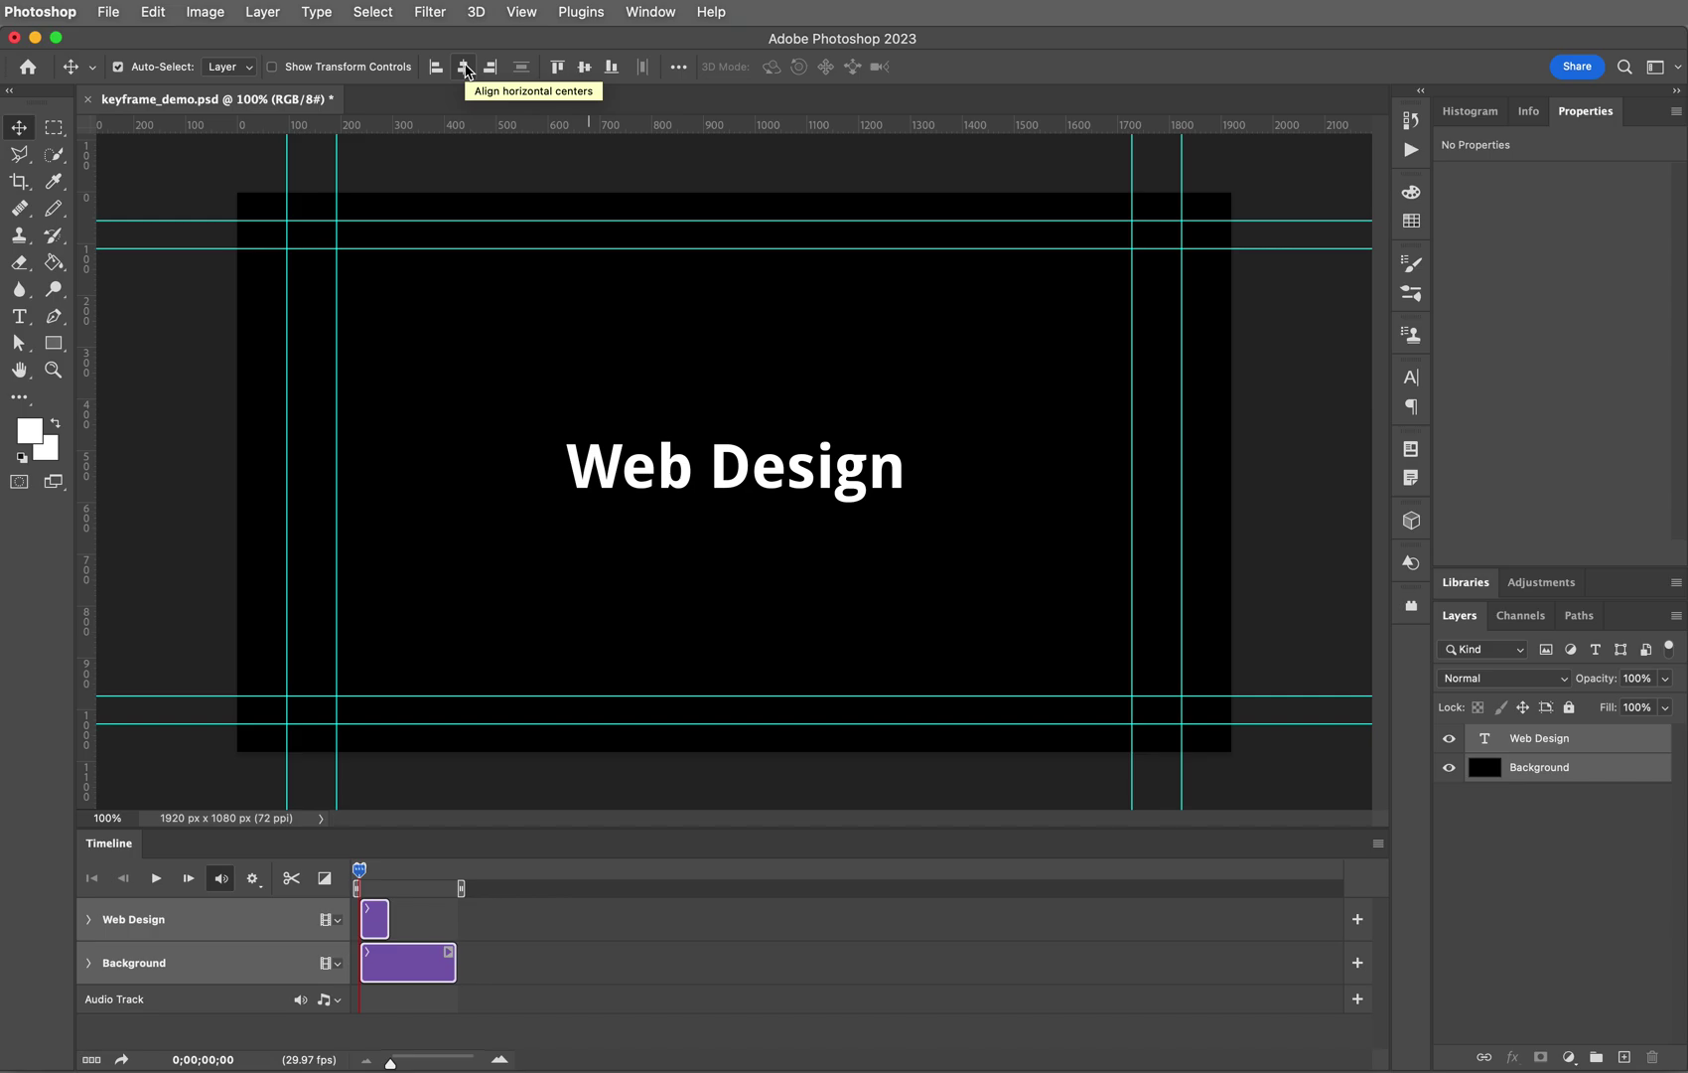
{"action": "left_click", "coordinate": [464, 67]}
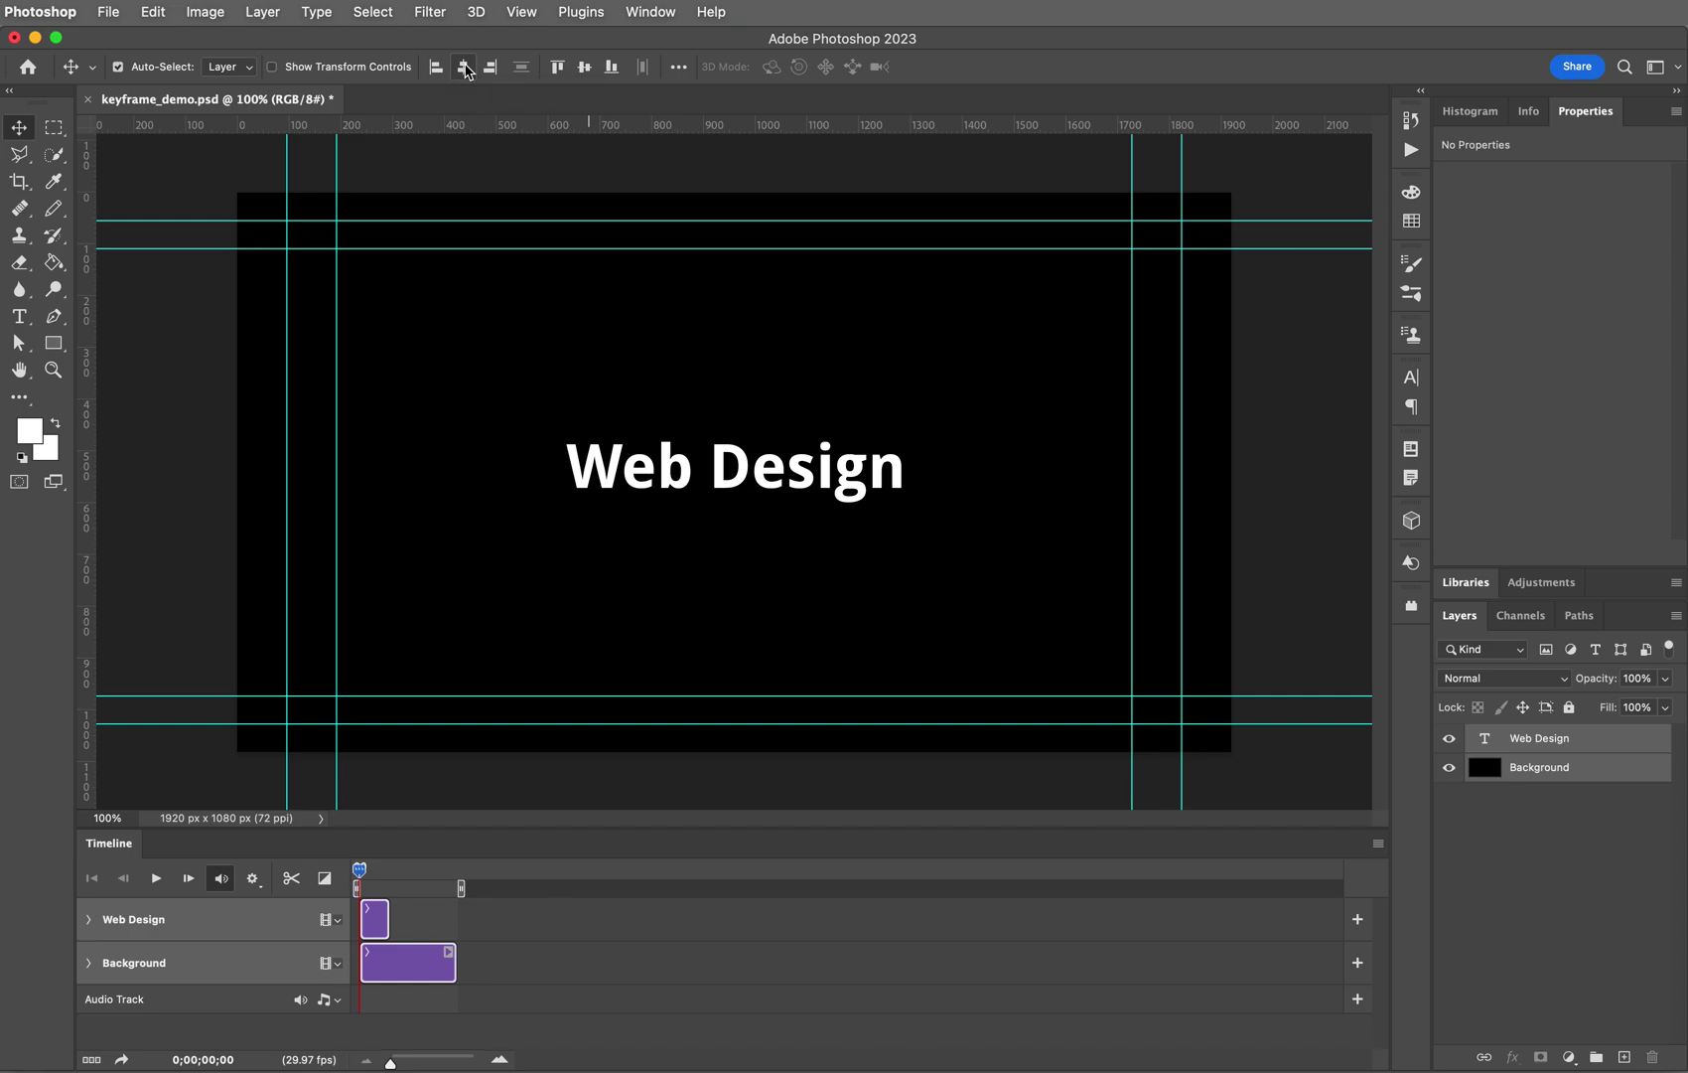
Step: Try to move the Web Design text on the canvas and undo the move
{"action": "key", "text": "super"}
{"action": "key", "text": "super+minus"}
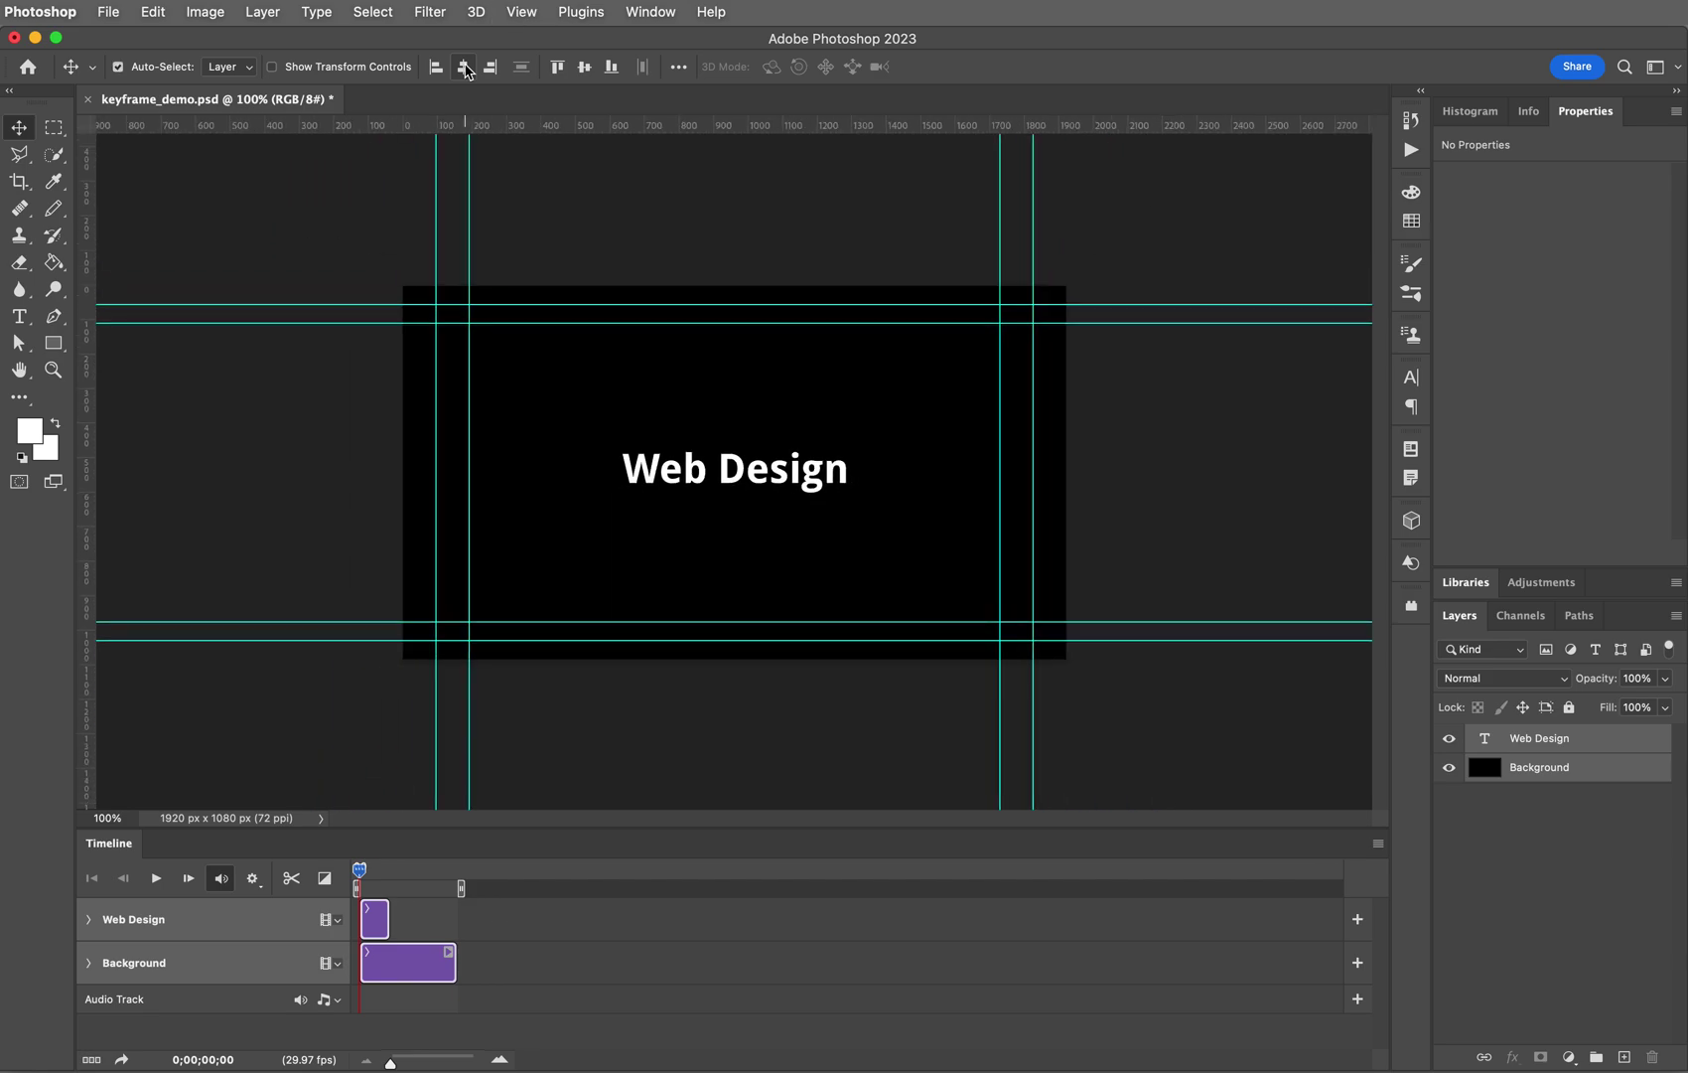
{"action": "left_click", "coordinate": [702, 472]}
{"action": "left_click_drag", "start_coordinate": [703, 473], "coordinate": [685, 482]}
{"action": "key", "text": "super+z"}
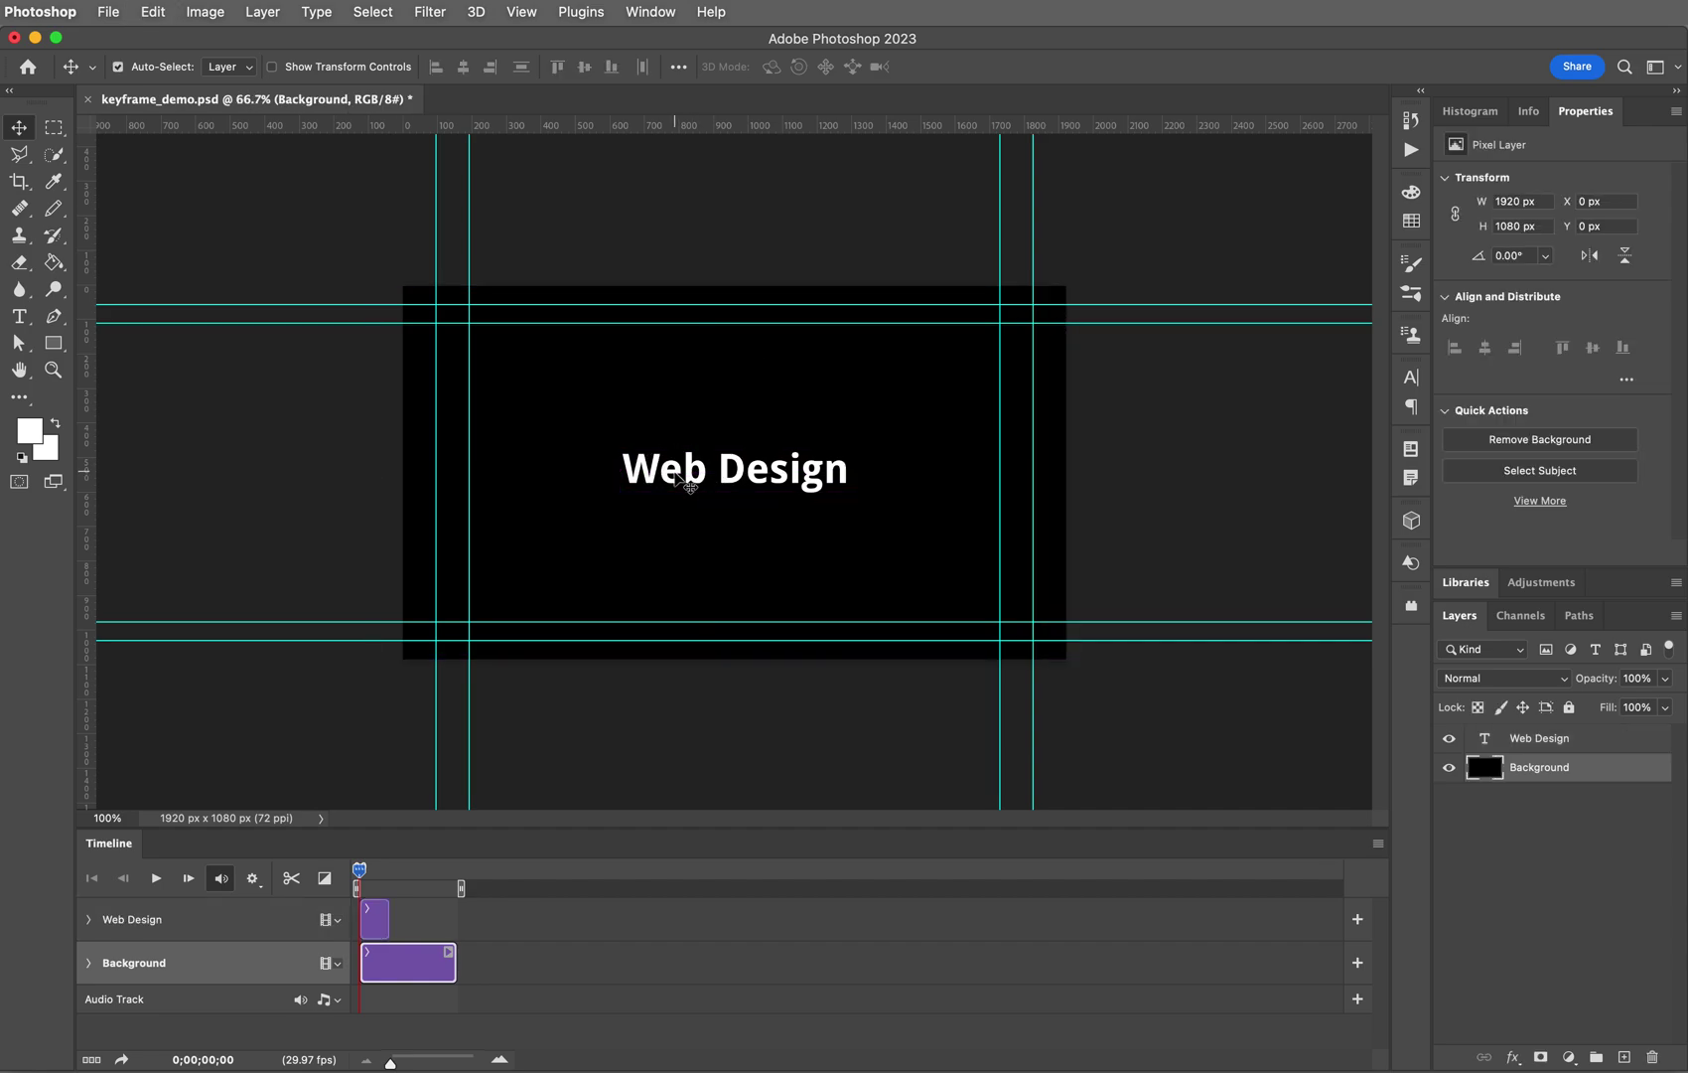
Step: Select only the Web Design layer and move its text off the canvas beyond the left edge
{"action": "left_click", "coordinate": [672, 479], "text": "shift"}
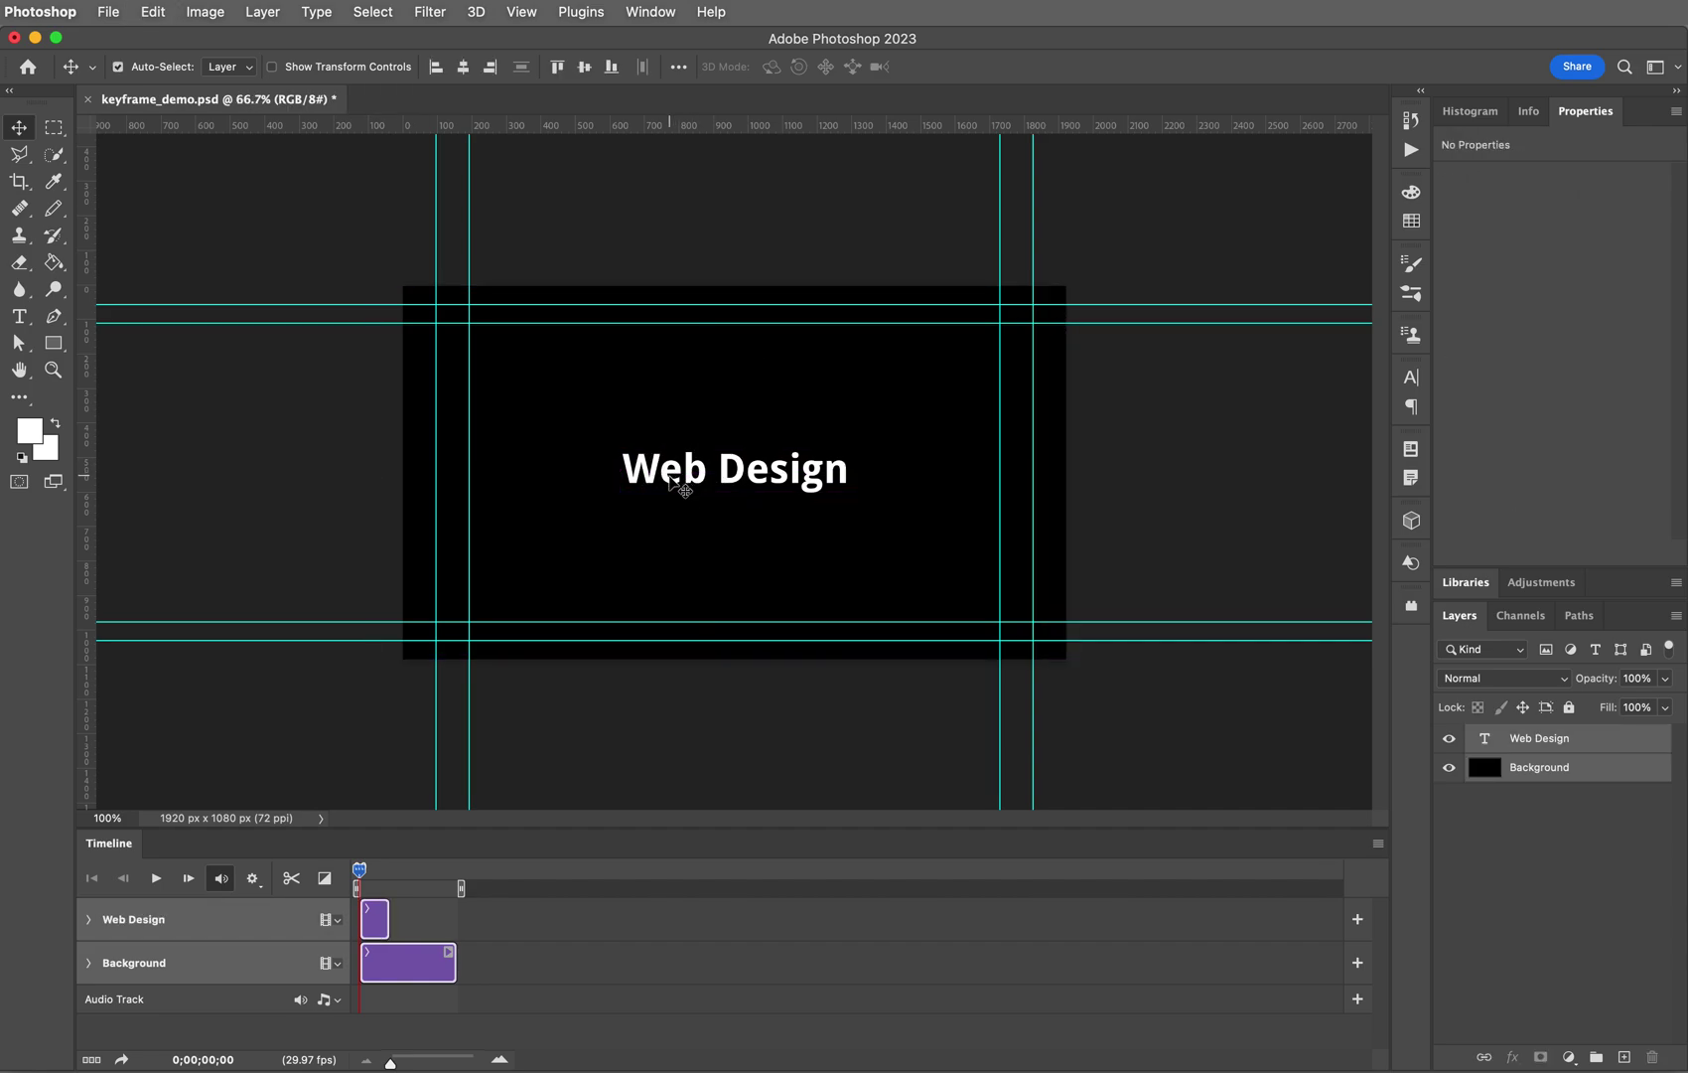
{"action": "left_click", "coordinate": [671, 479], "text": "shift"}
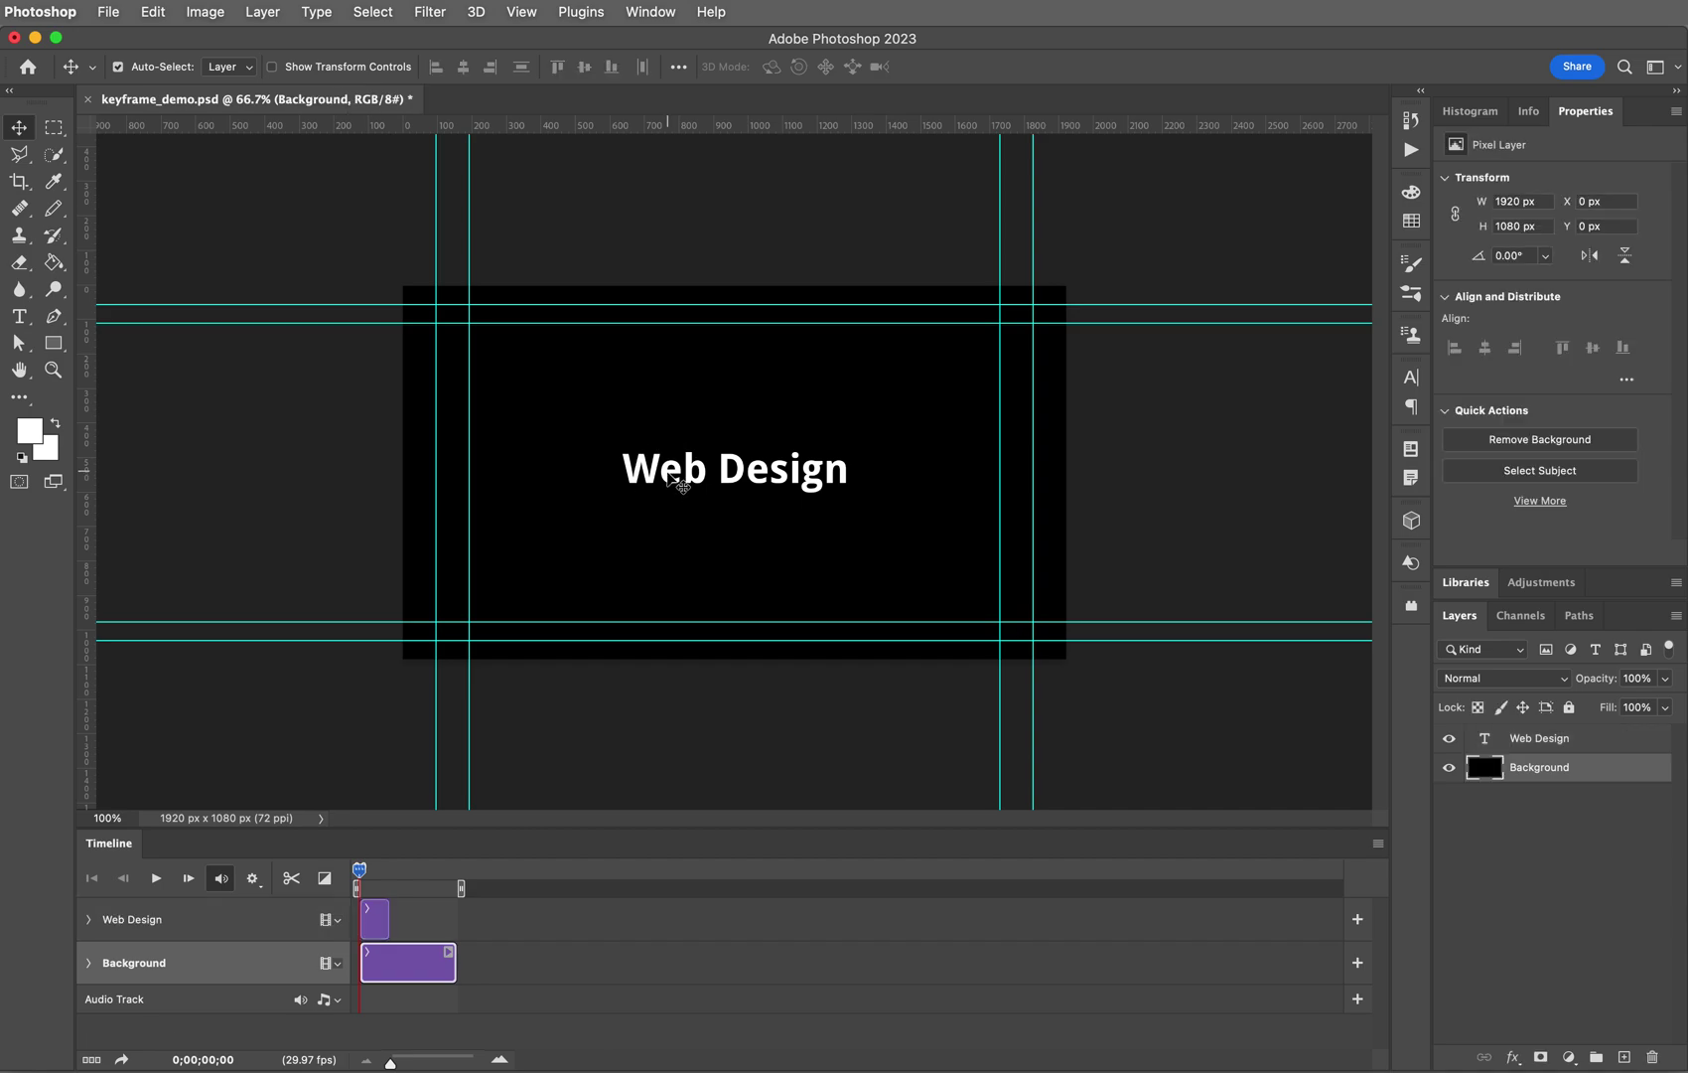
{"action": "left_click", "coordinate": [672, 480], "text": "shift"}
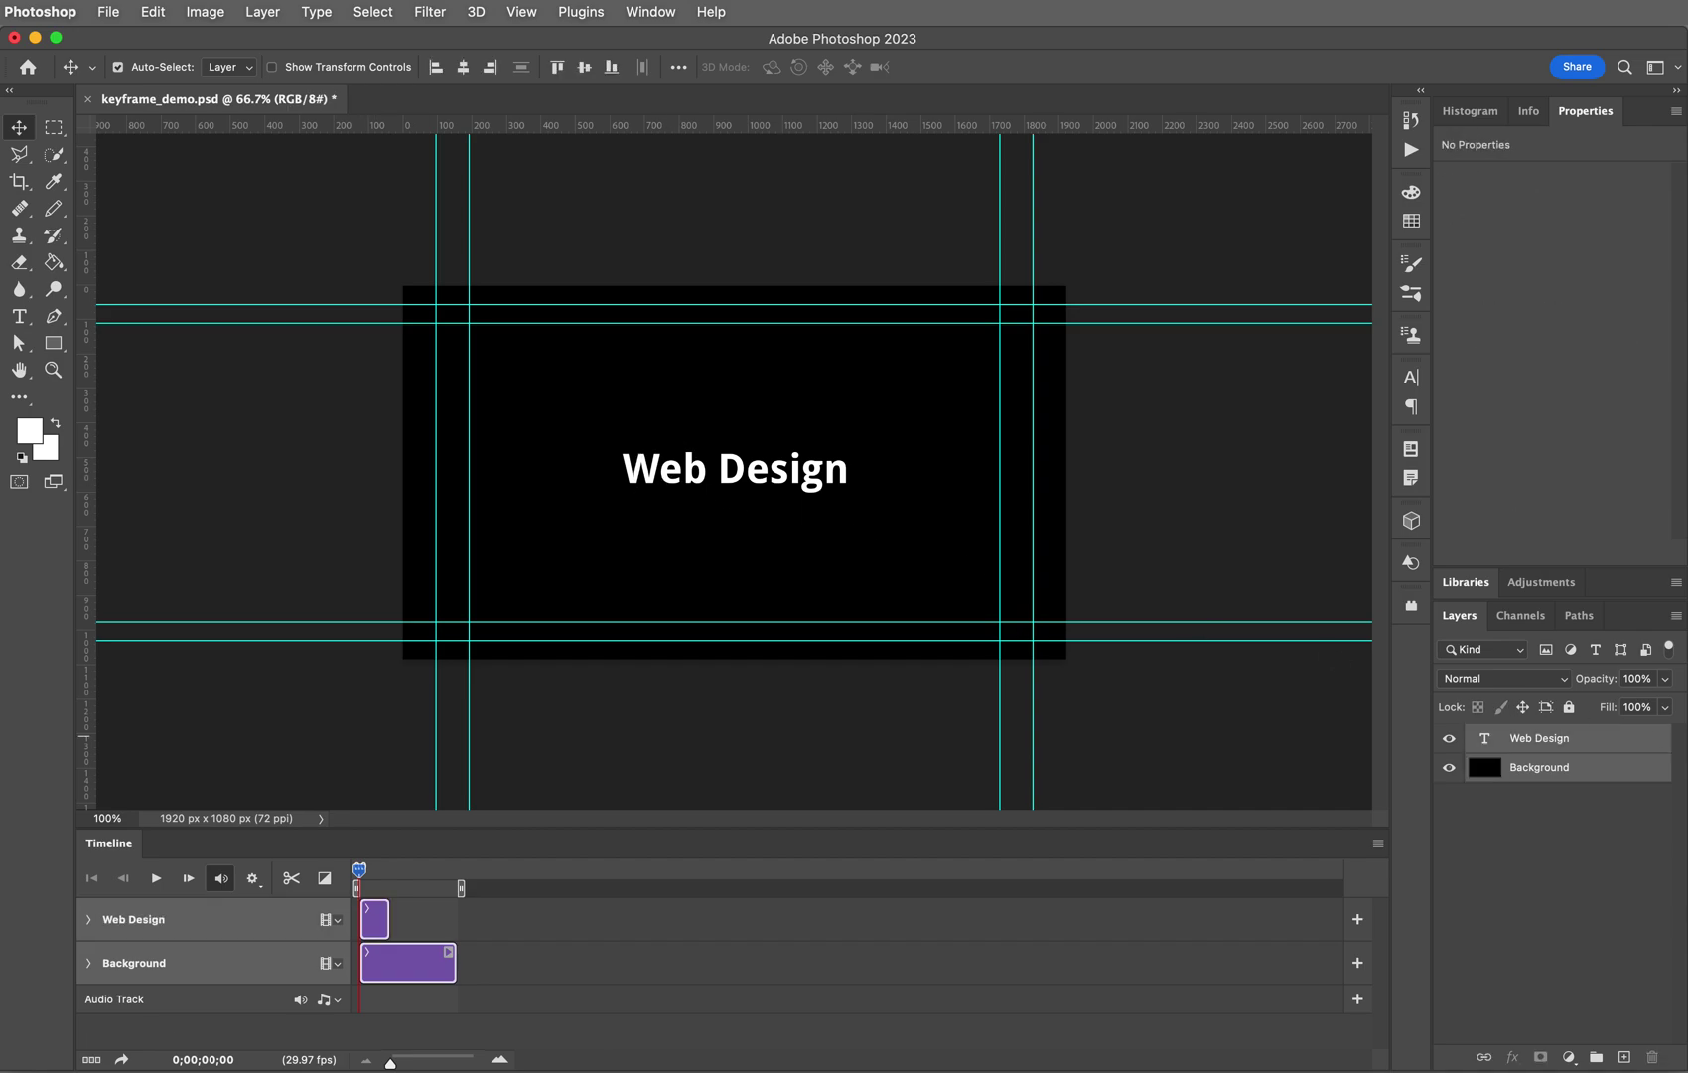
{"action": "left_click", "coordinate": [1554, 904]}
{"action": "left_click", "coordinate": [1591, 747]}
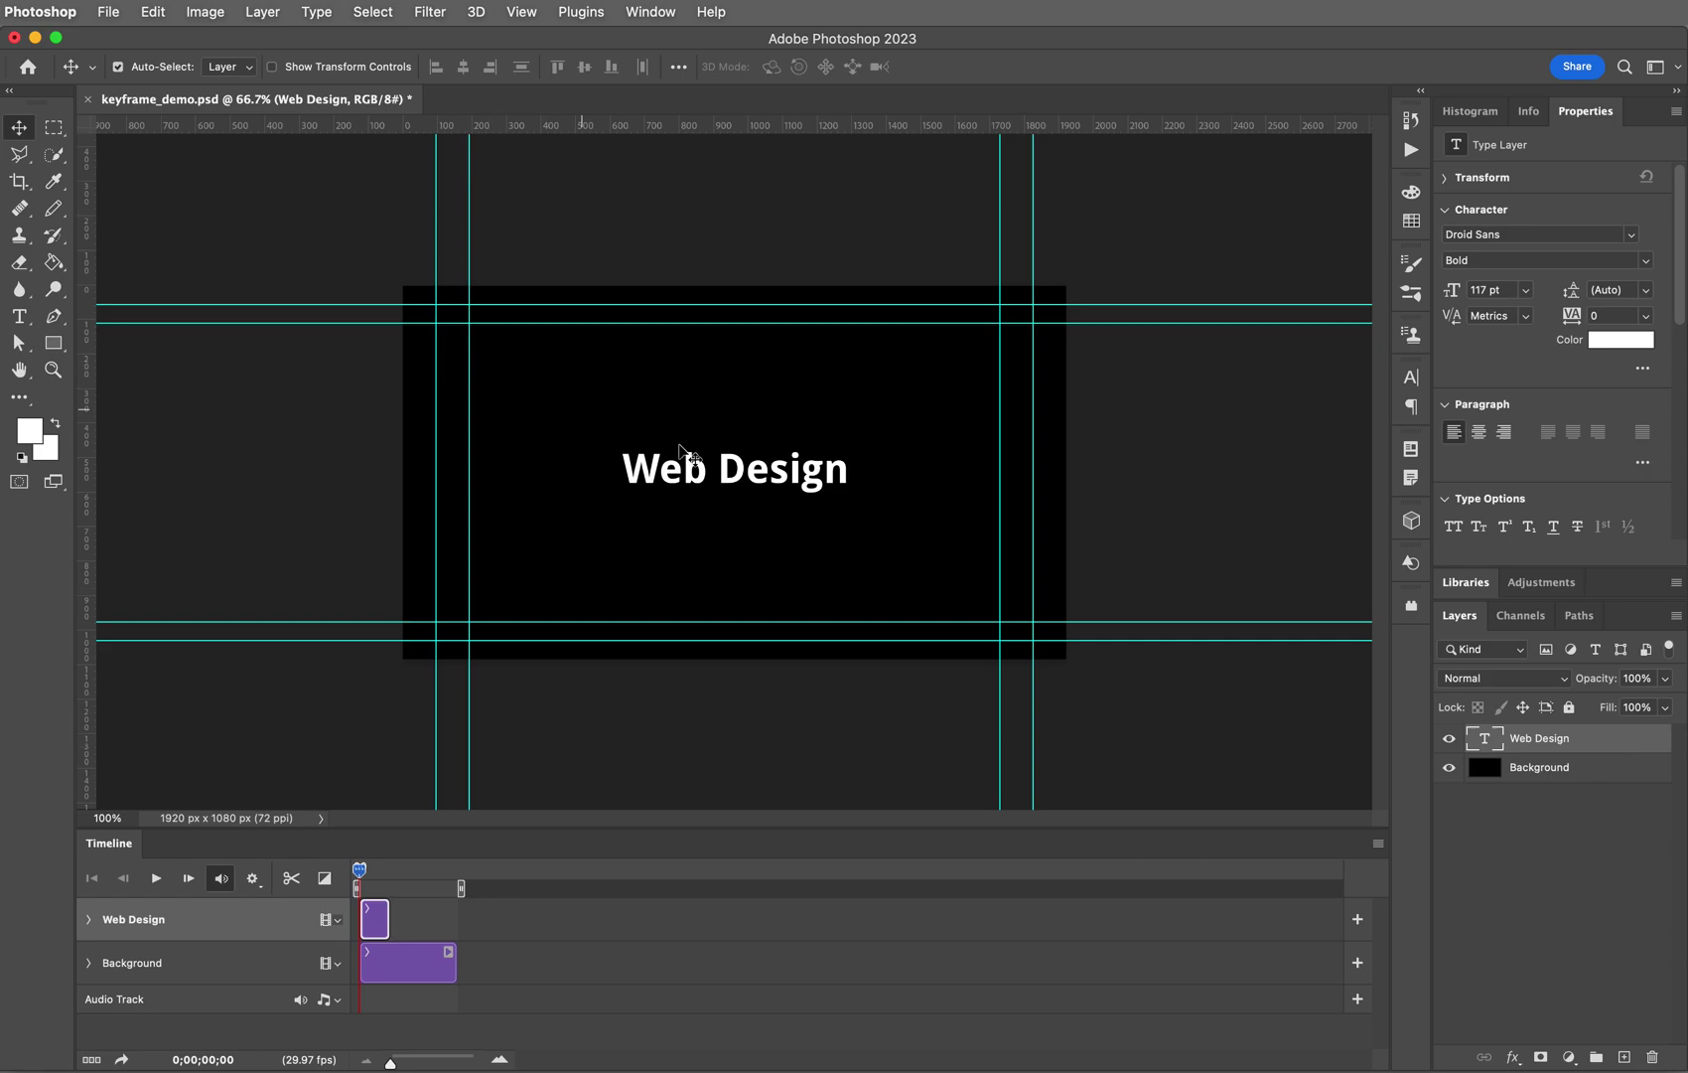
{"action": "left_click_drag", "start_coordinate": [730, 484], "coordinate": [274, 475]}
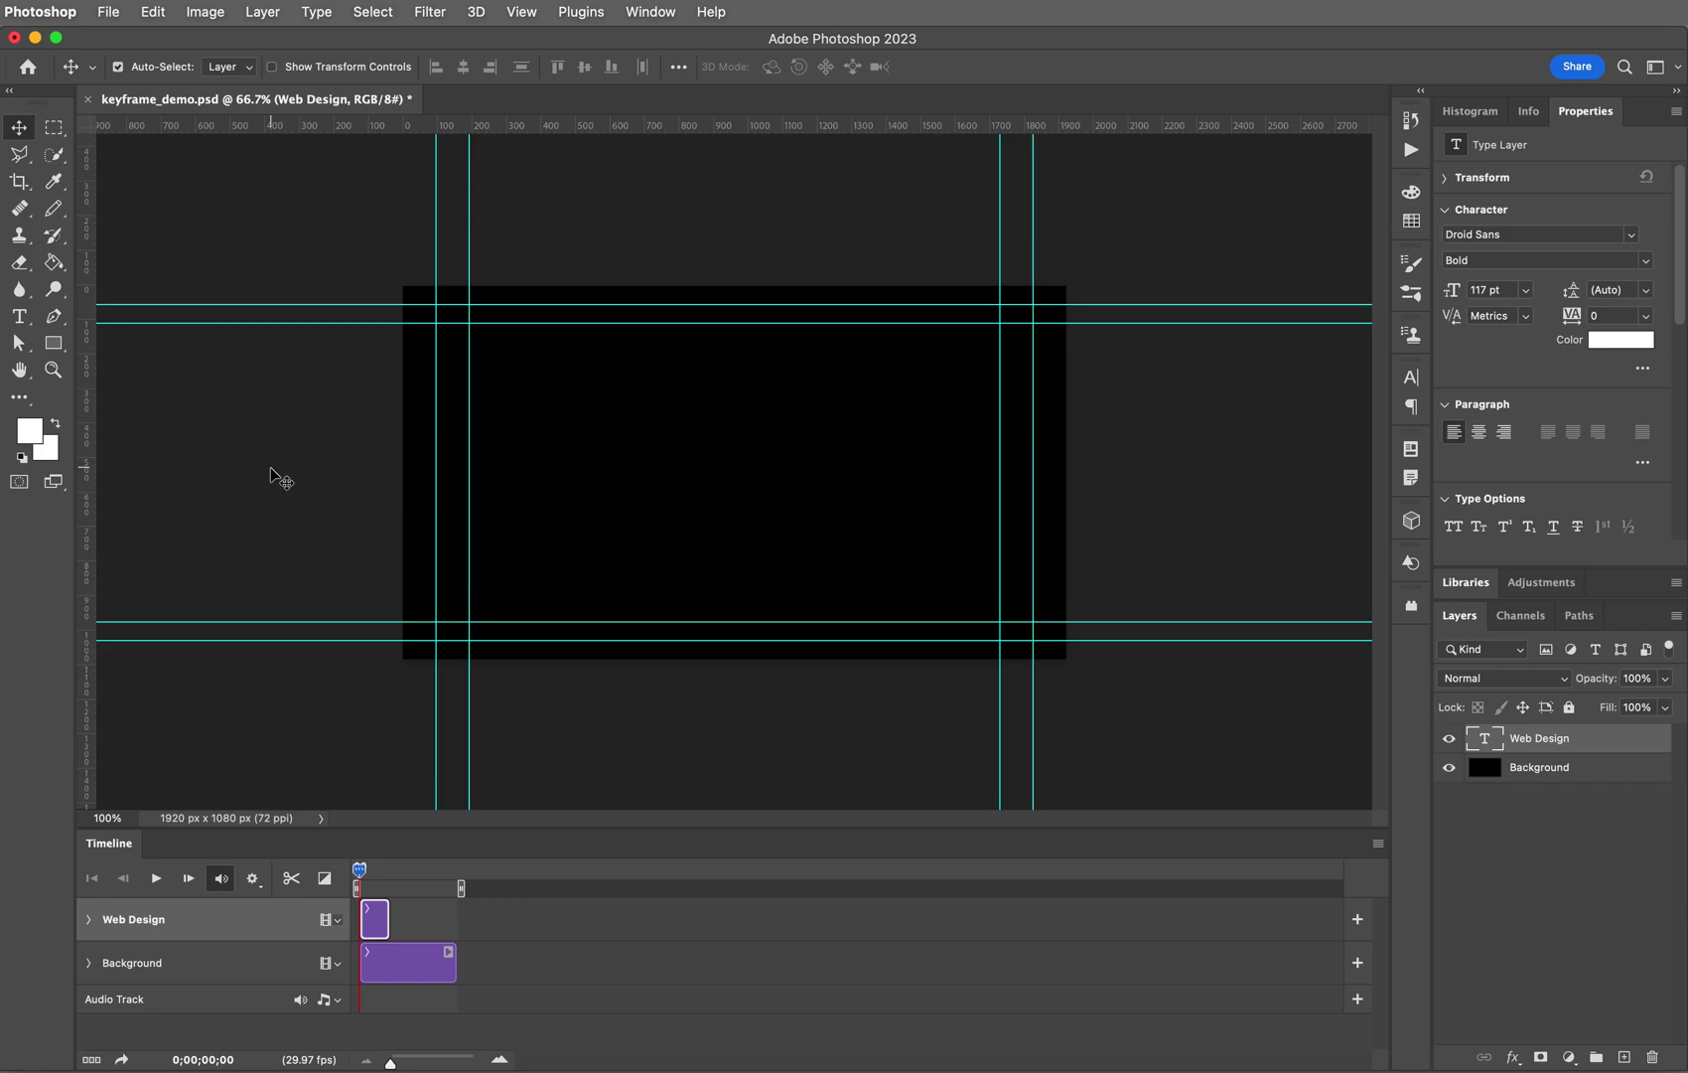
Step: Lock all attributes of the Background layer
{"action": "left_click", "coordinate": [1592, 775]}
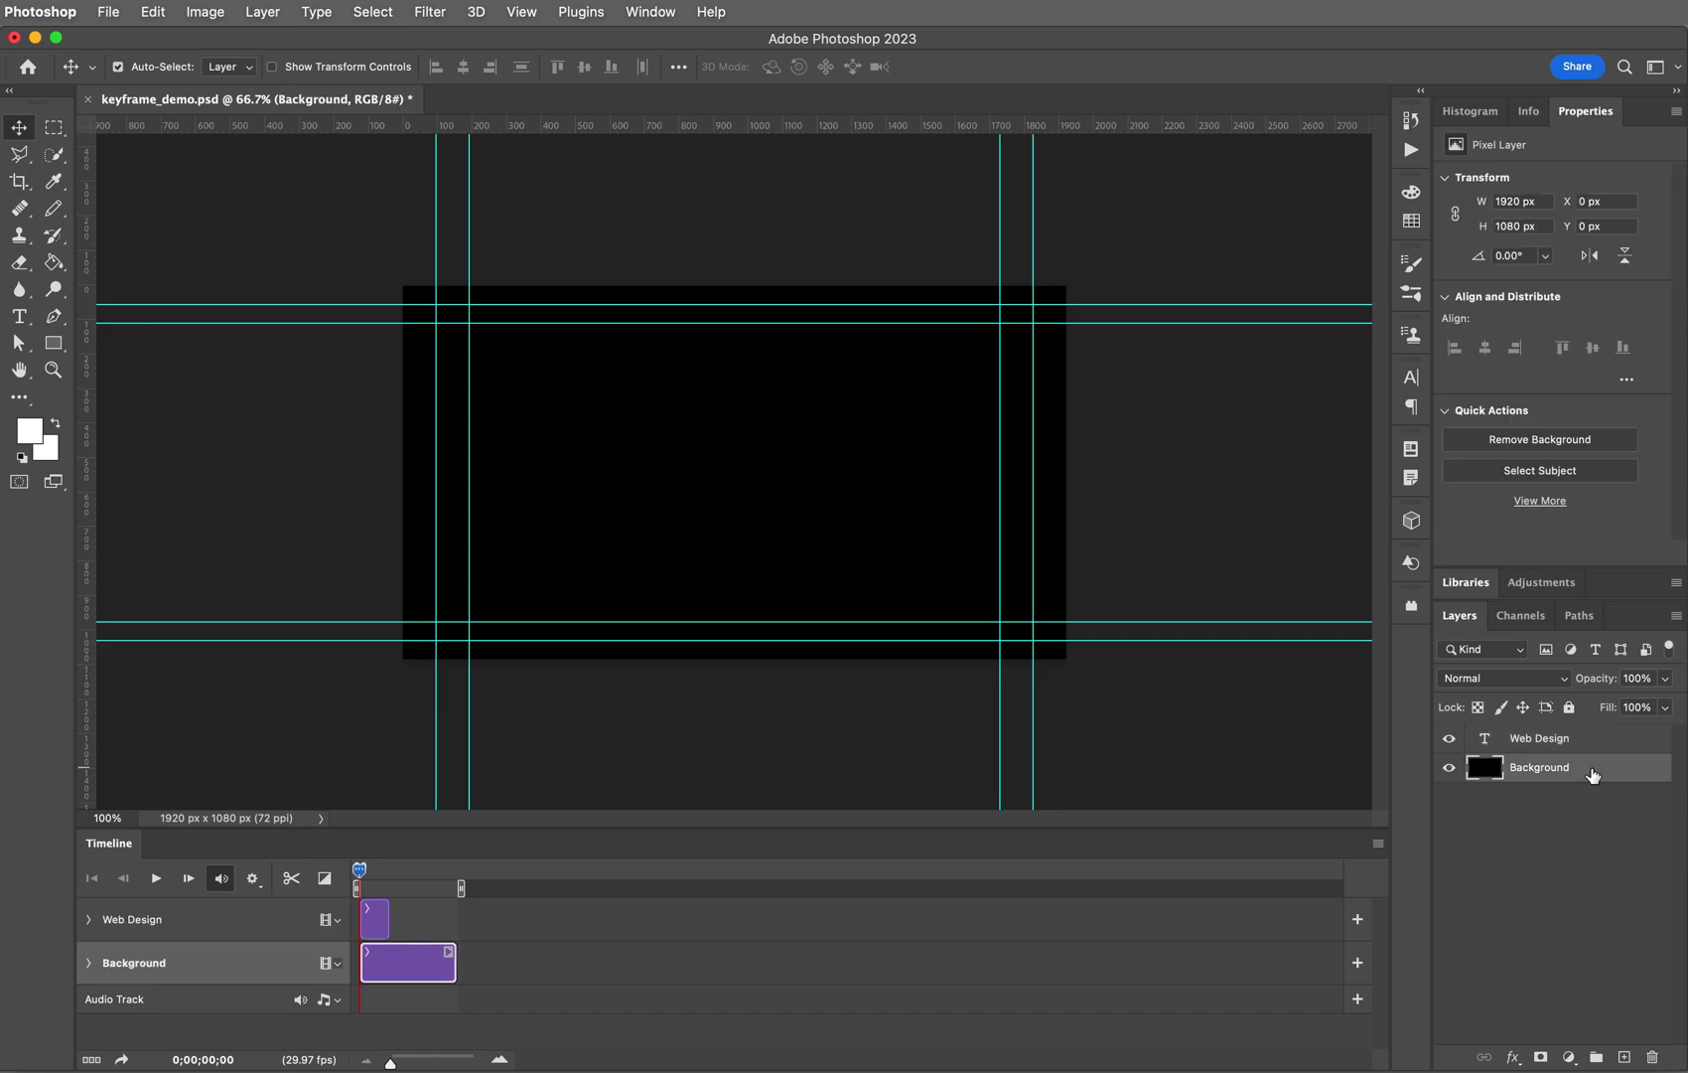
{"action": "left_click", "coordinate": [1569, 709]}
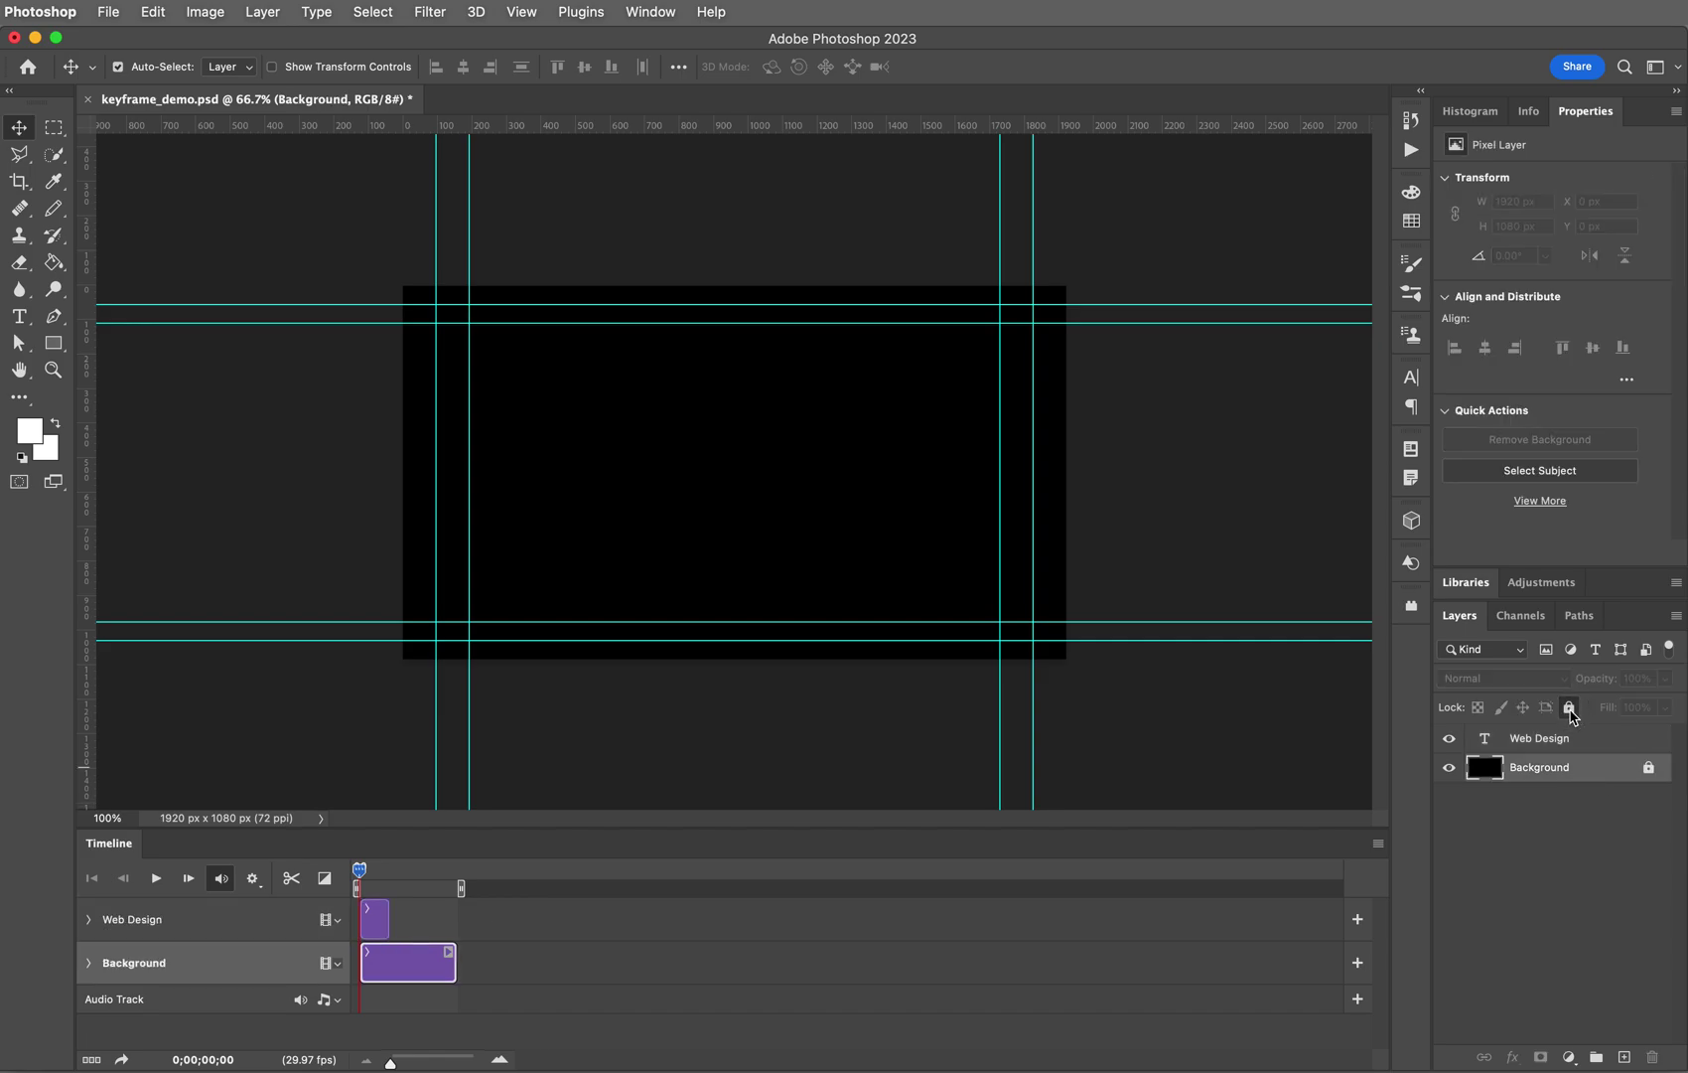
Step: Extend the Web Design clip to the end of the Background clip and start its Transform keyframes at time zero
{"action": "left_click", "coordinate": [1571, 738]}
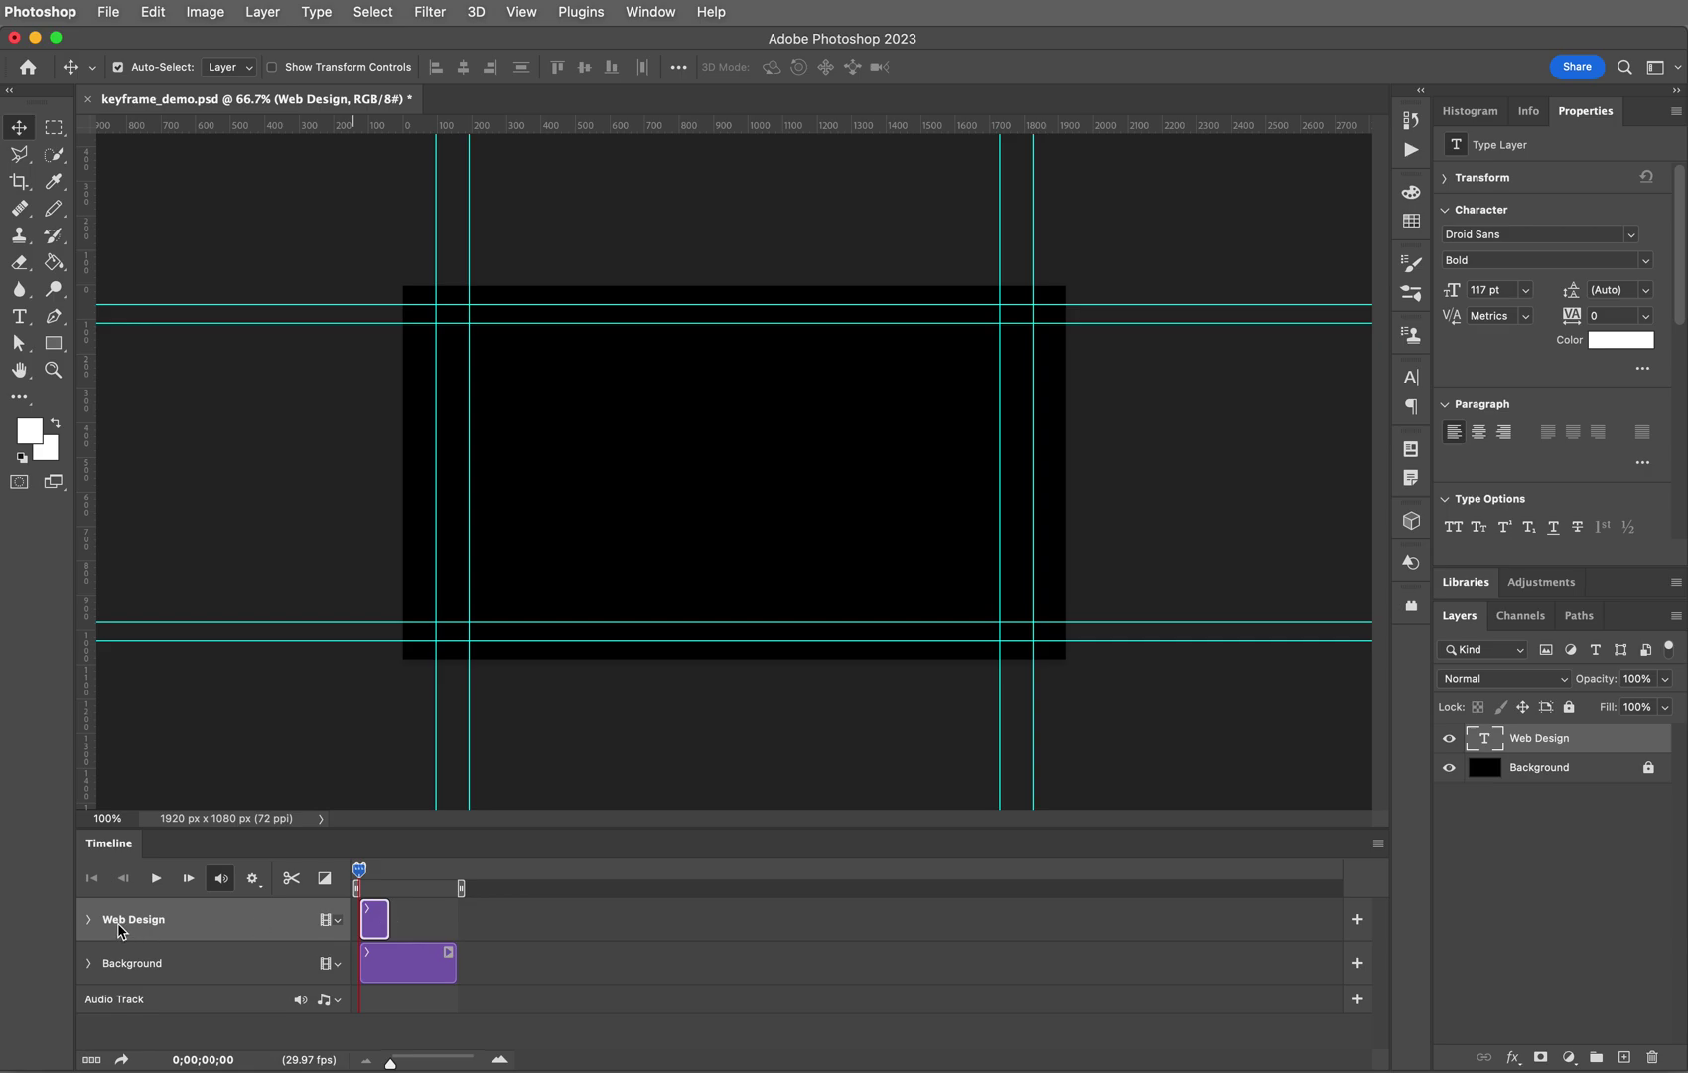
{"action": "left_click_drag", "start_coordinate": [387, 926], "coordinate": [457, 926]}
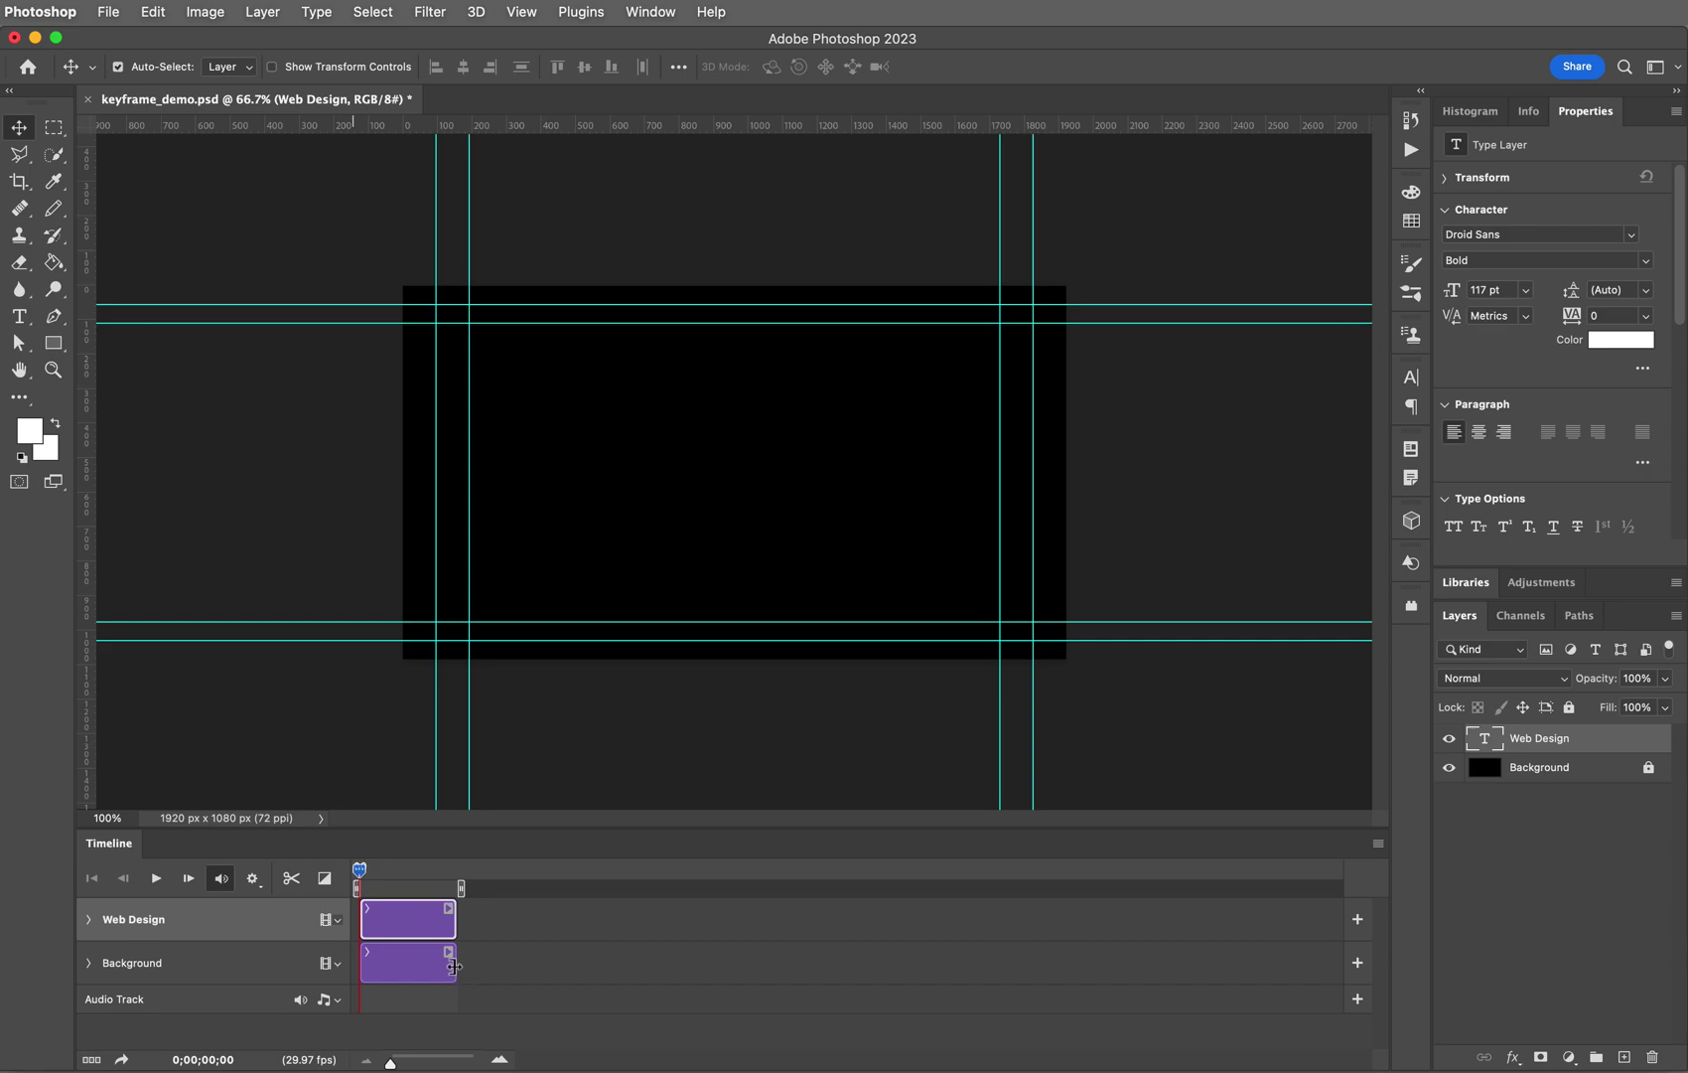
{"action": "left_click", "coordinate": [90, 921]}
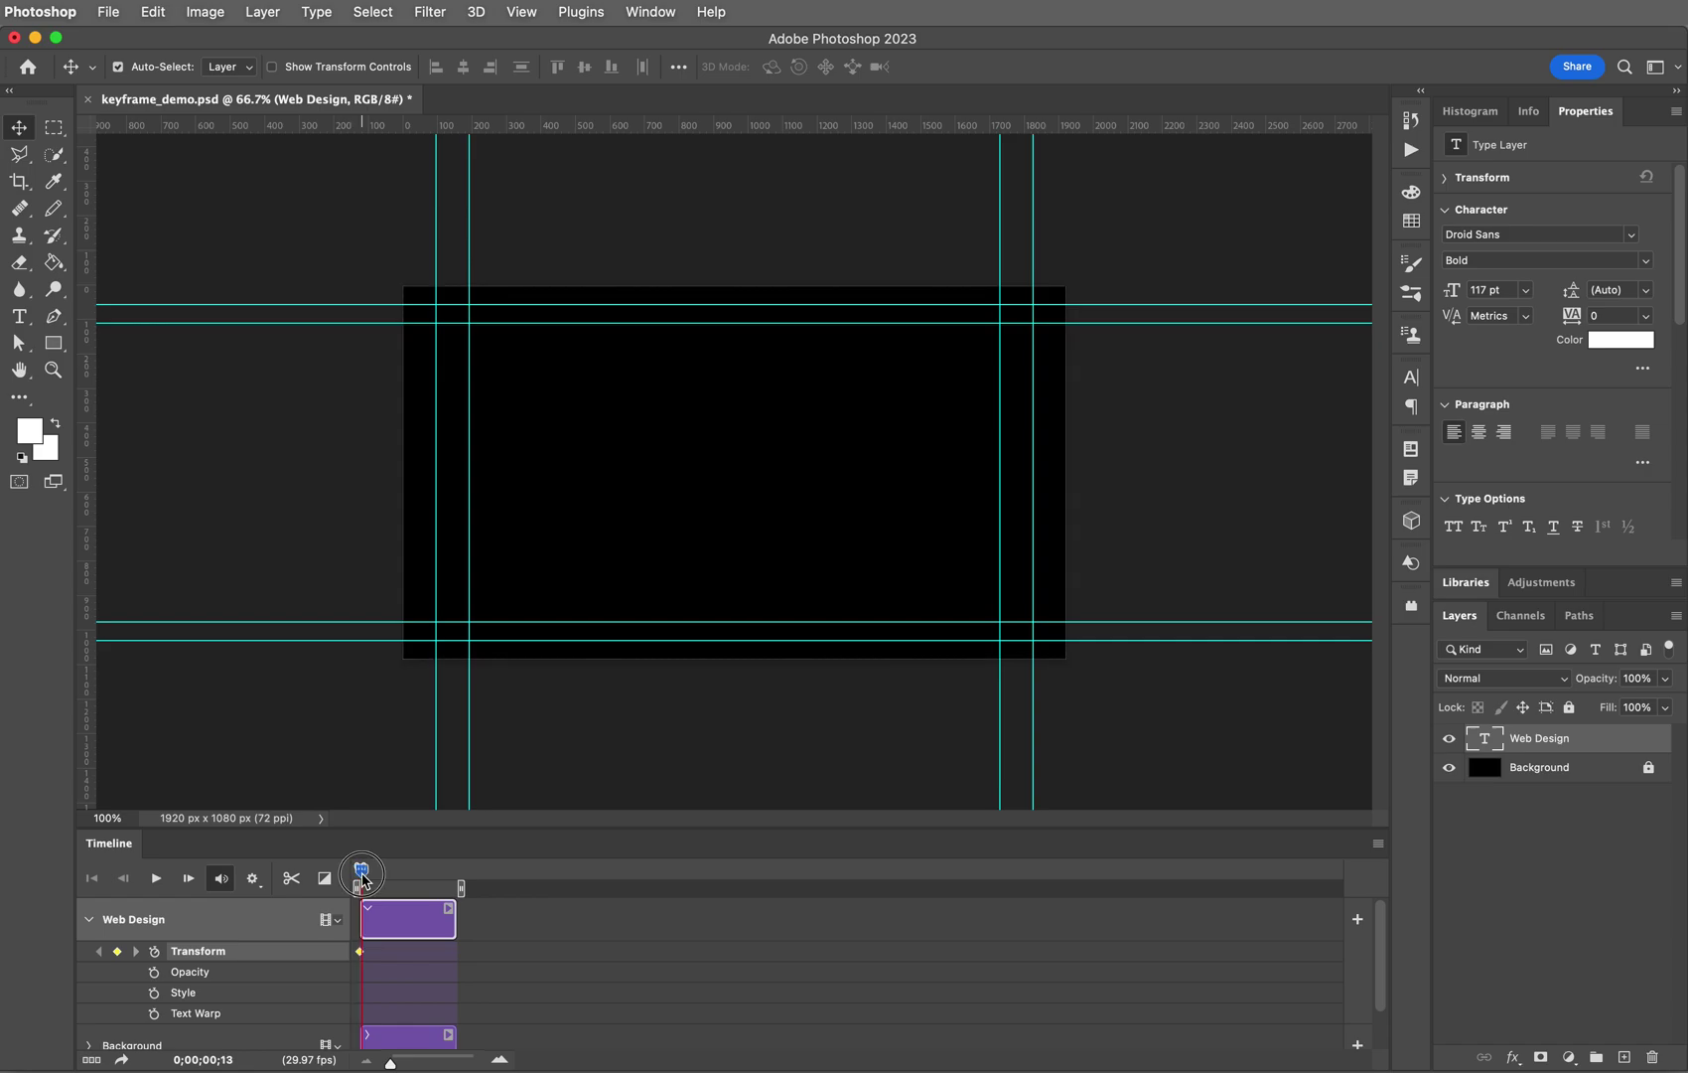
Step: Try disabling and re-enabling Web Design's Transform keyframing with the playhead at 0;00;02;26, and undo both changes
{"action": "left_click_drag", "start_coordinate": [362, 878], "coordinate": [378, 880]}
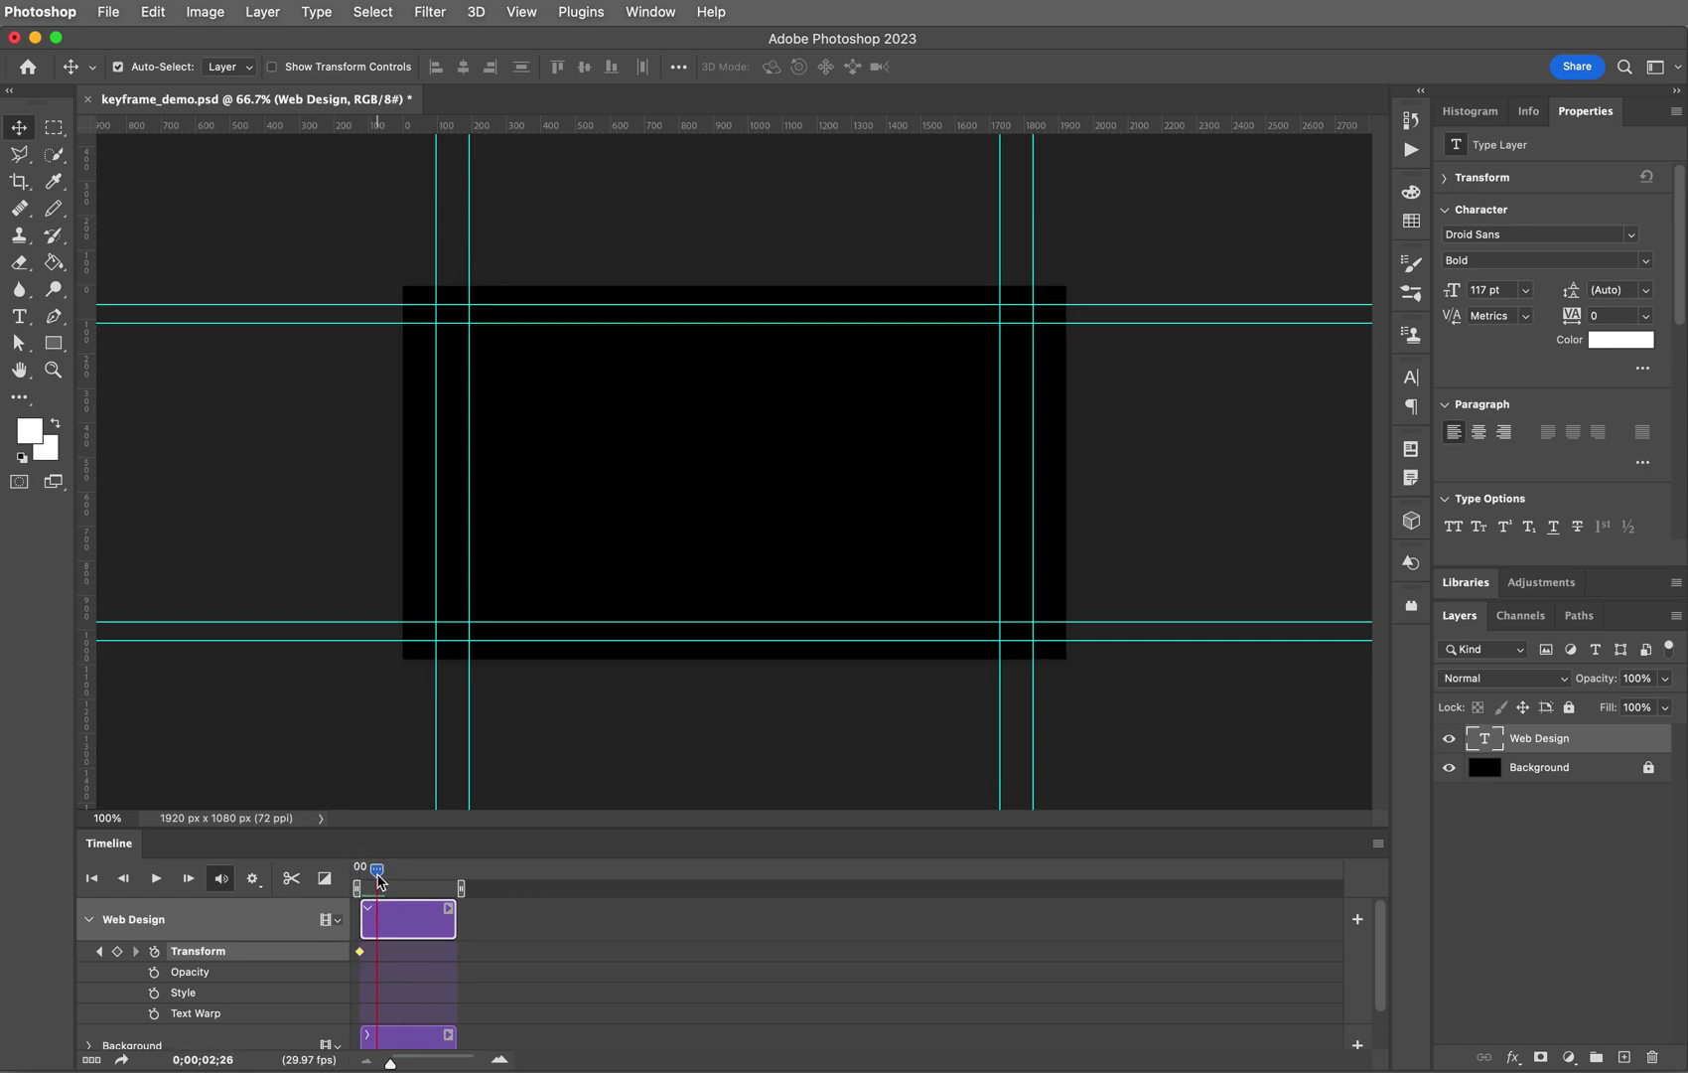
{"action": "mouse_move", "coordinate": [379, 880]}
{"action": "left_click", "coordinate": [155, 953]}
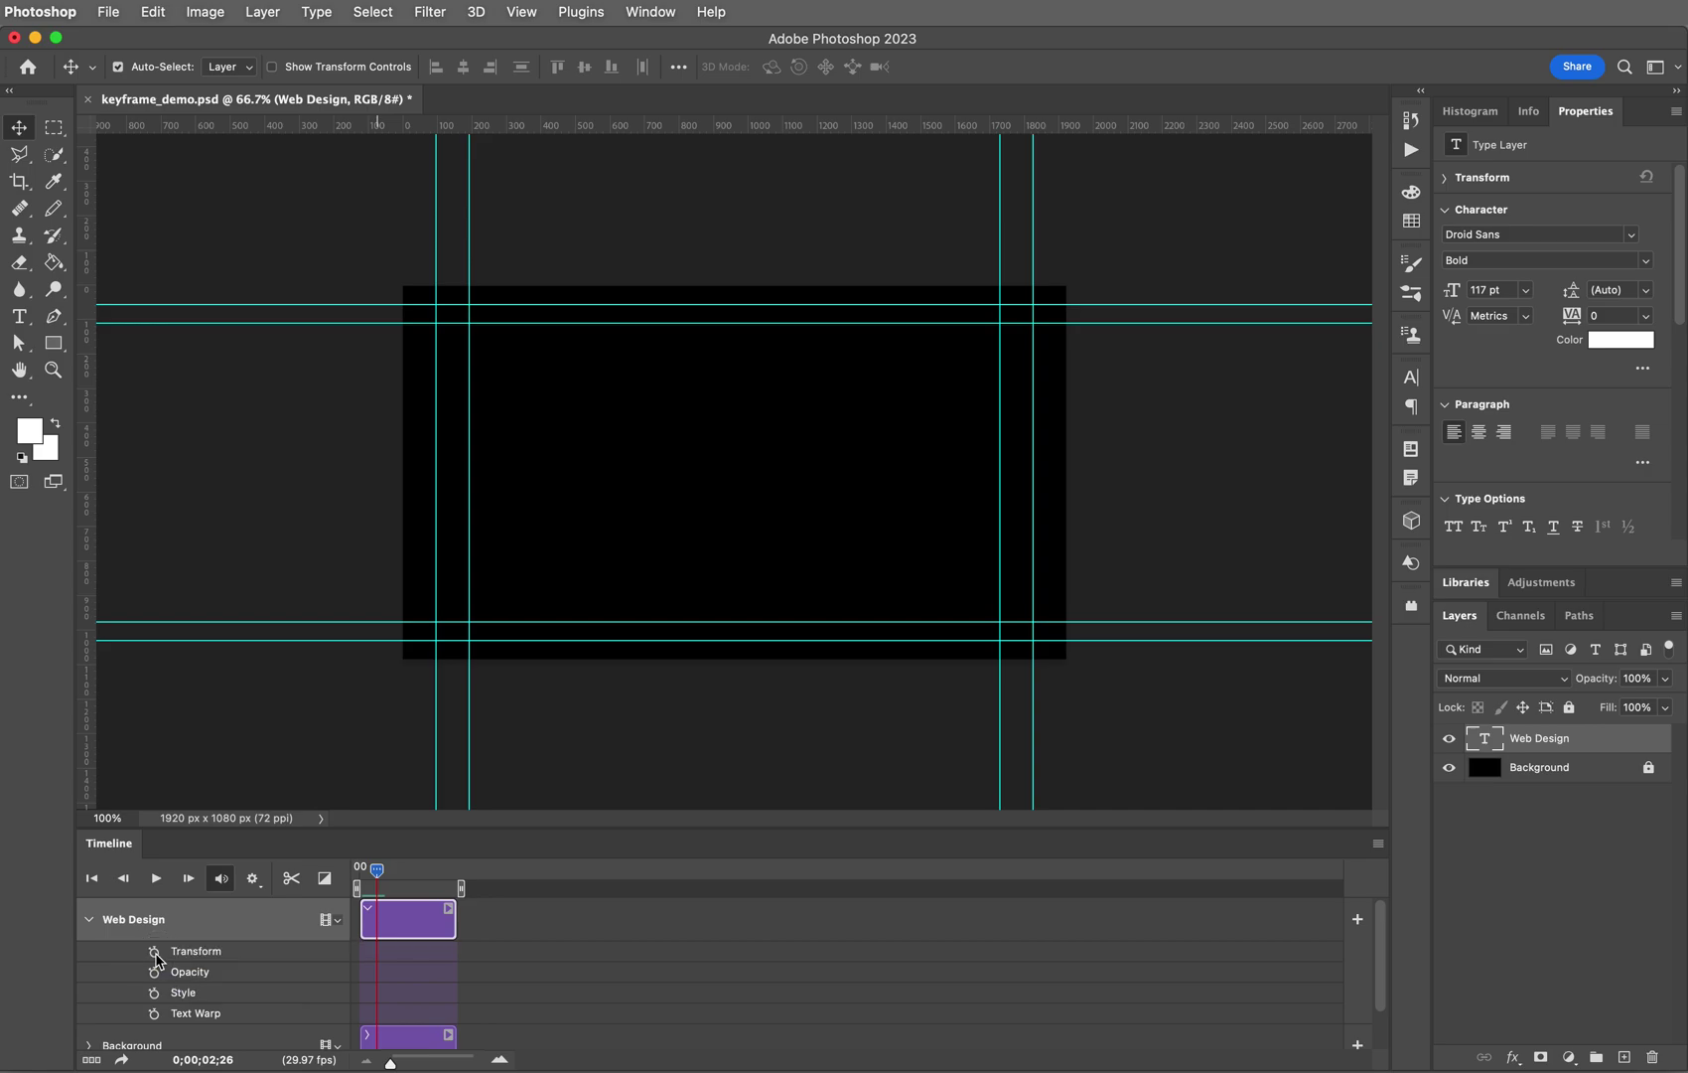
{"action": "left_click", "coordinate": [154, 952]}
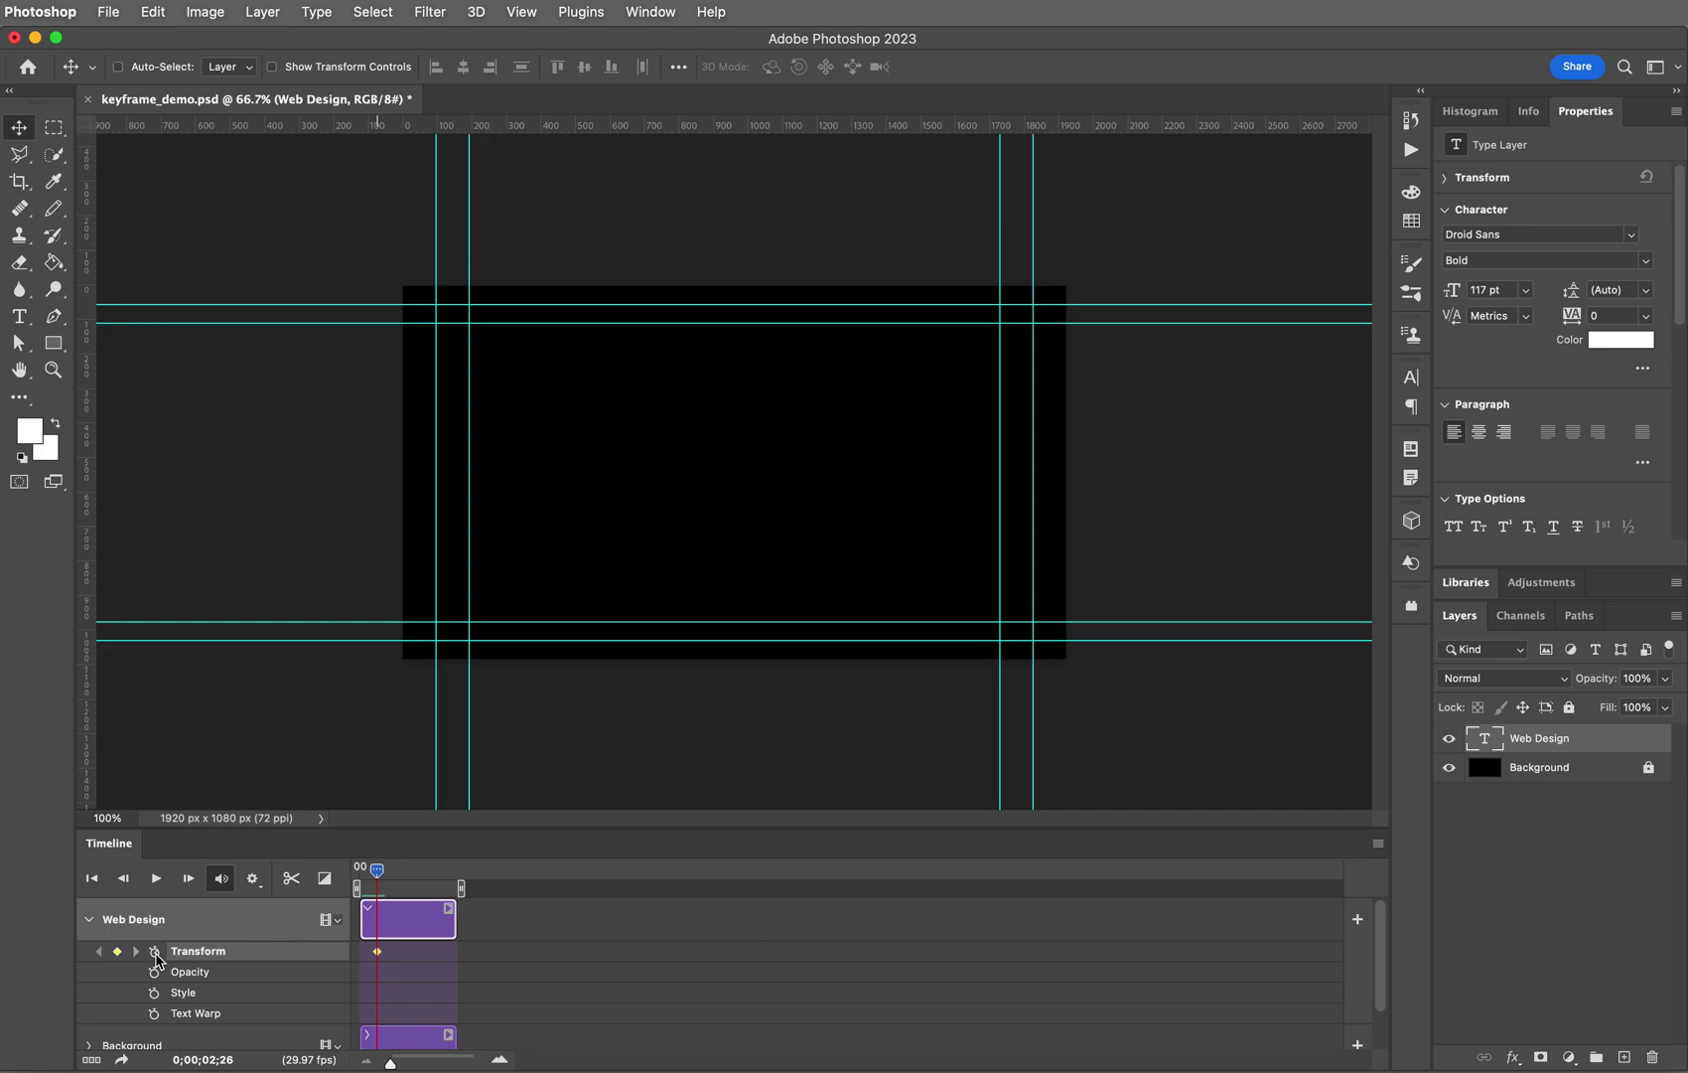
{"action": "key", "text": "super+z"}
{"action": "key", "text": "super+z"}
Step: Add a Transform keyframe at 0;00;02;14 and move the Web Design text horizontally to about the canvas center
{"action": "left_click_drag", "start_coordinate": [360, 872], "coordinate": [375, 872]}
{"action": "left_click", "coordinate": [118, 951]}
{"action": "mouse_move", "coordinate": [235, 467]}
{"action": "left_mouse_down"}
{"action": "mouse_move", "coordinate": [407, 467]}
{"action": "mouse_move", "coordinate": [238, 467]}
{"action": "left_mouse_up"}
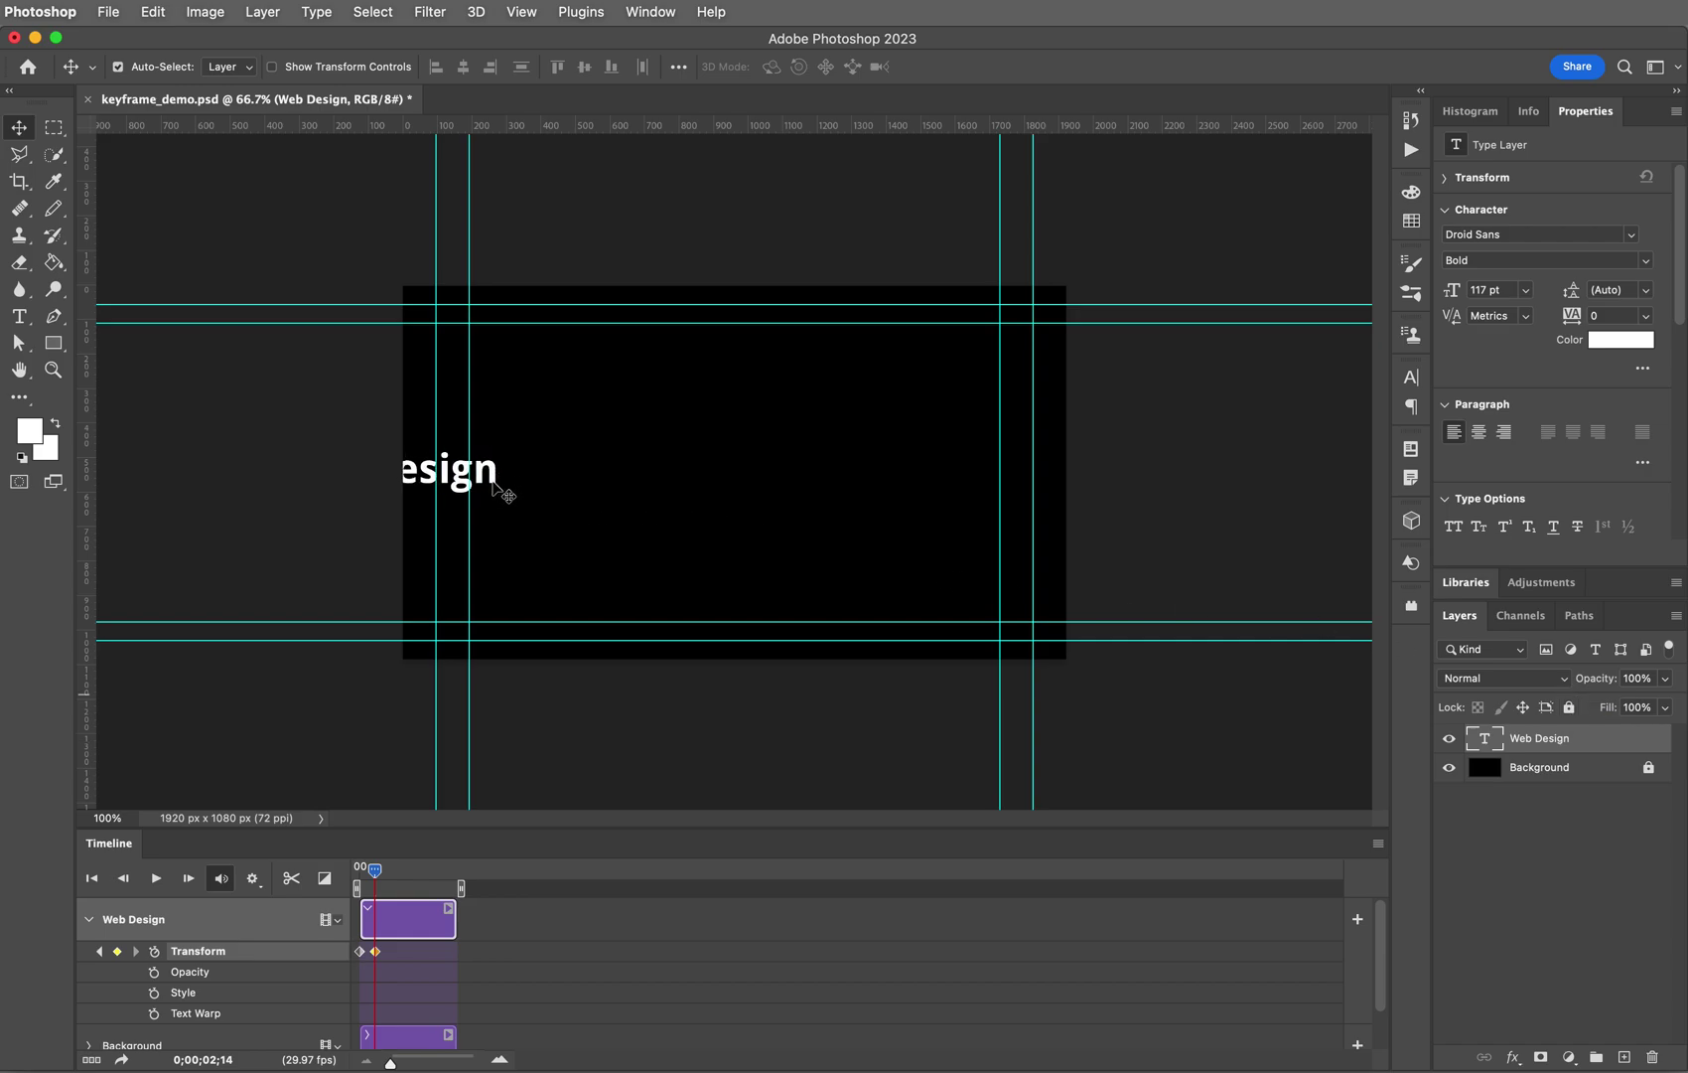
{"action": "left_click_drag", "start_coordinate": [498, 482], "coordinate": [837, 493]}
Step: Unlock the Background layer and align the Web Design text's horizontal center with it
{"action": "left_click", "coordinate": [1601, 774]}
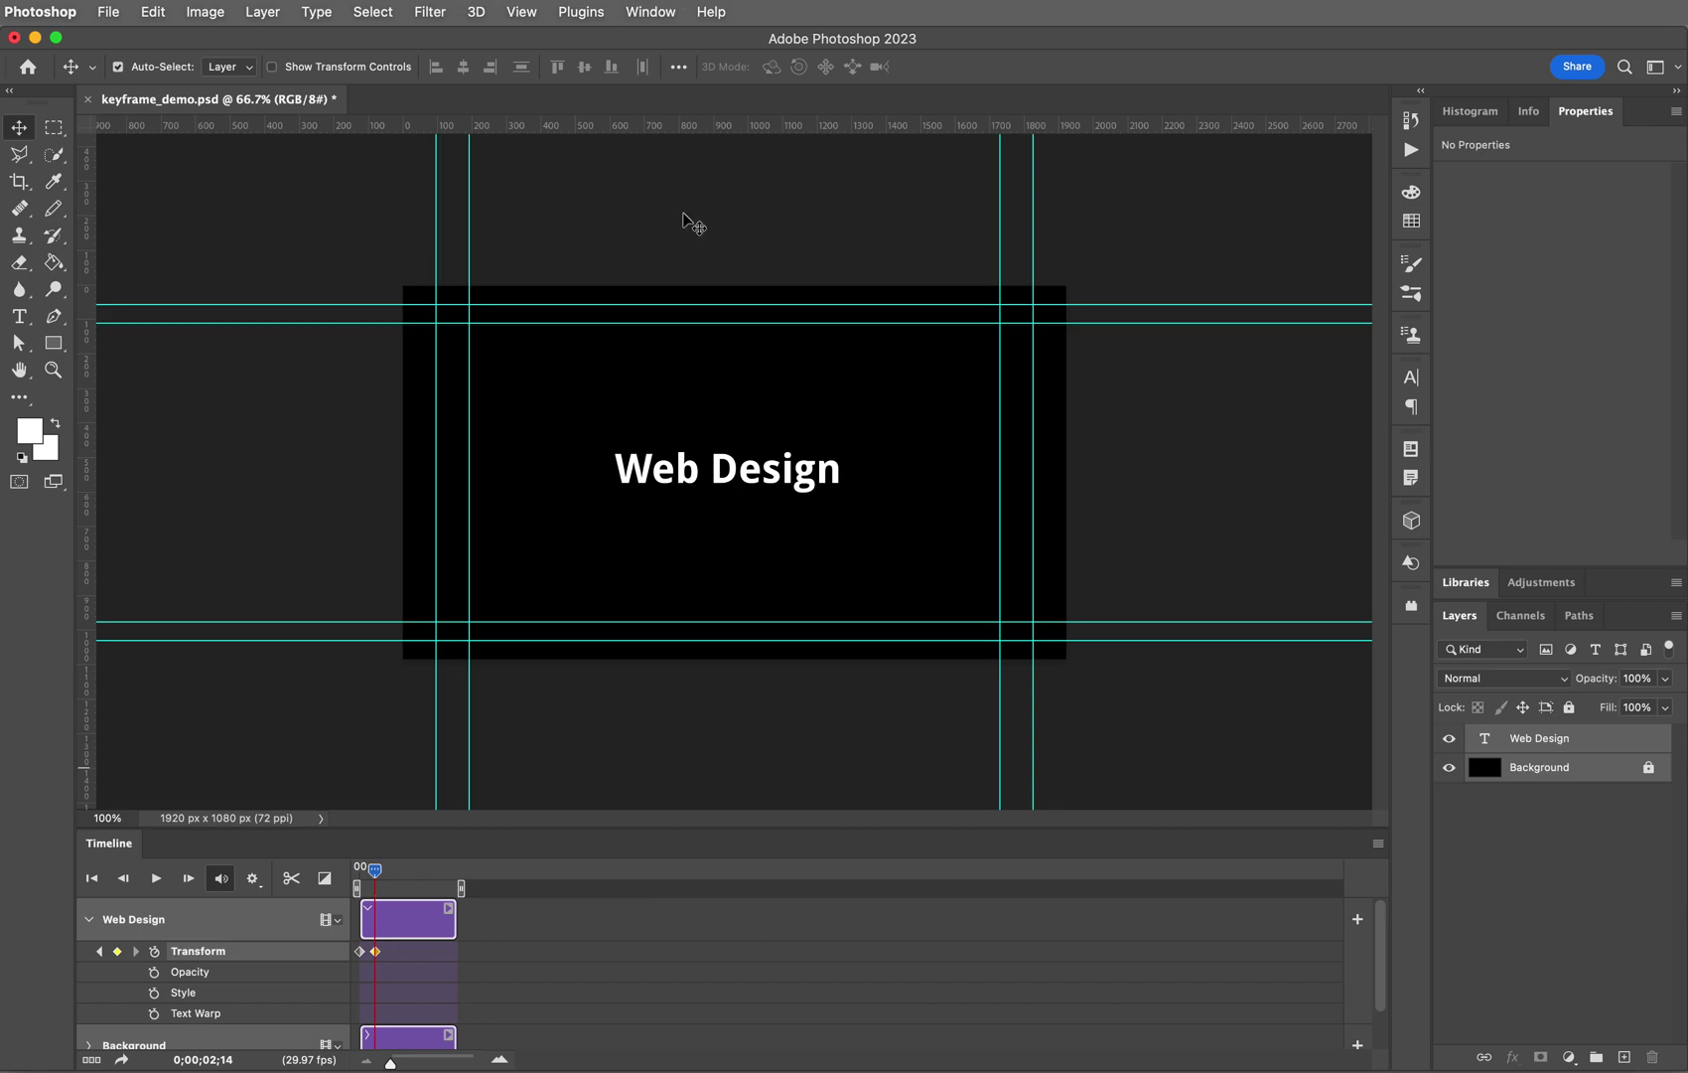
{"action": "left_click", "coordinate": [1651, 774]}
{"action": "left_click", "coordinate": [466, 69]}
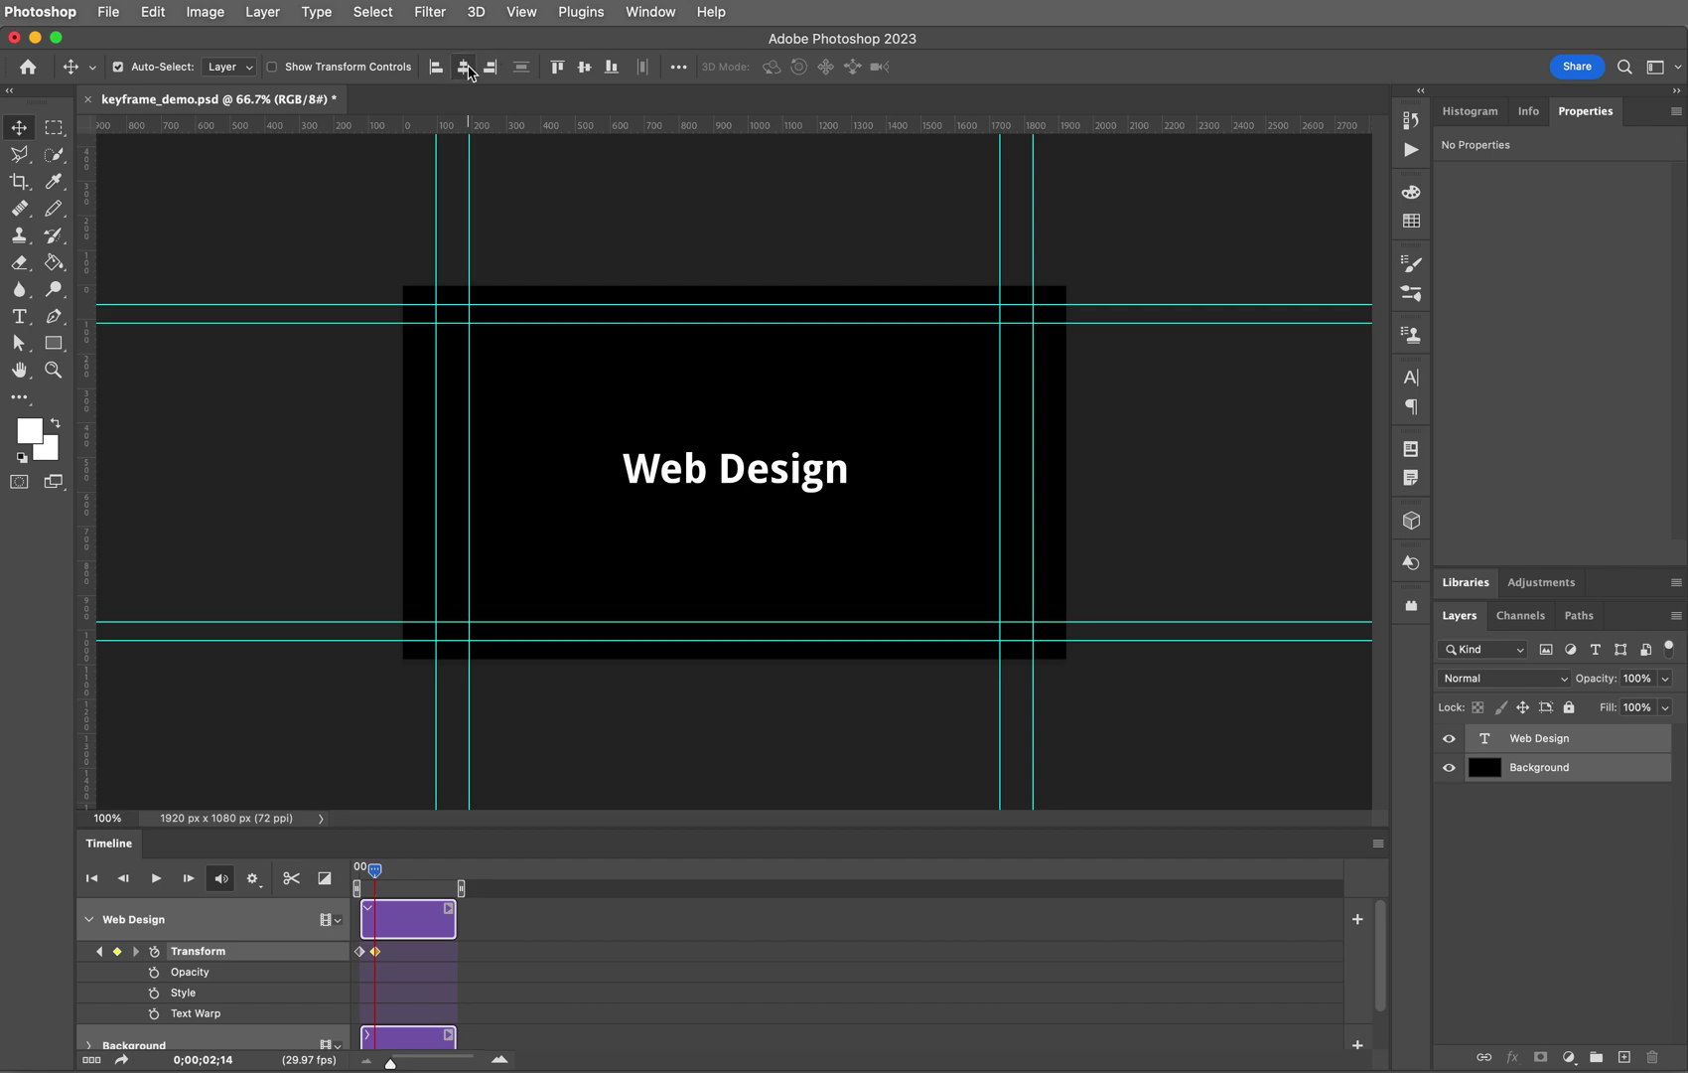
Step: Lock the Background layer again and select only the Web Design layer
{"action": "left_click", "coordinate": [1600, 742]}
{"action": "left_click", "coordinate": [1602, 773]}
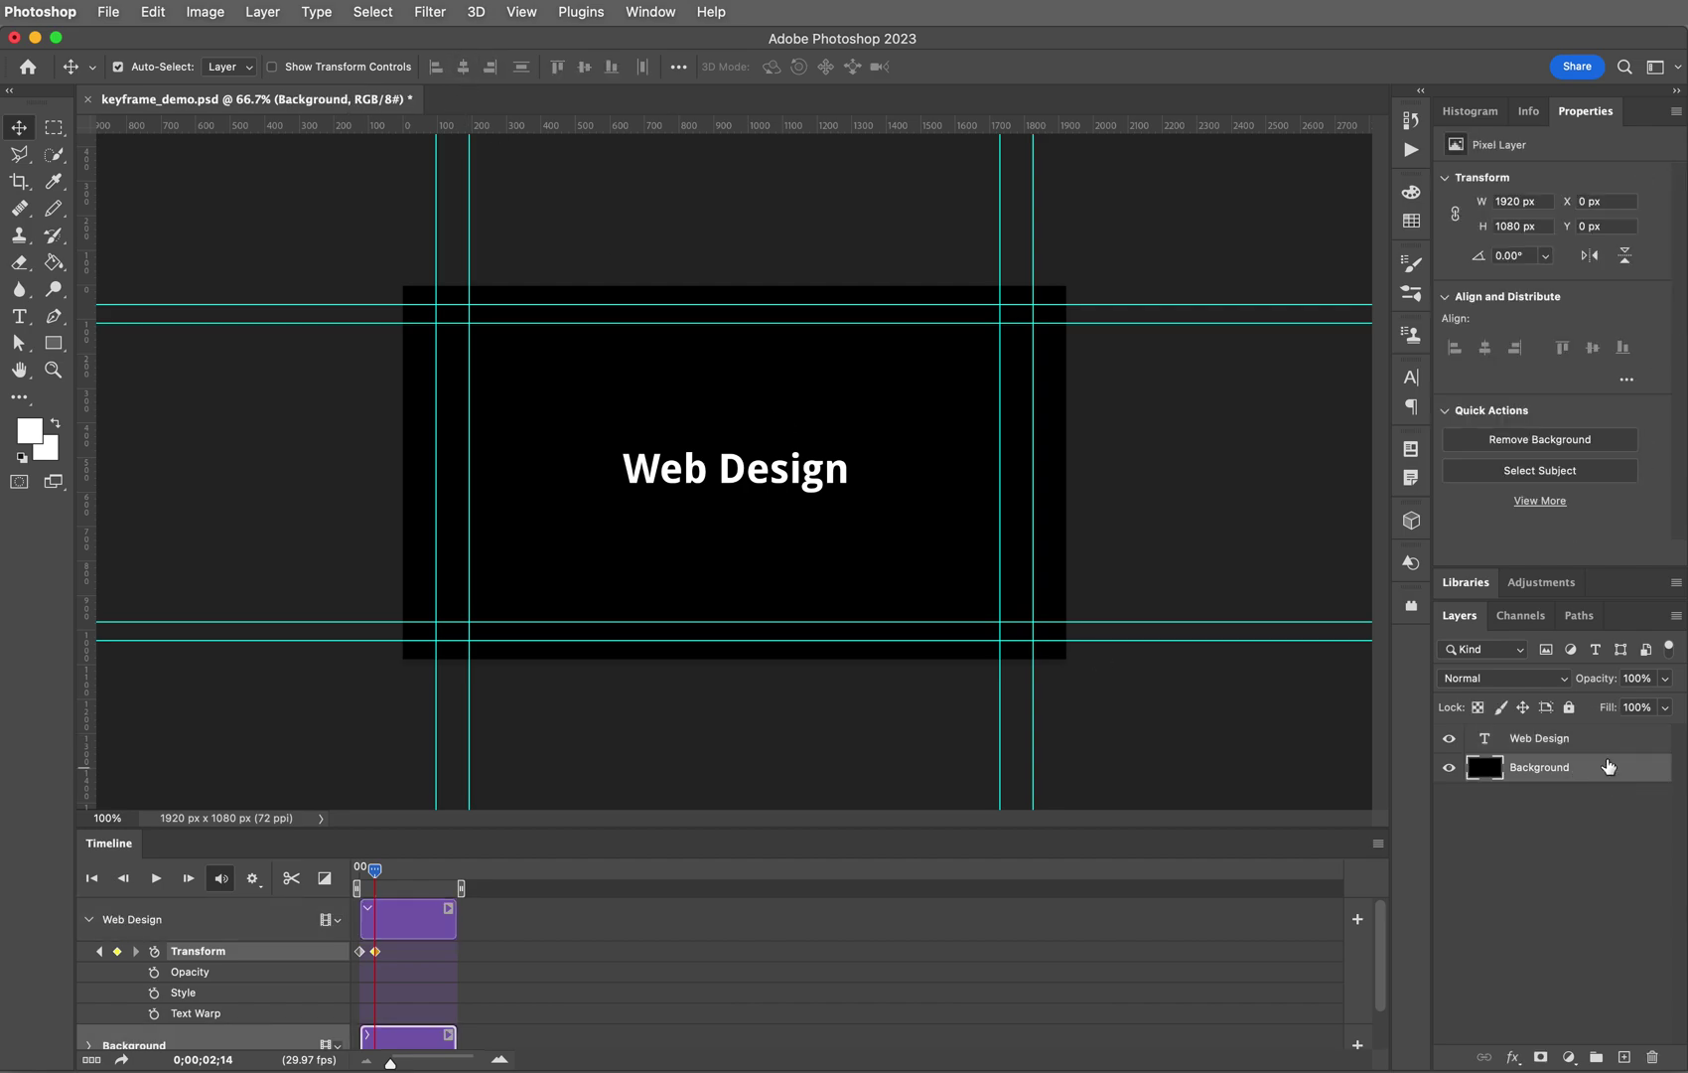
{"action": "left_click", "coordinate": [1570, 707]}
{"action": "left_click", "coordinate": [1598, 741]}
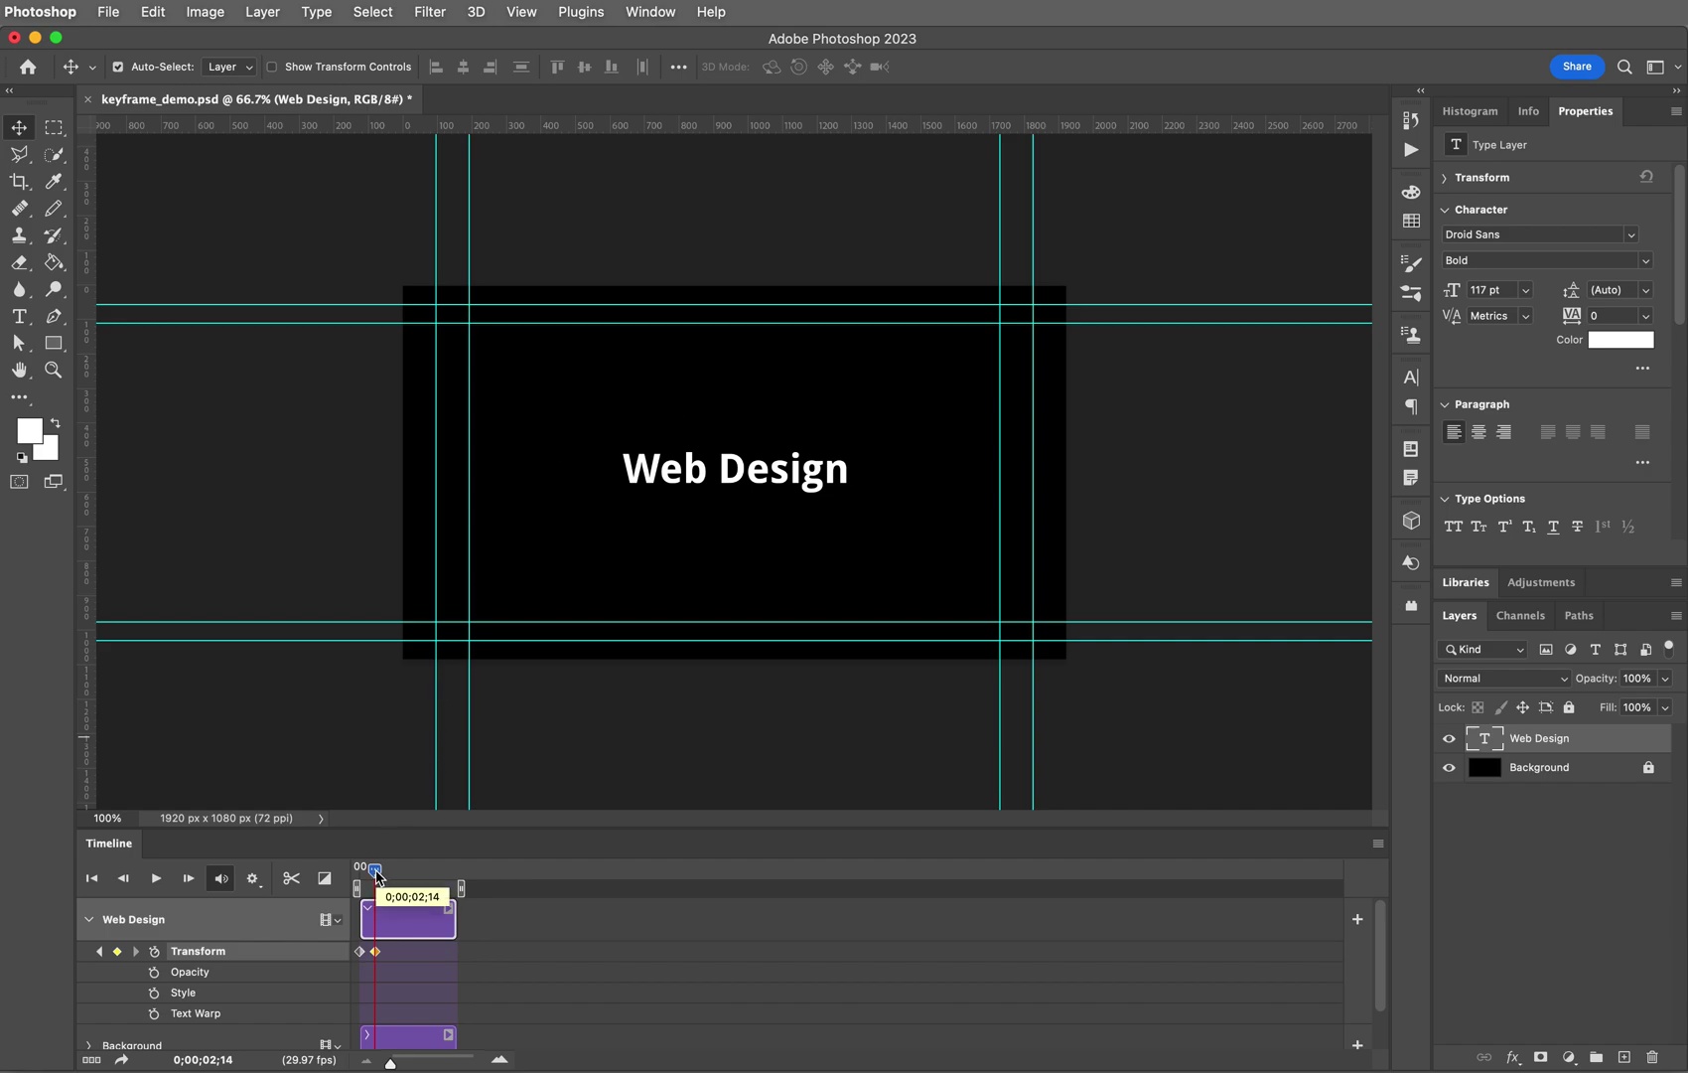
Step: Play the Web Design text animation twice from the start and return the playhead to the first frame
{"action": "left_click_drag", "start_coordinate": [375, 872], "coordinate": [258, 862]}
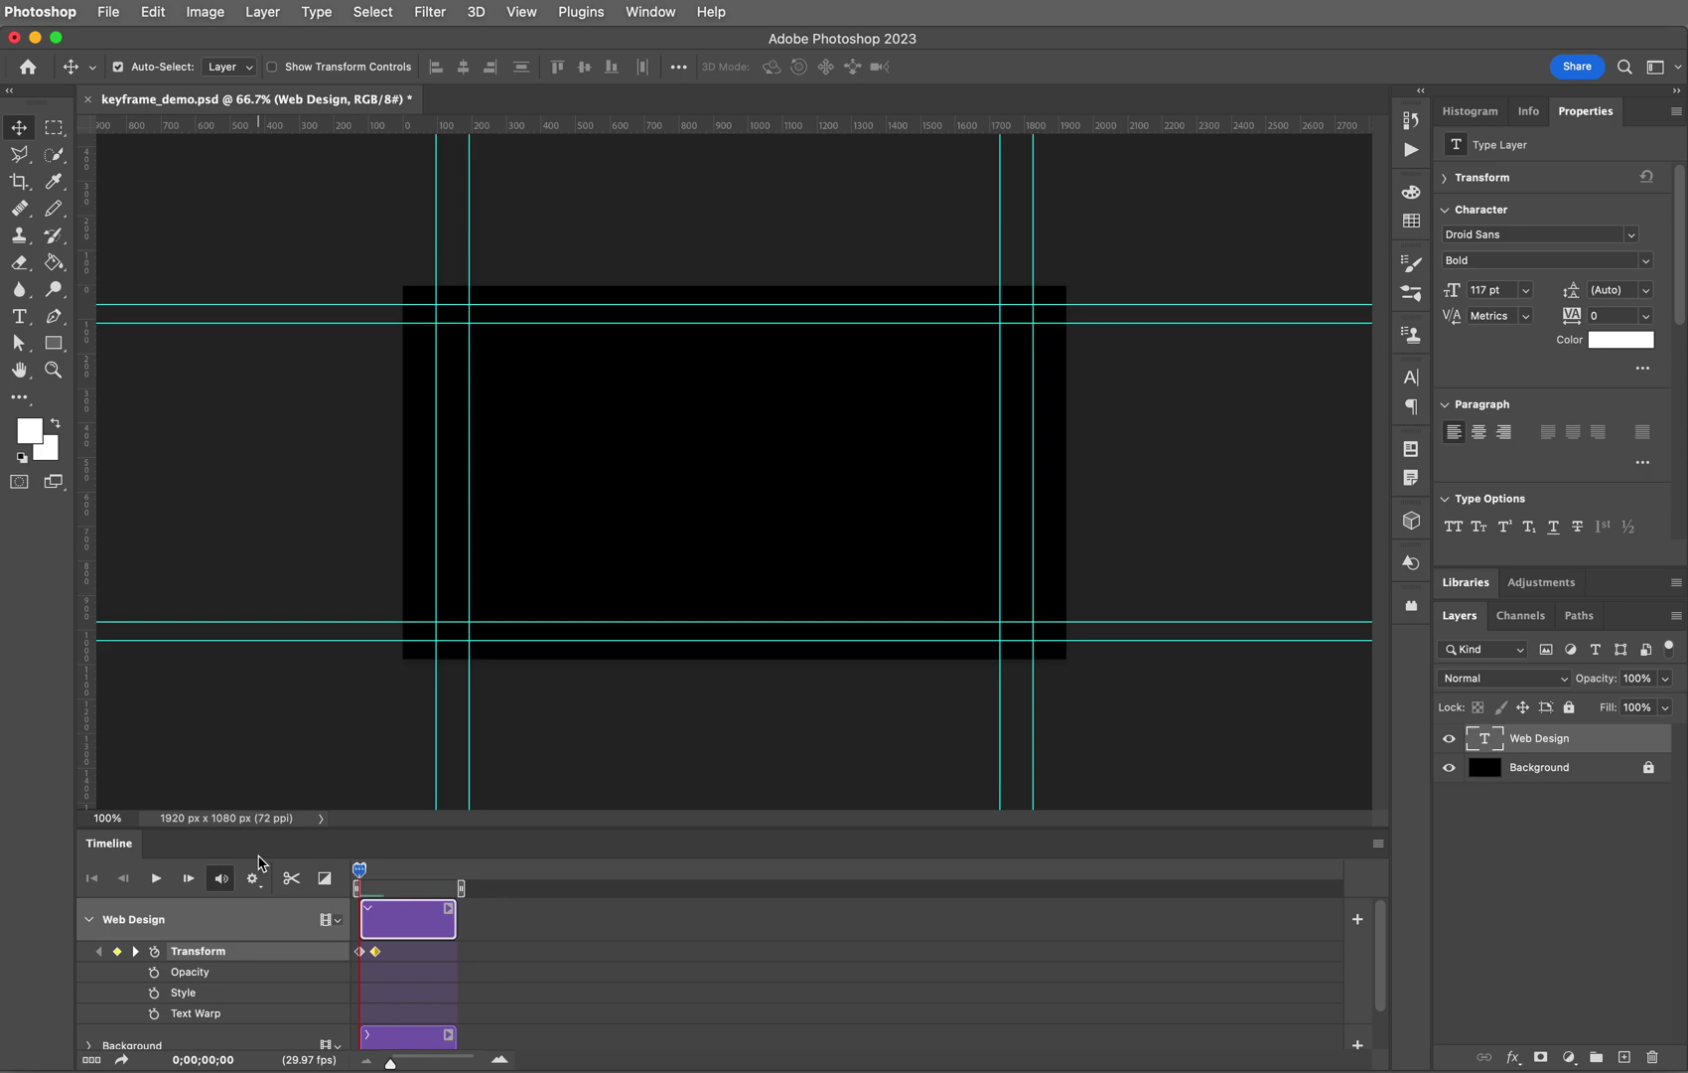
{"action": "key", "text": "space"}
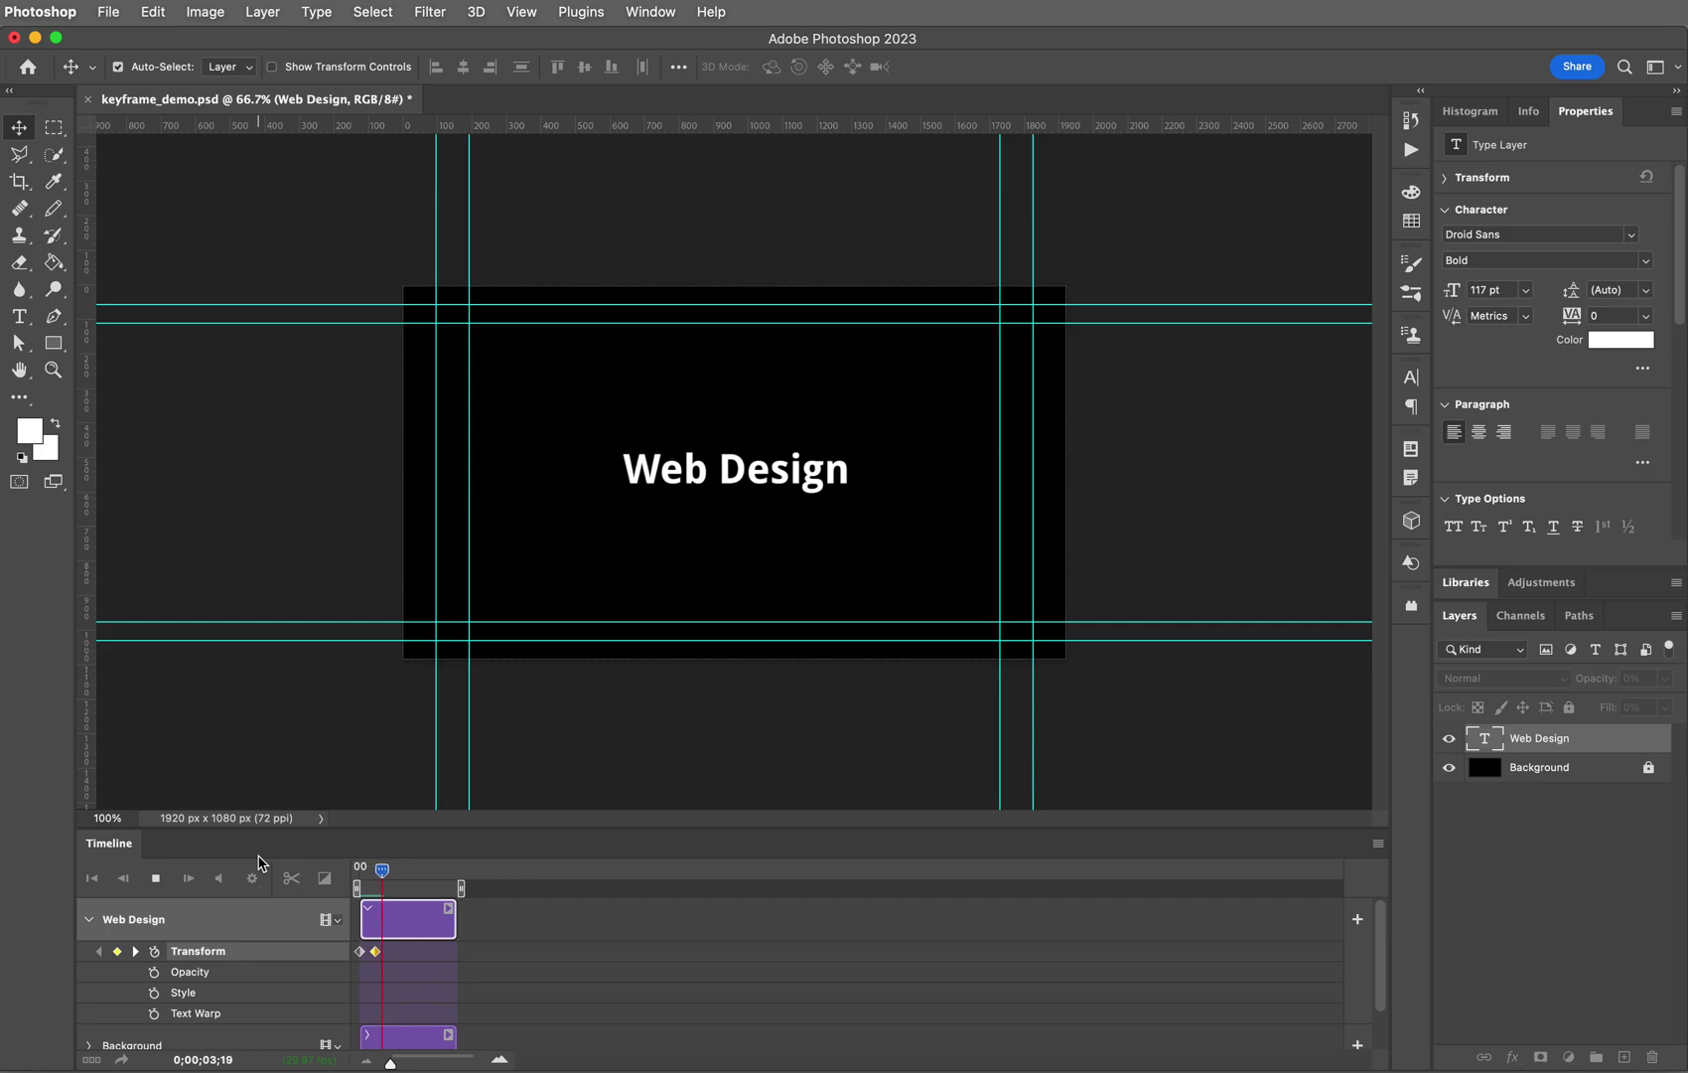
{"action": "key", "text": "space"}
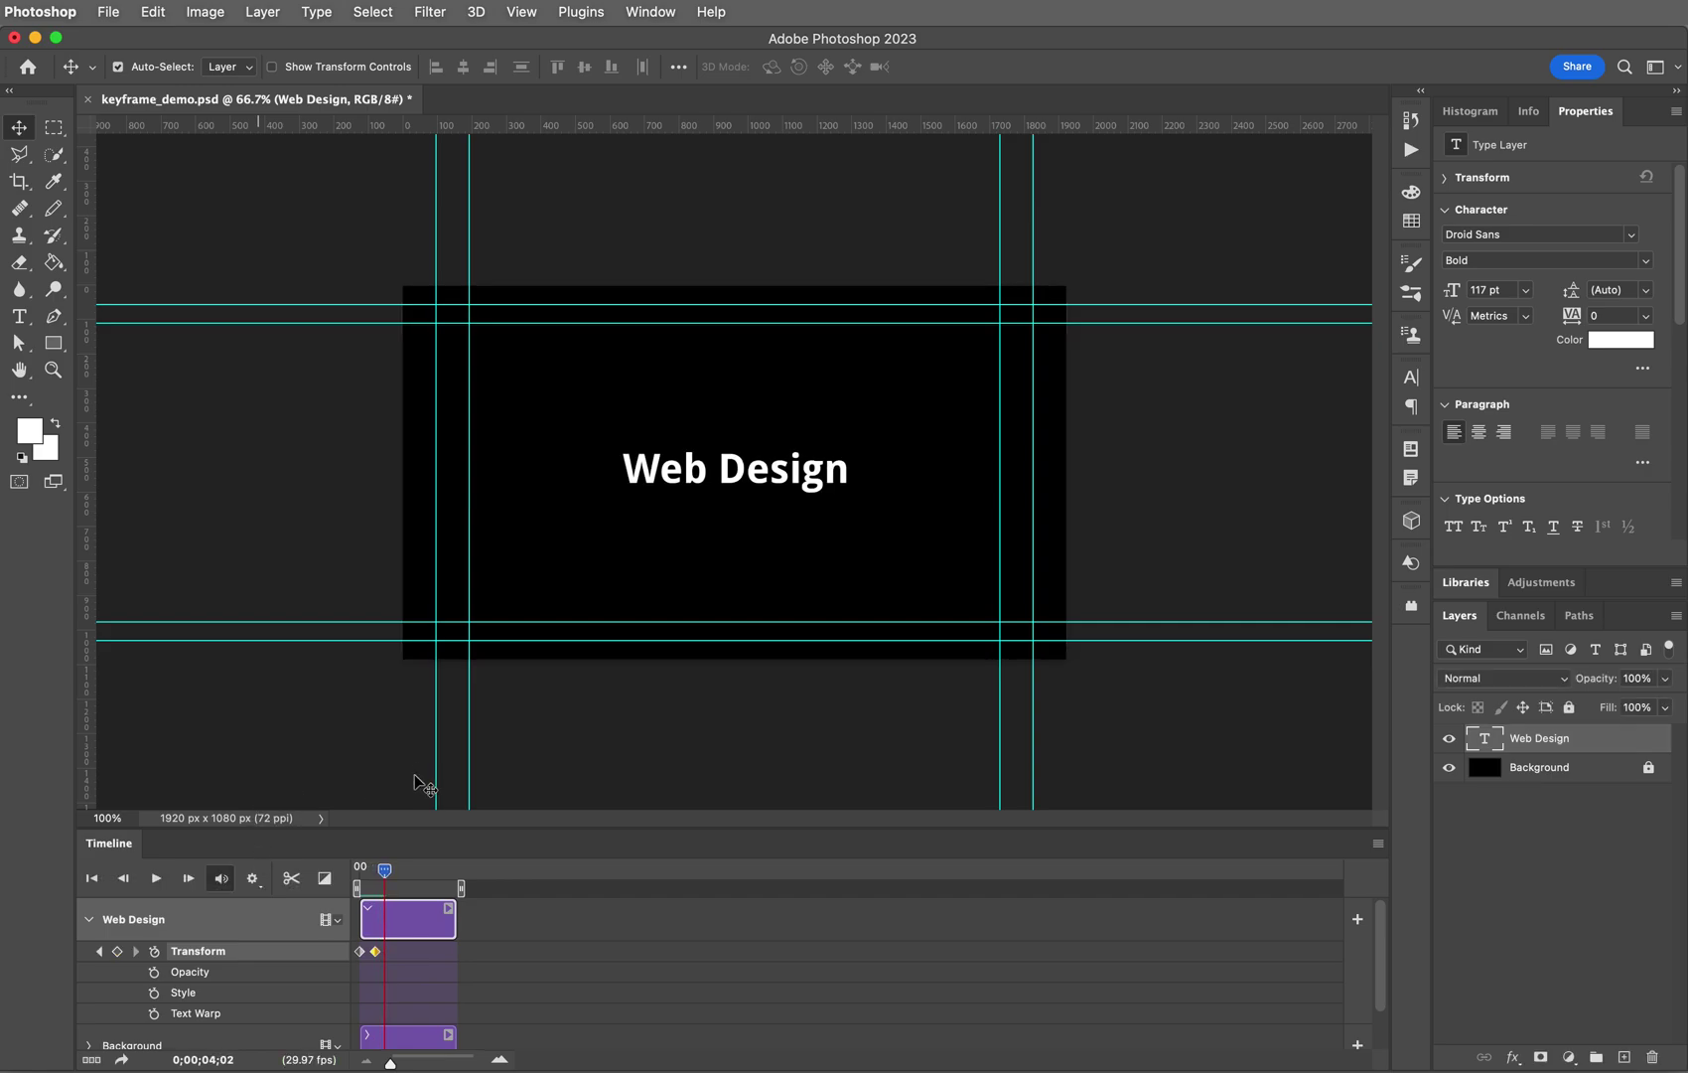
{"action": "left_click_drag", "start_coordinate": [385, 870], "coordinate": [359, 870]}
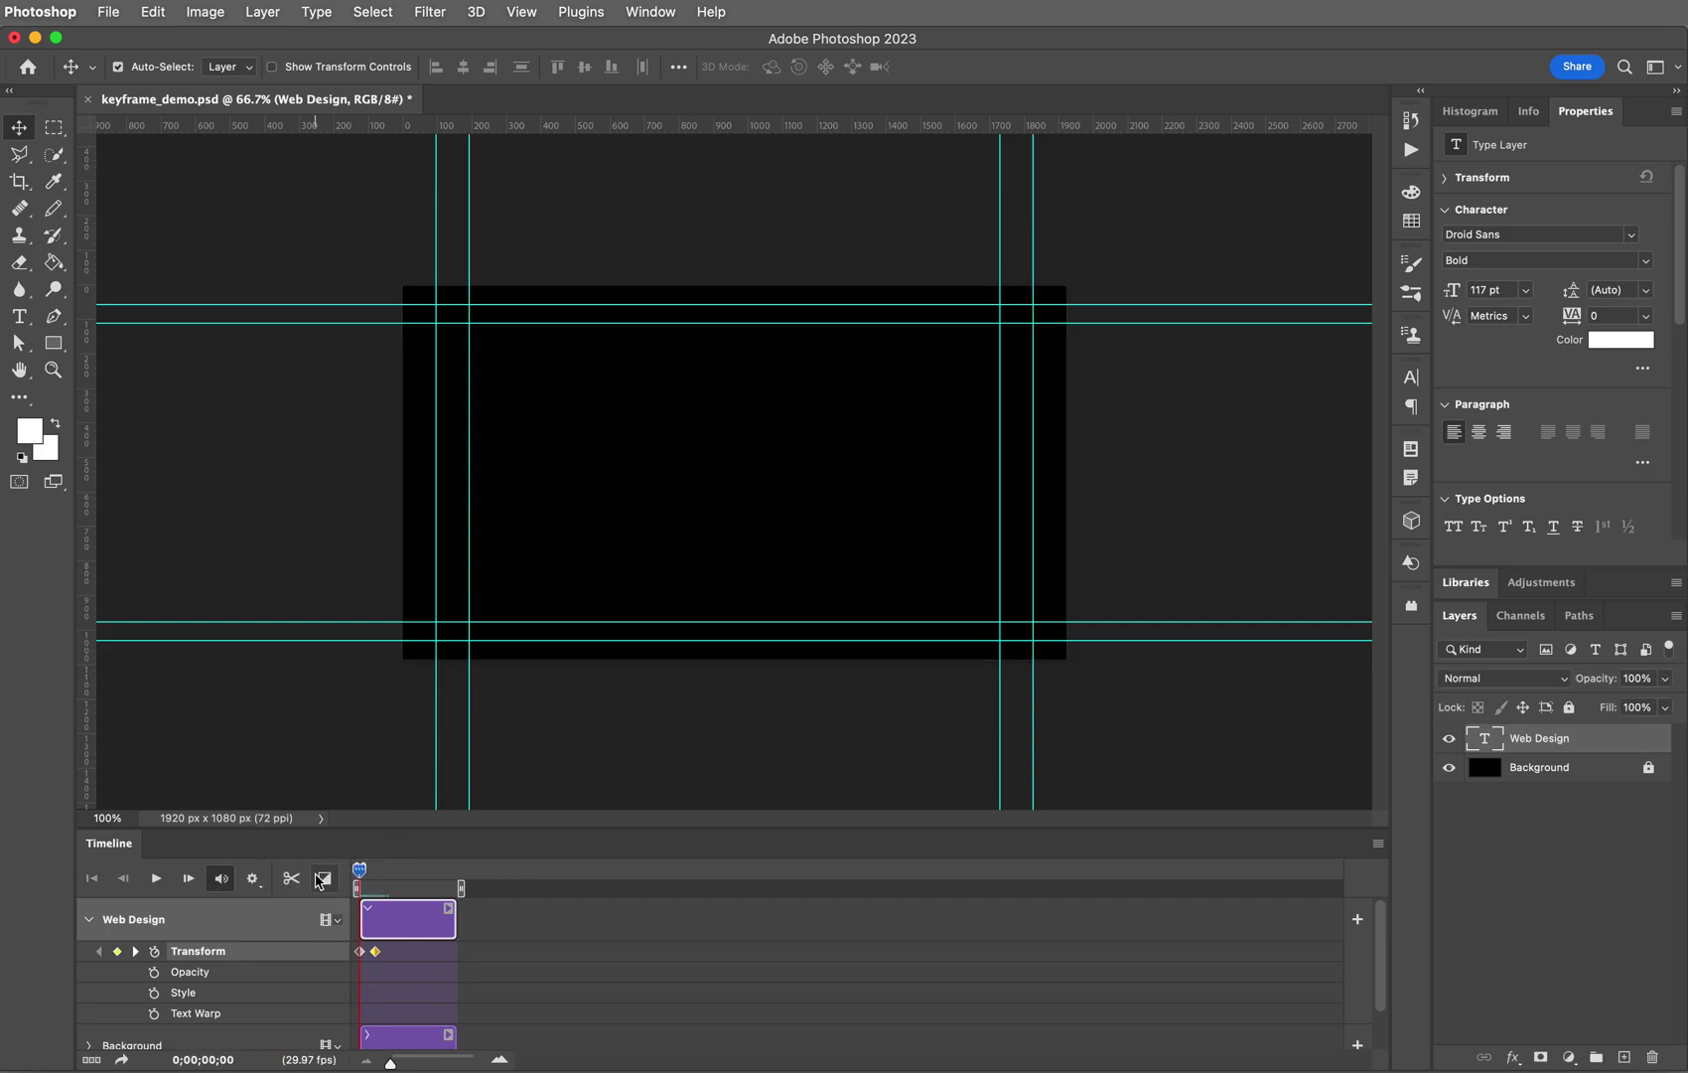
{"action": "key", "text": "space"}
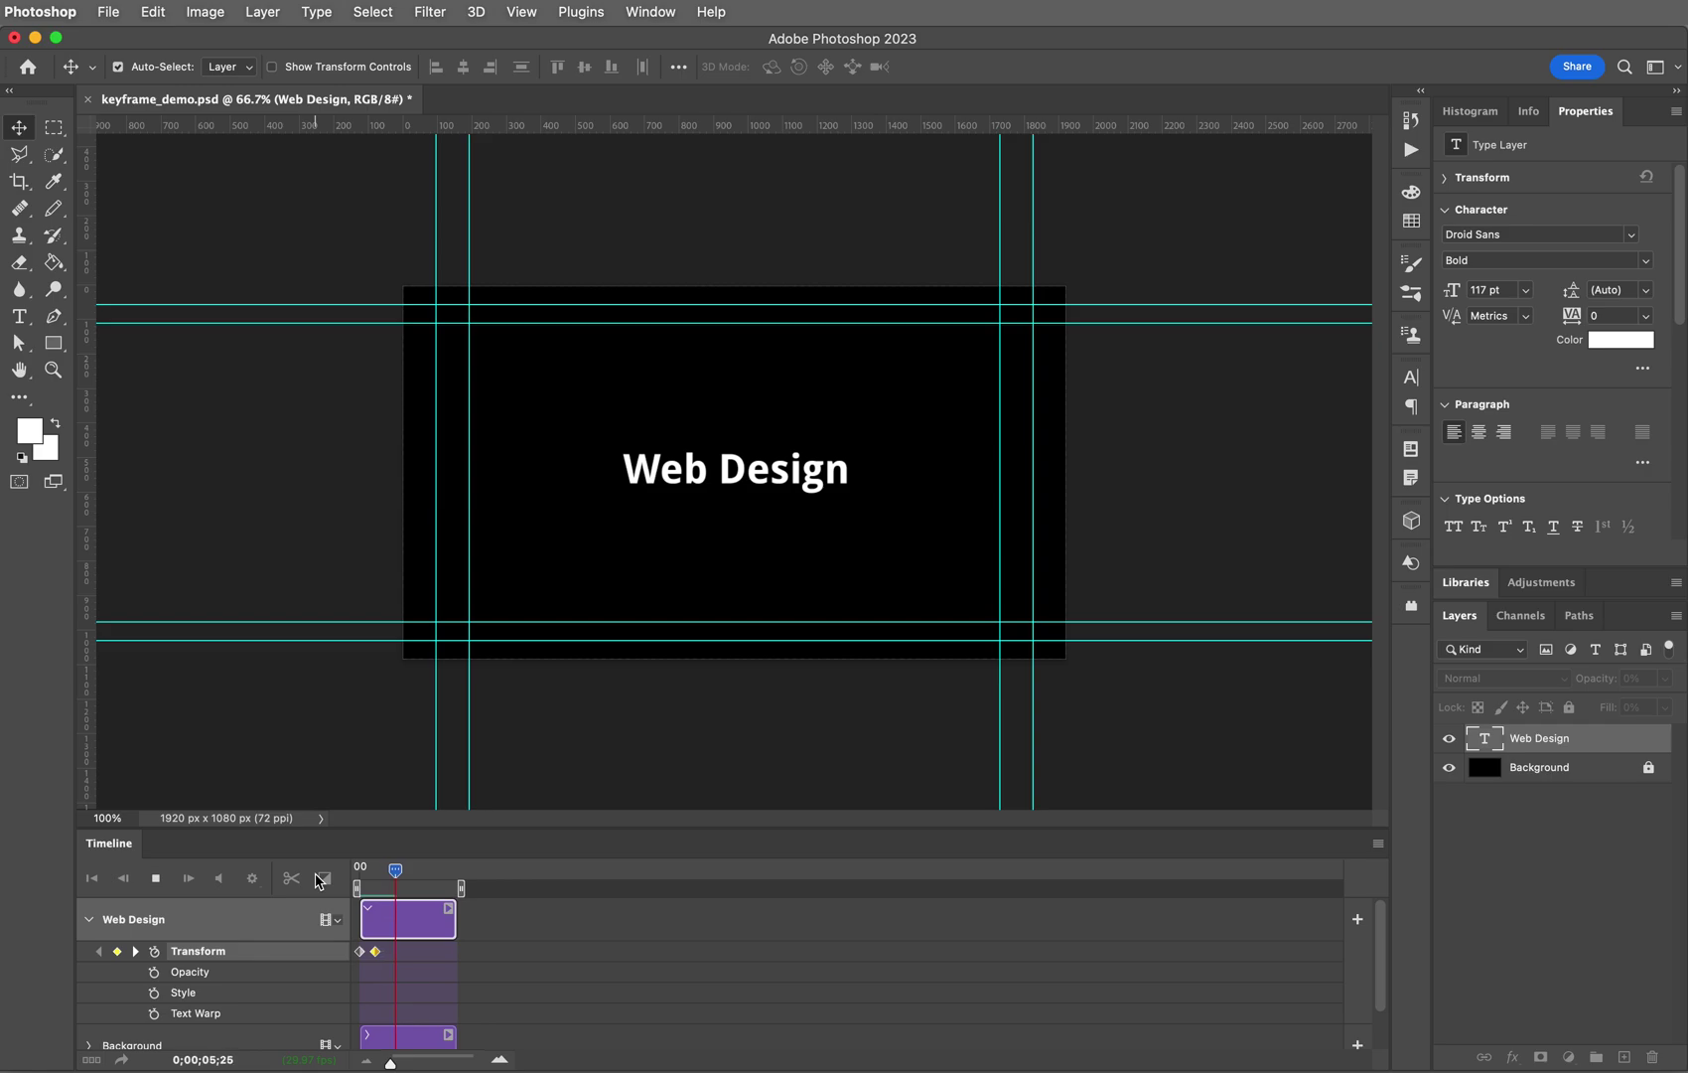
{"action": "left_click_drag", "start_coordinate": [402, 869], "coordinate": [338, 880]}
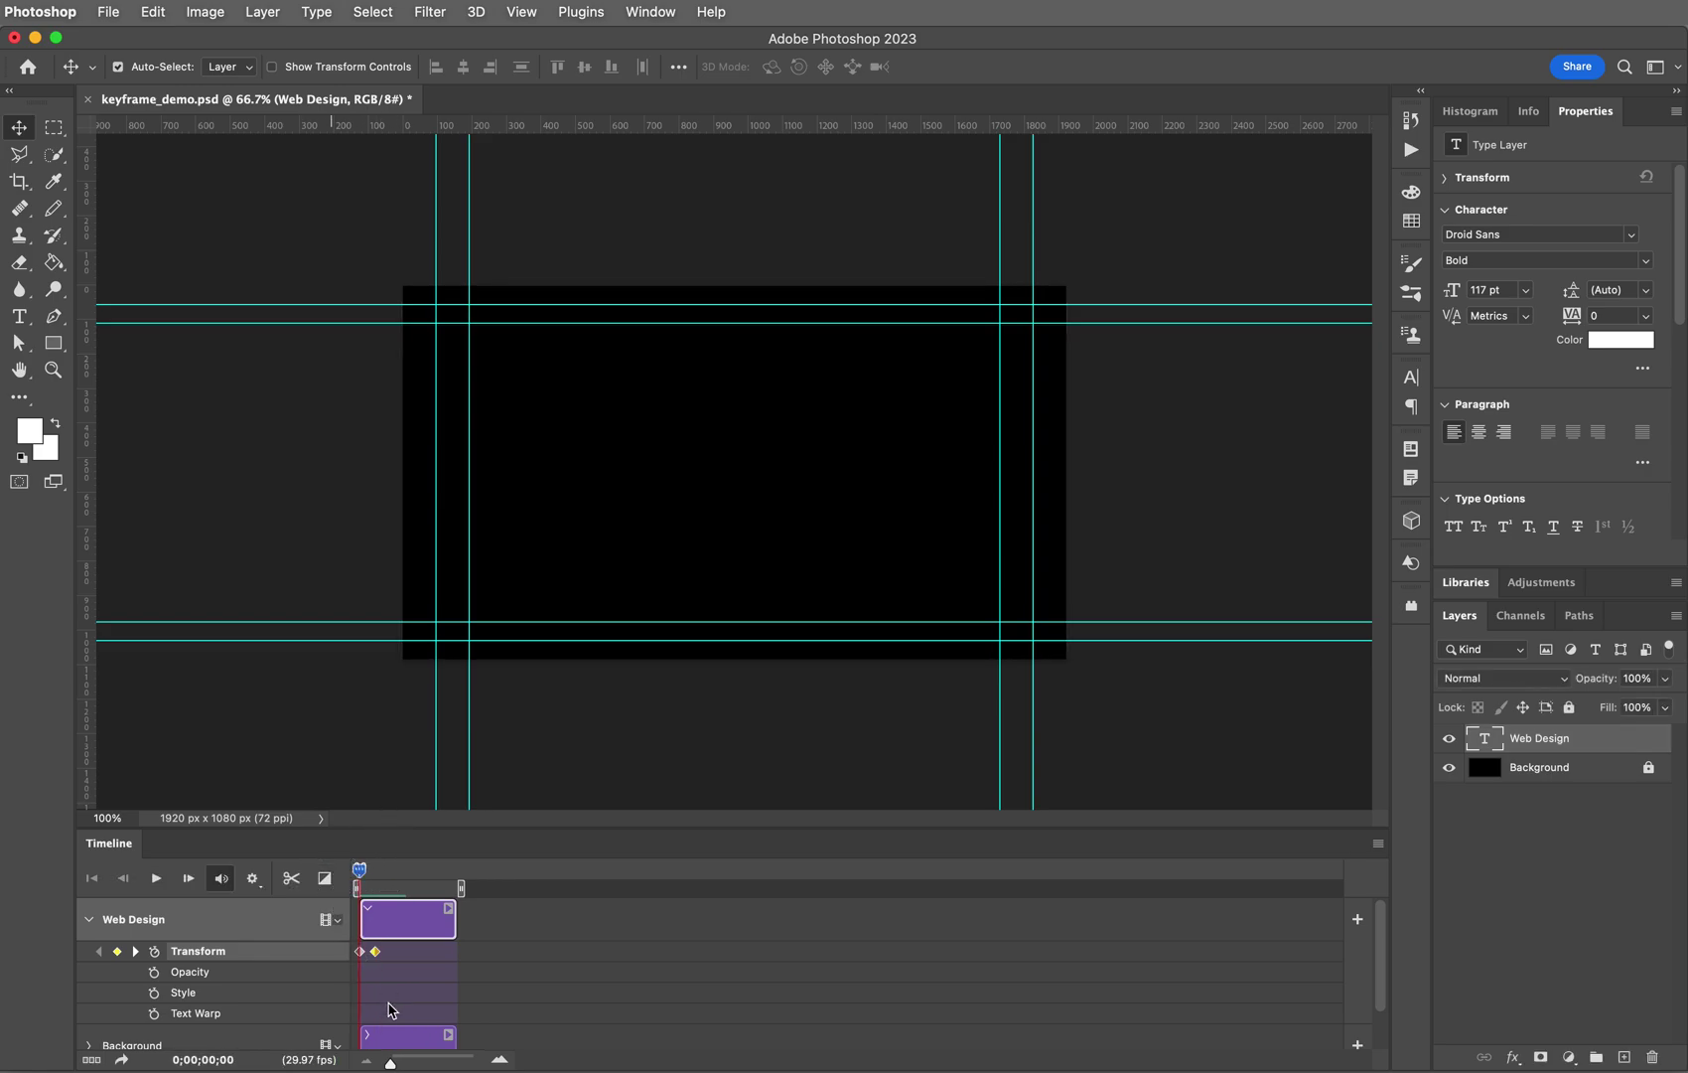
Step: Try moving the second Transform keyframe to the start of the timeline and undo the move
{"action": "left_click", "coordinate": [375, 952]}
{"action": "left_click_drag", "start_coordinate": [373, 952], "coordinate": [360, 952]}
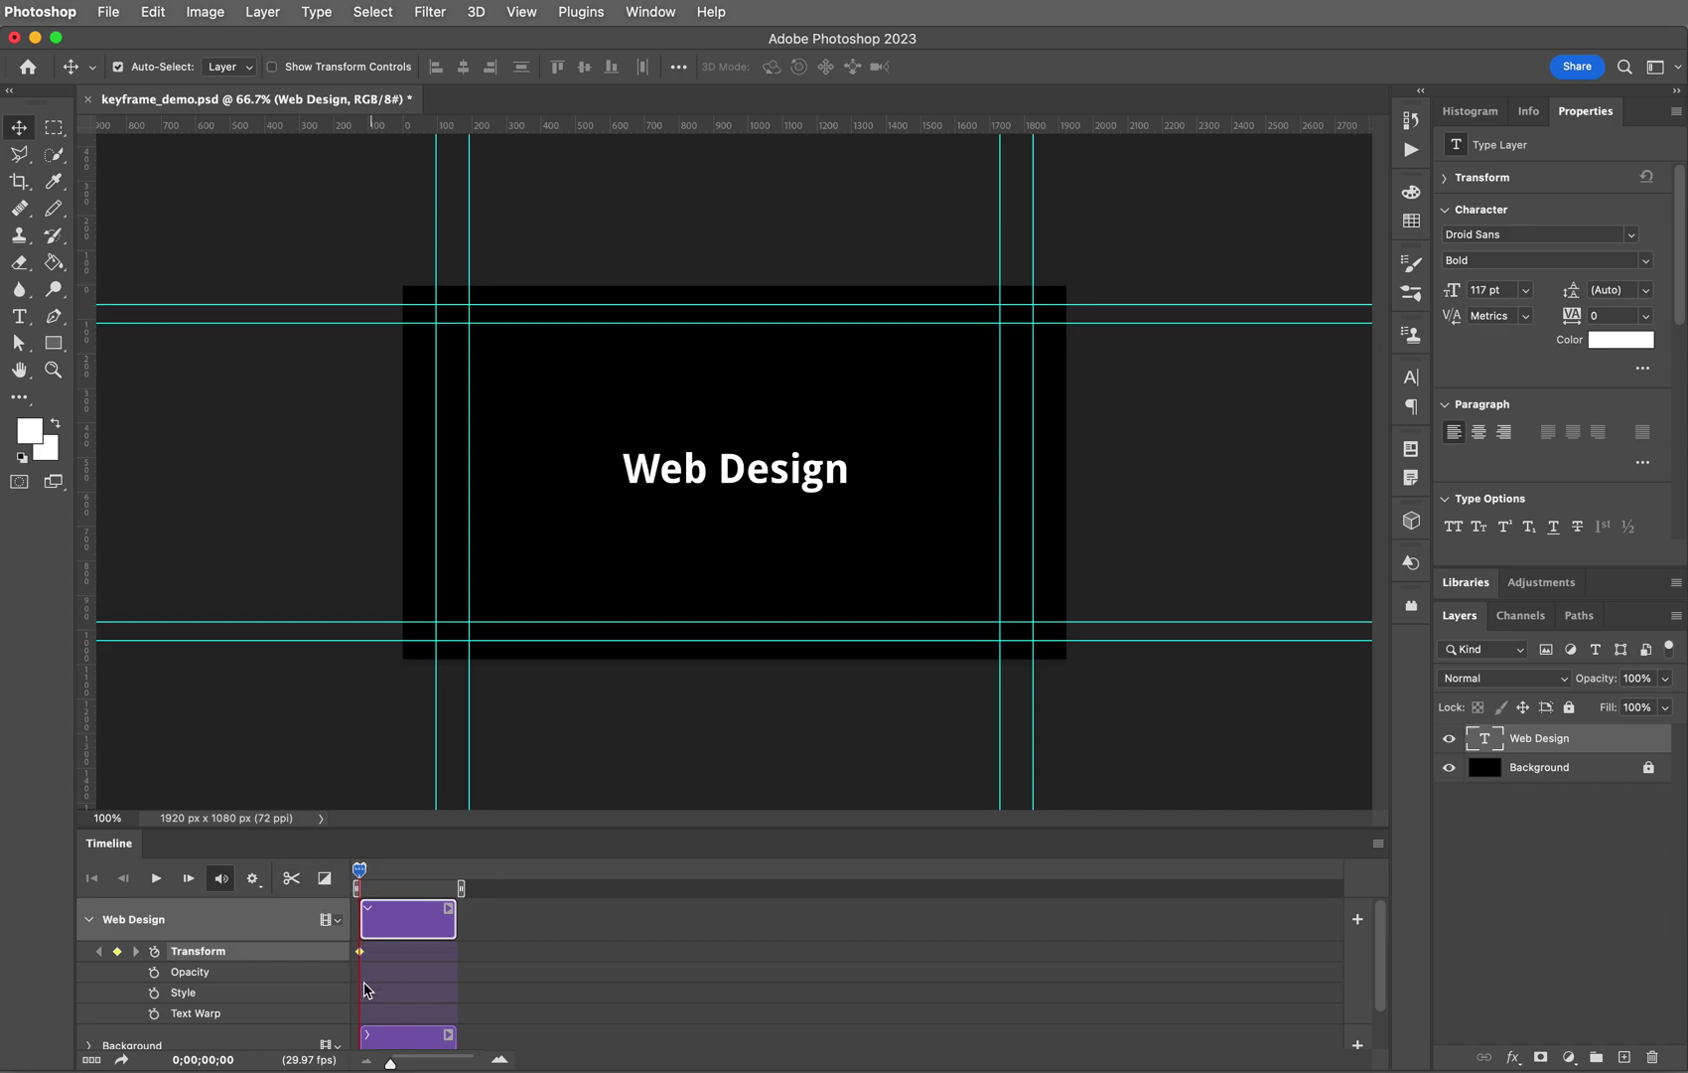
{"action": "key", "text": "super+z"}
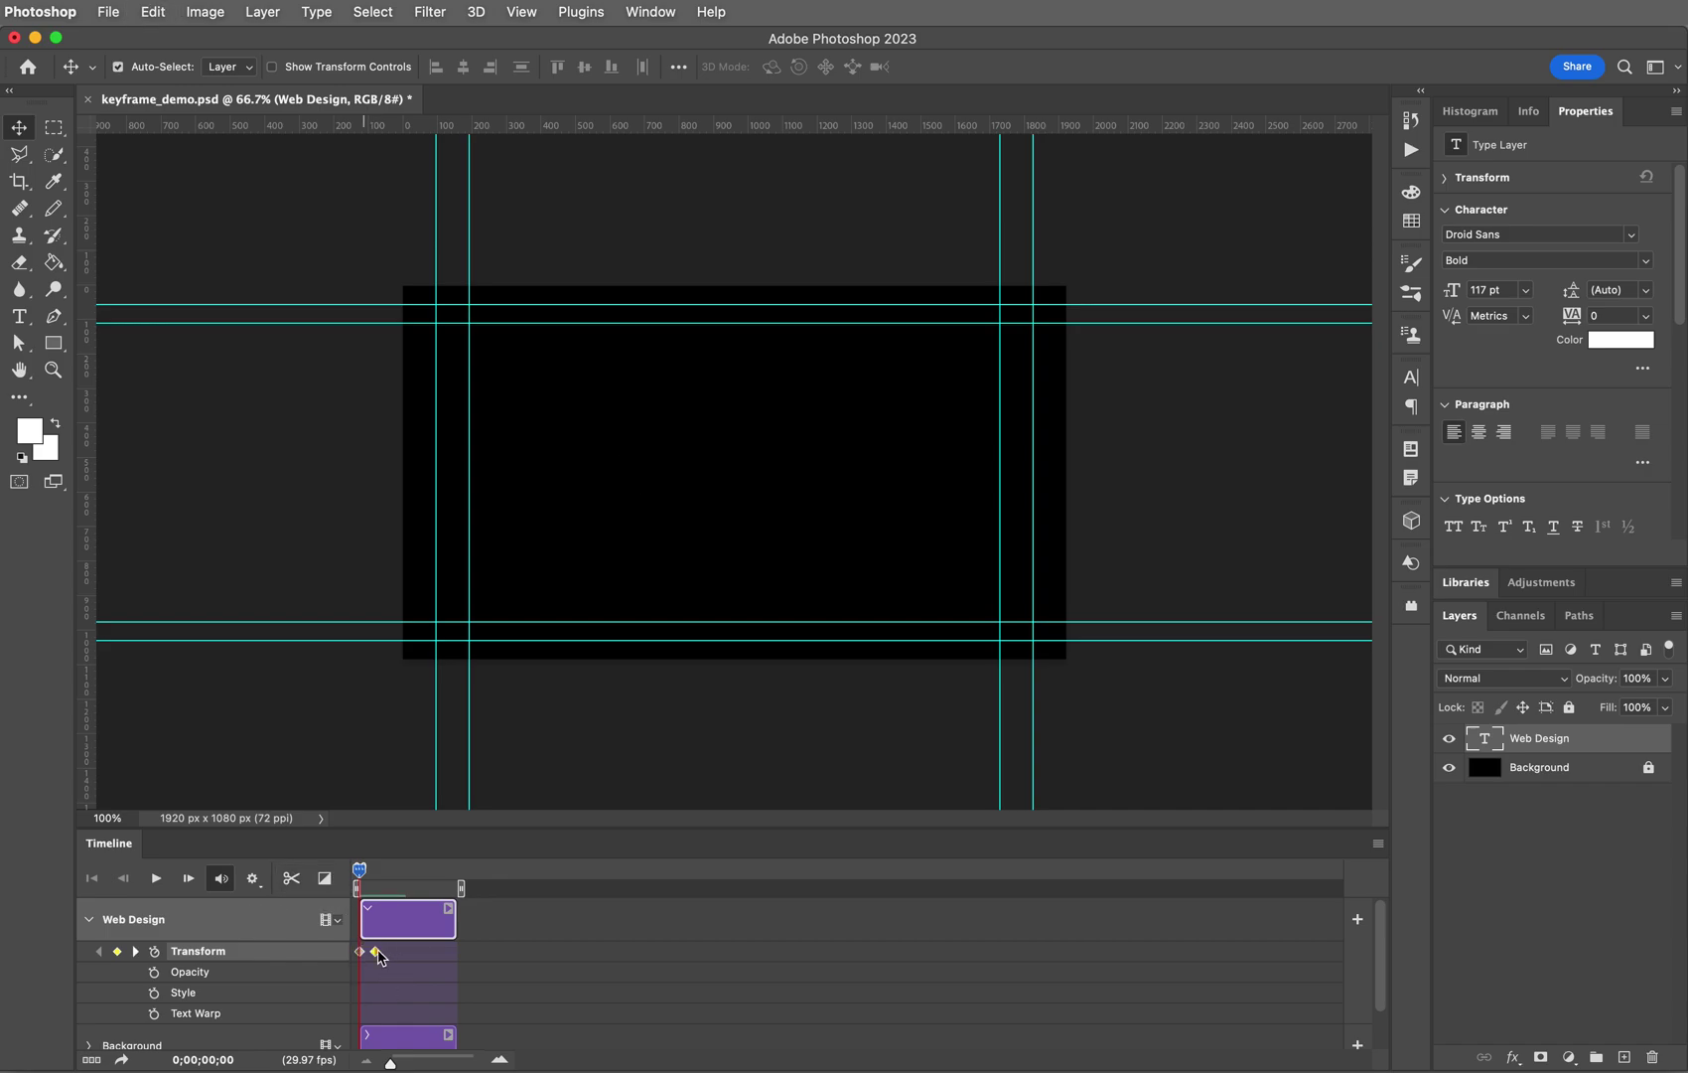
Step: Move the second Transform keyframe to about 1 second and preview the faster text animation
{"action": "left_click_drag", "start_coordinate": [389, 1063], "coordinate": [404, 1063]}
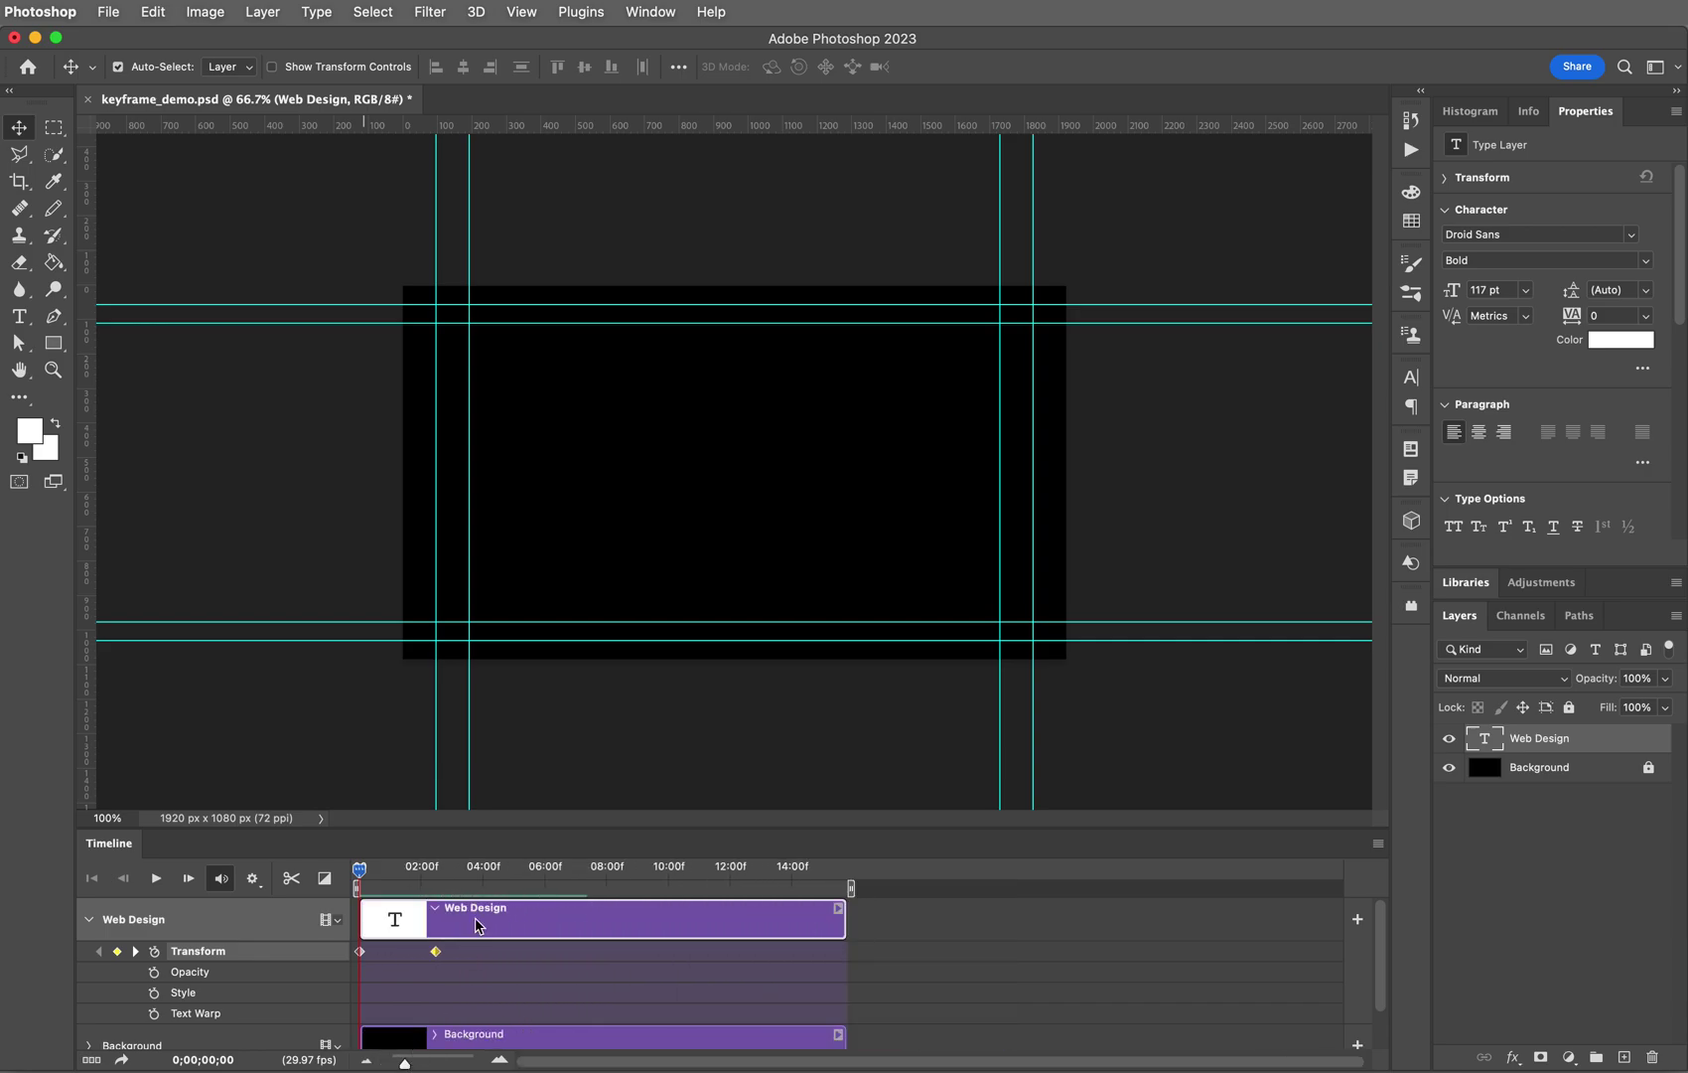
{"action": "left_click_drag", "start_coordinate": [437, 954], "coordinate": [390, 955]}
{"action": "key", "text": "space"}
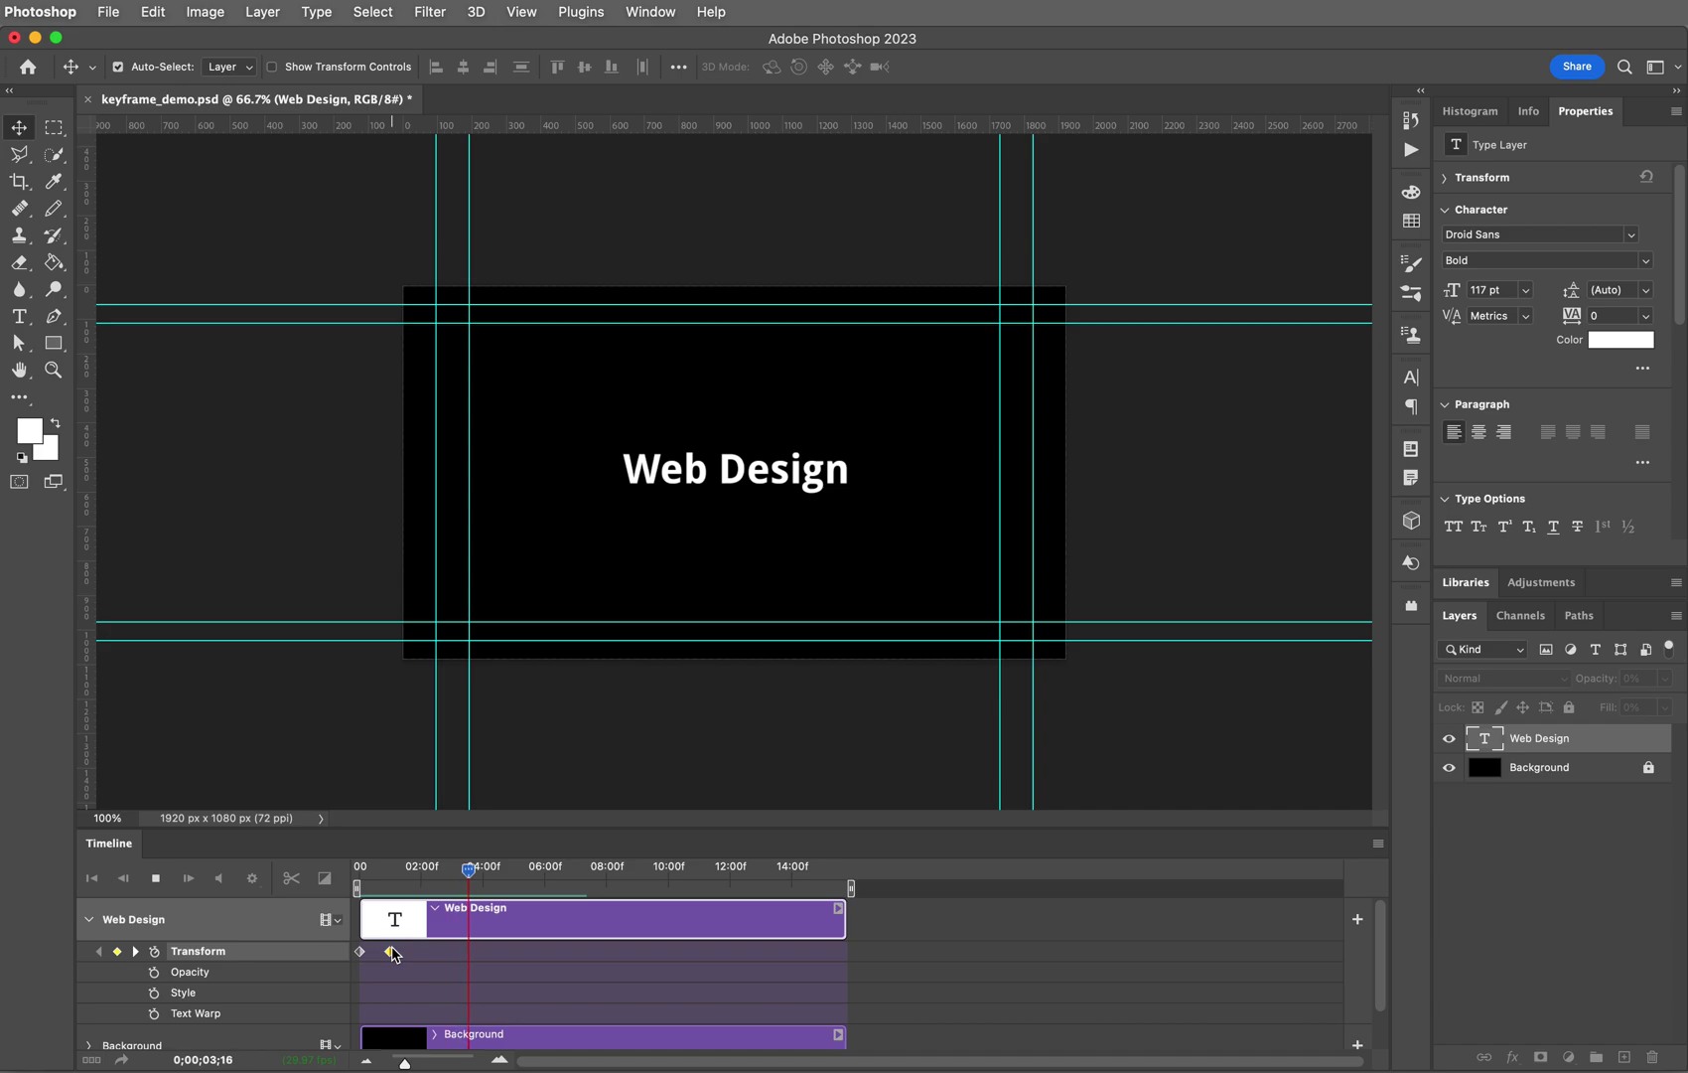
{"action": "key", "text": "space"}
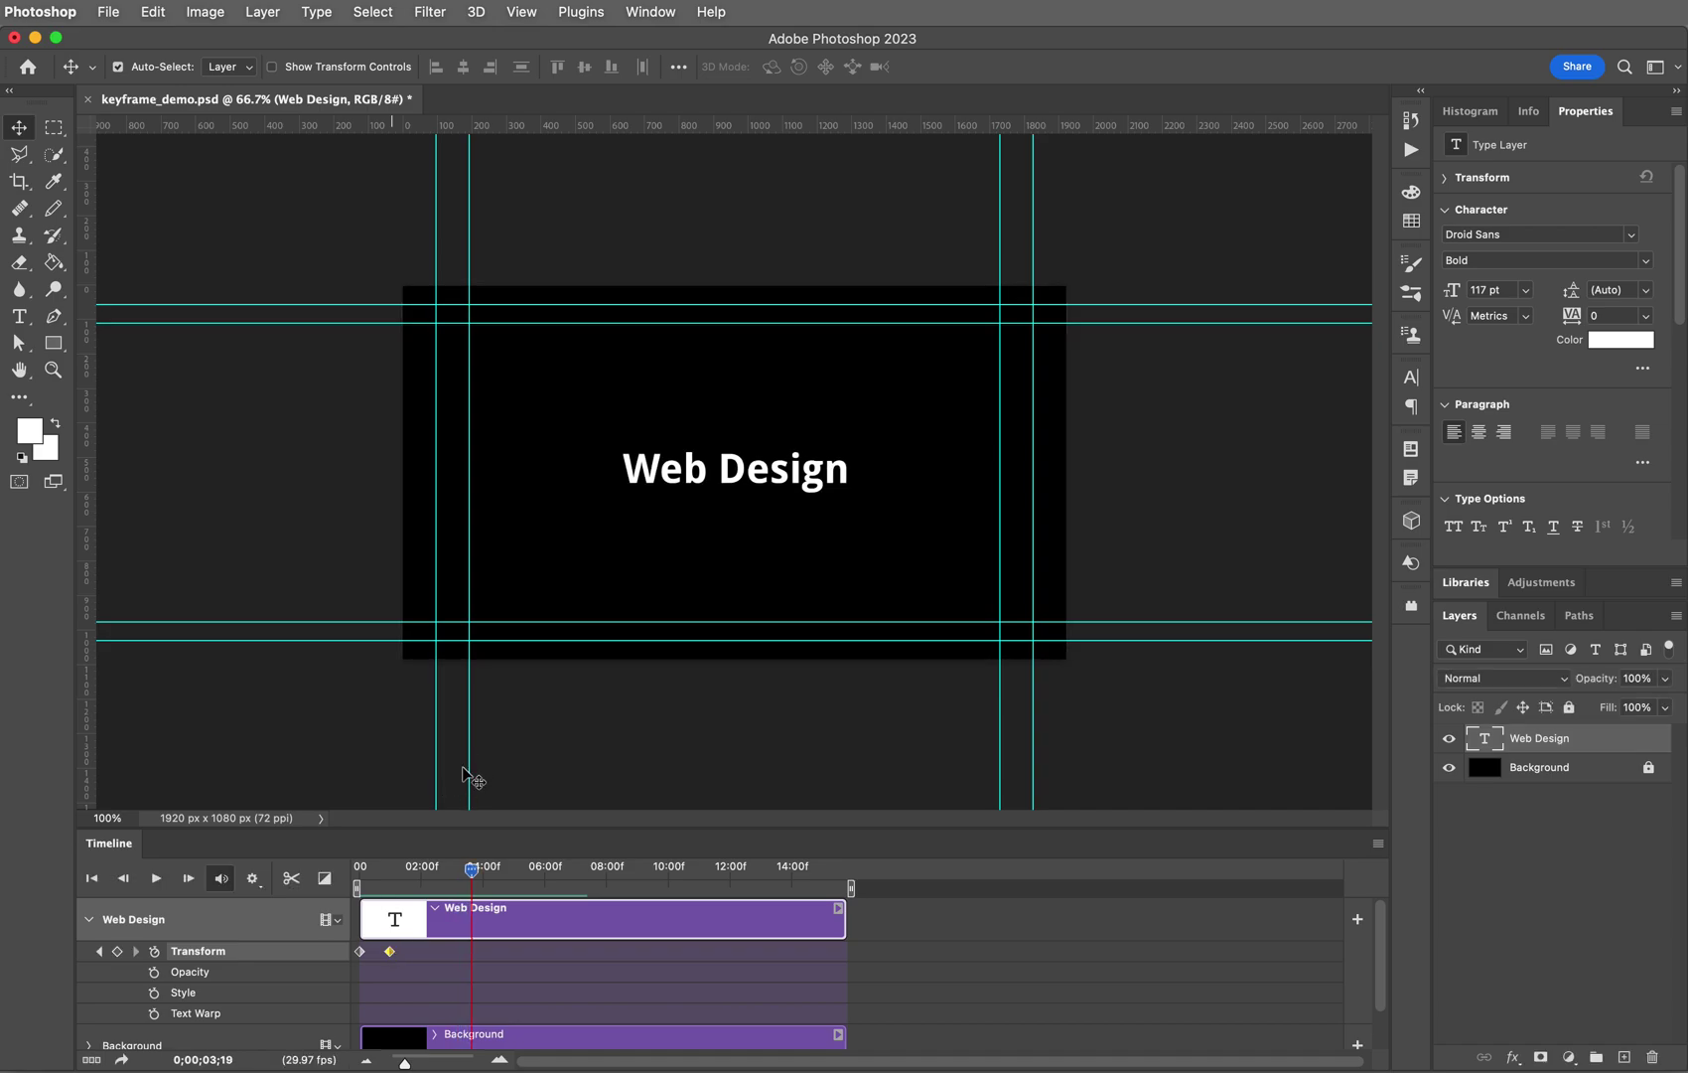
Step: Add a third Transform keyframe to the Web Design clip at 0;00;01;29
{"action": "left_click_drag", "start_coordinate": [472, 869], "coordinate": [392, 870]}
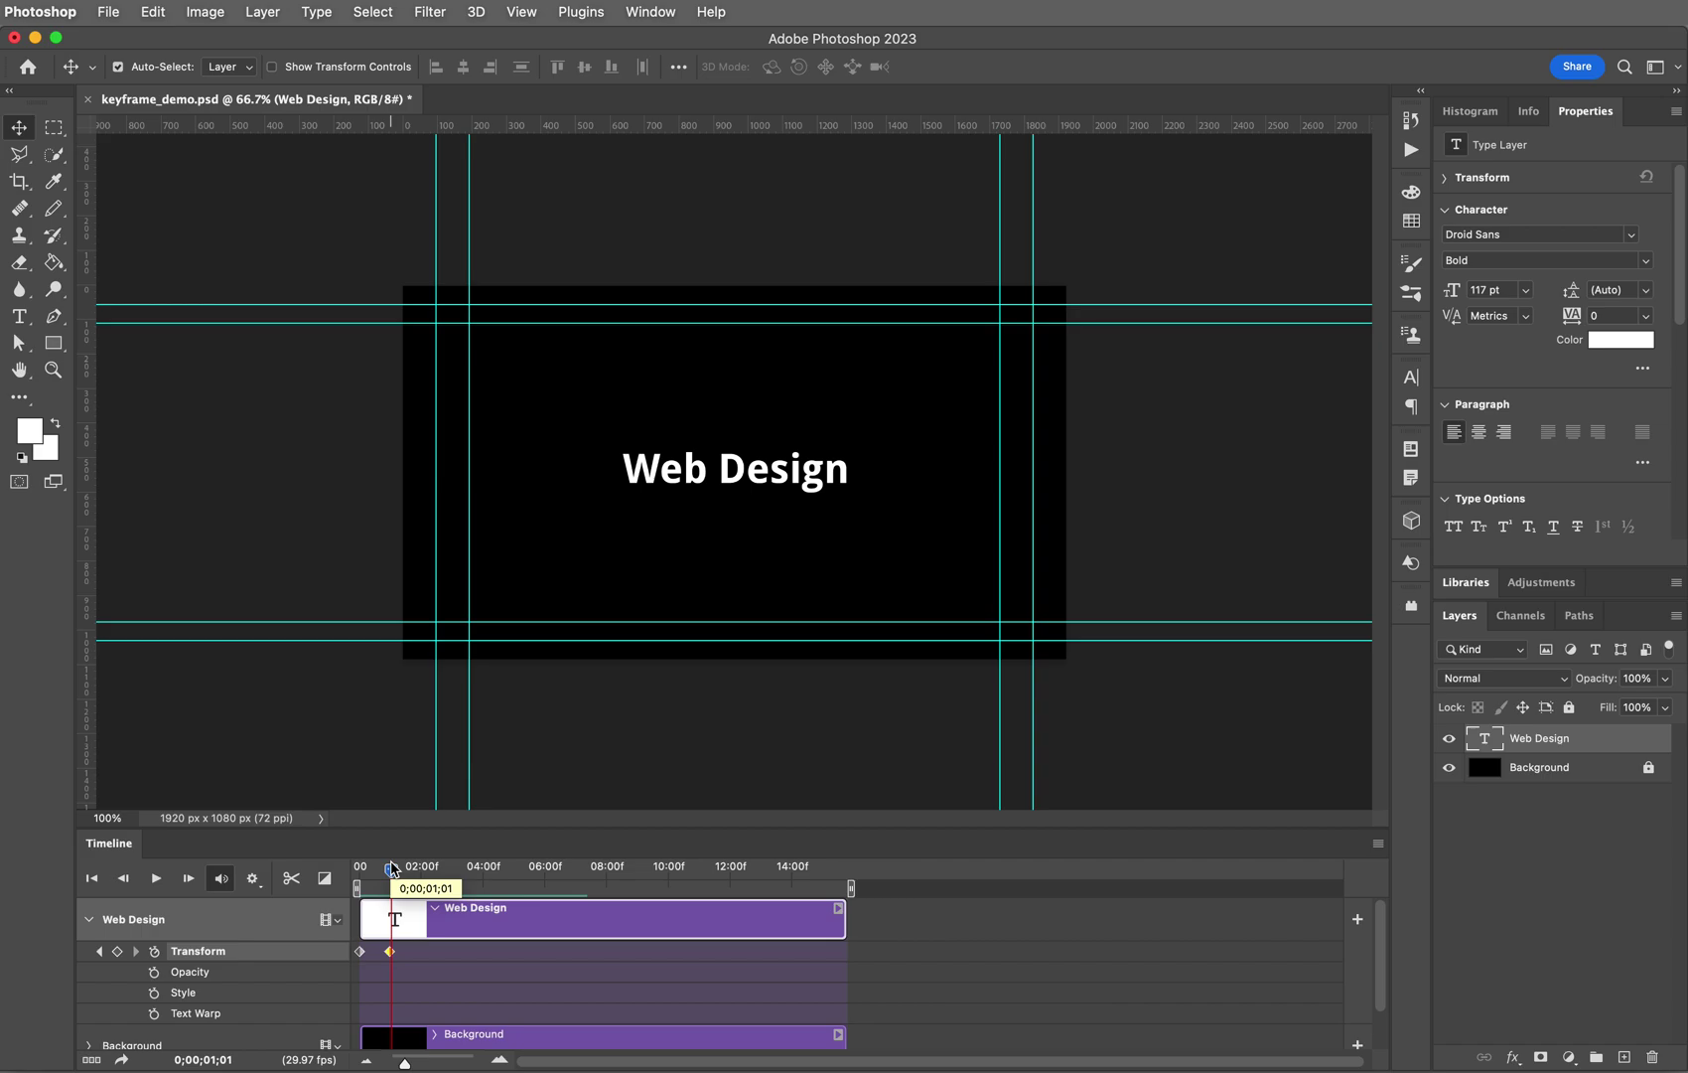
{"action": "left_click", "coordinate": [393, 872]}
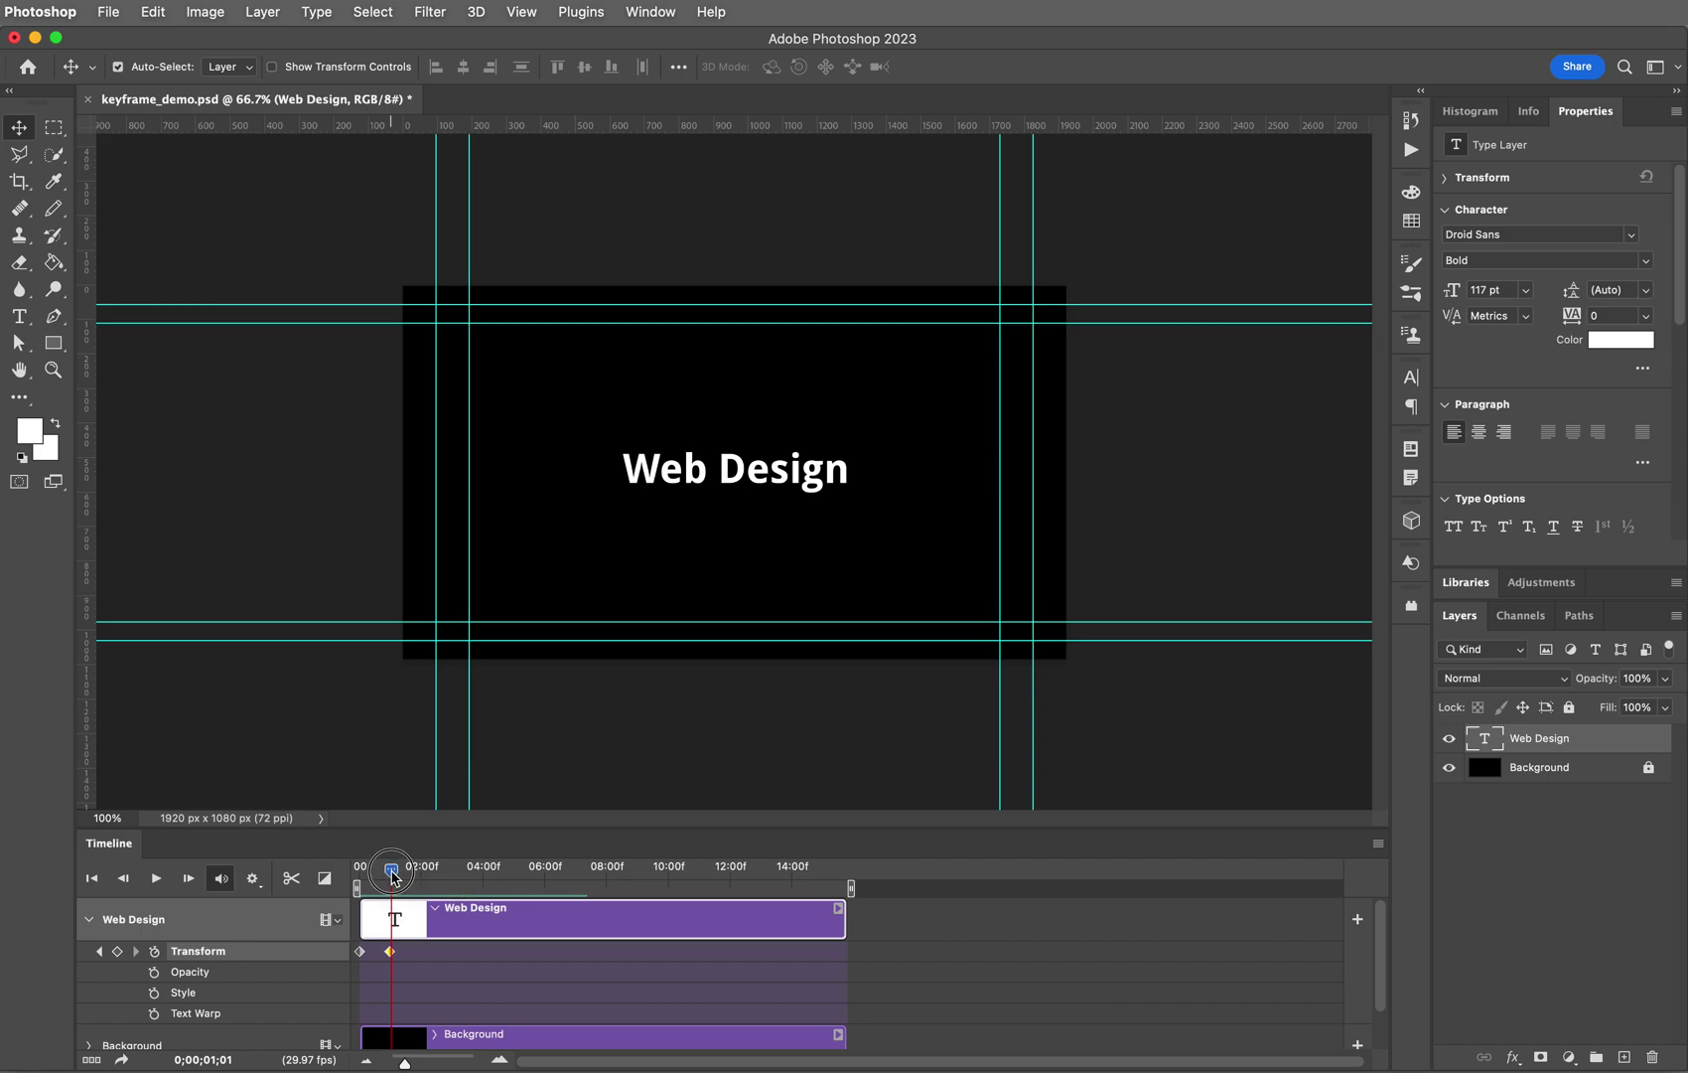
{"action": "left_click_drag", "start_coordinate": [392, 874], "coordinate": [420, 876]}
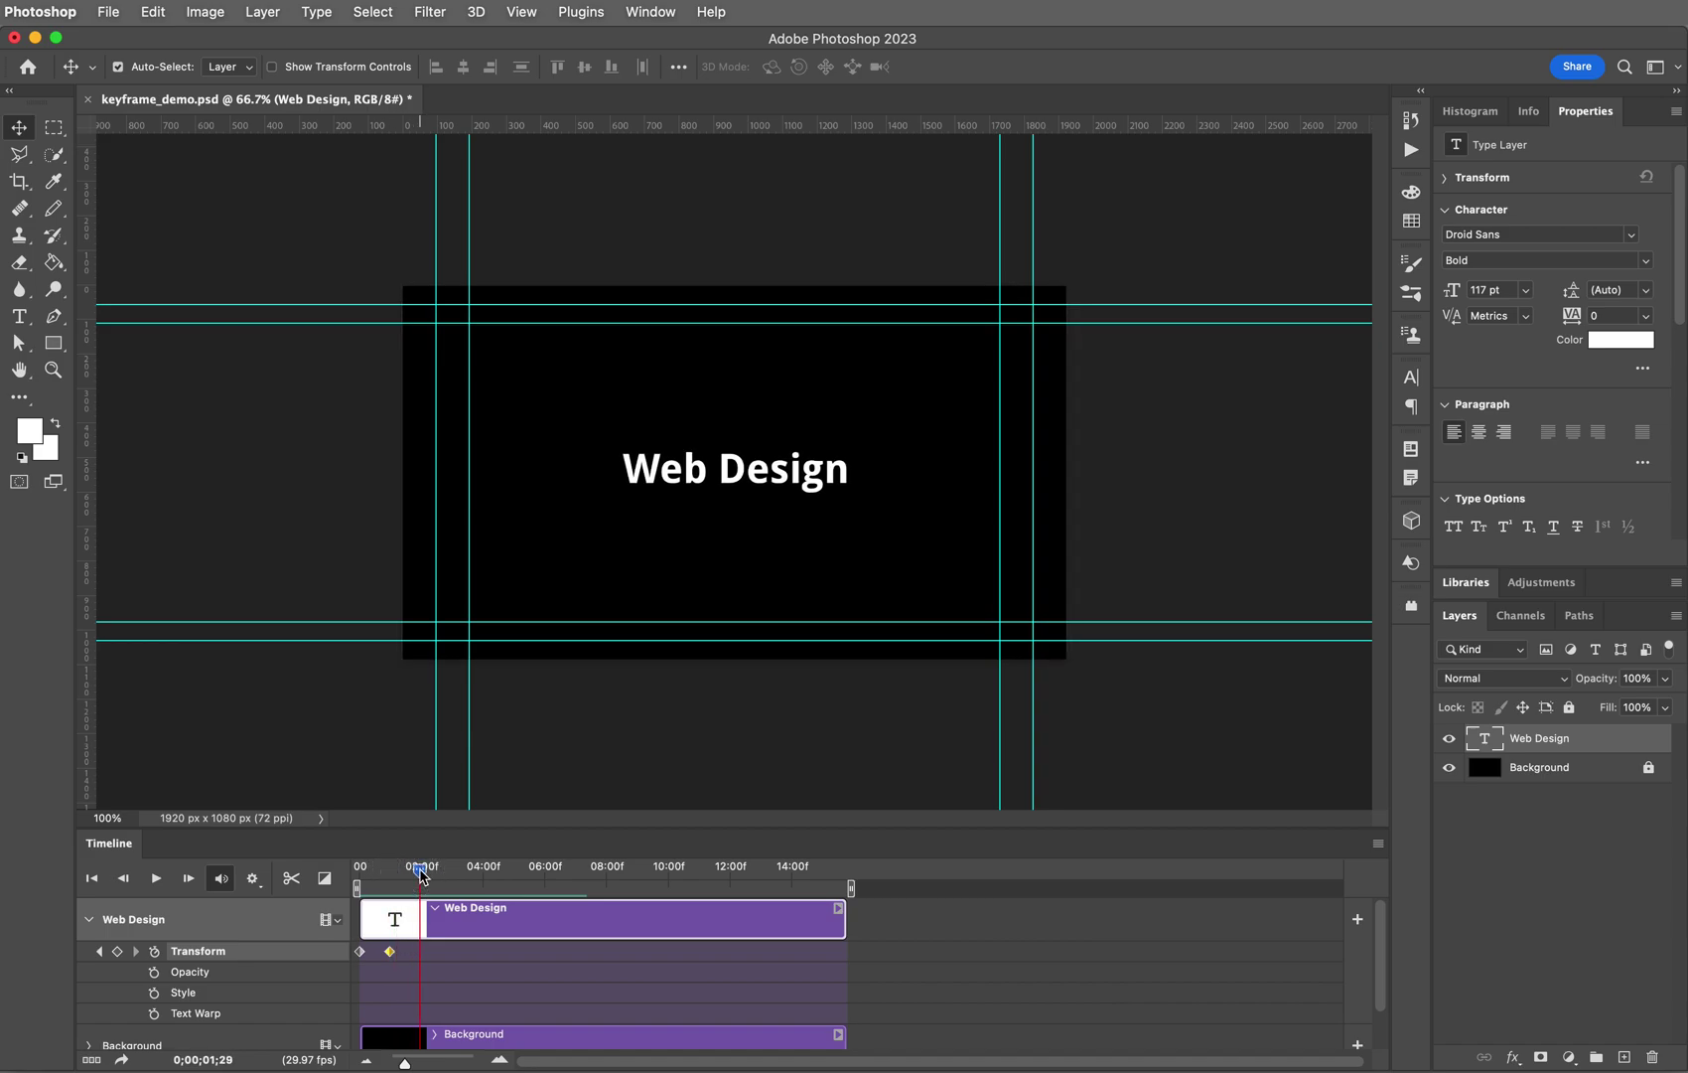
{"action": "left_click", "coordinate": [117, 953]}
Step: Rotate the Web Design text 180° at the third Transform keyframe and preview the animation from the start
{"action": "left_click", "coordinate": [151, 19]}
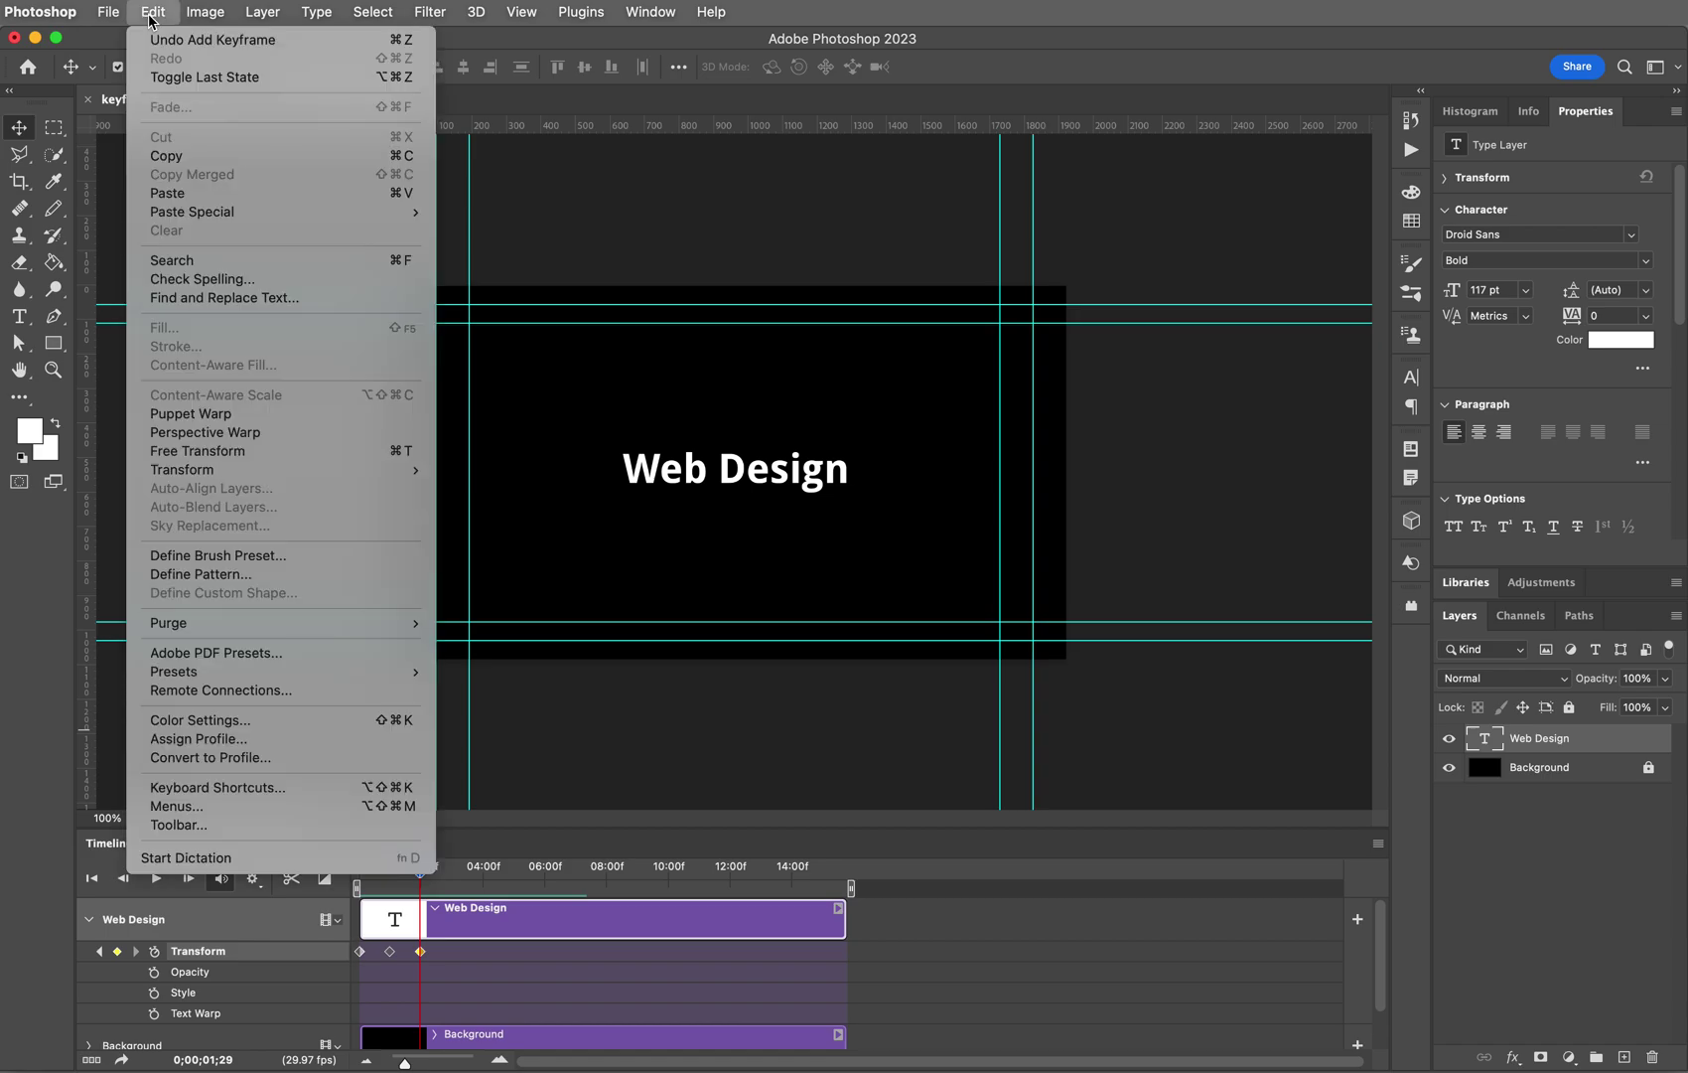
{"action": "left_click", "coordinate": [221, 454]}
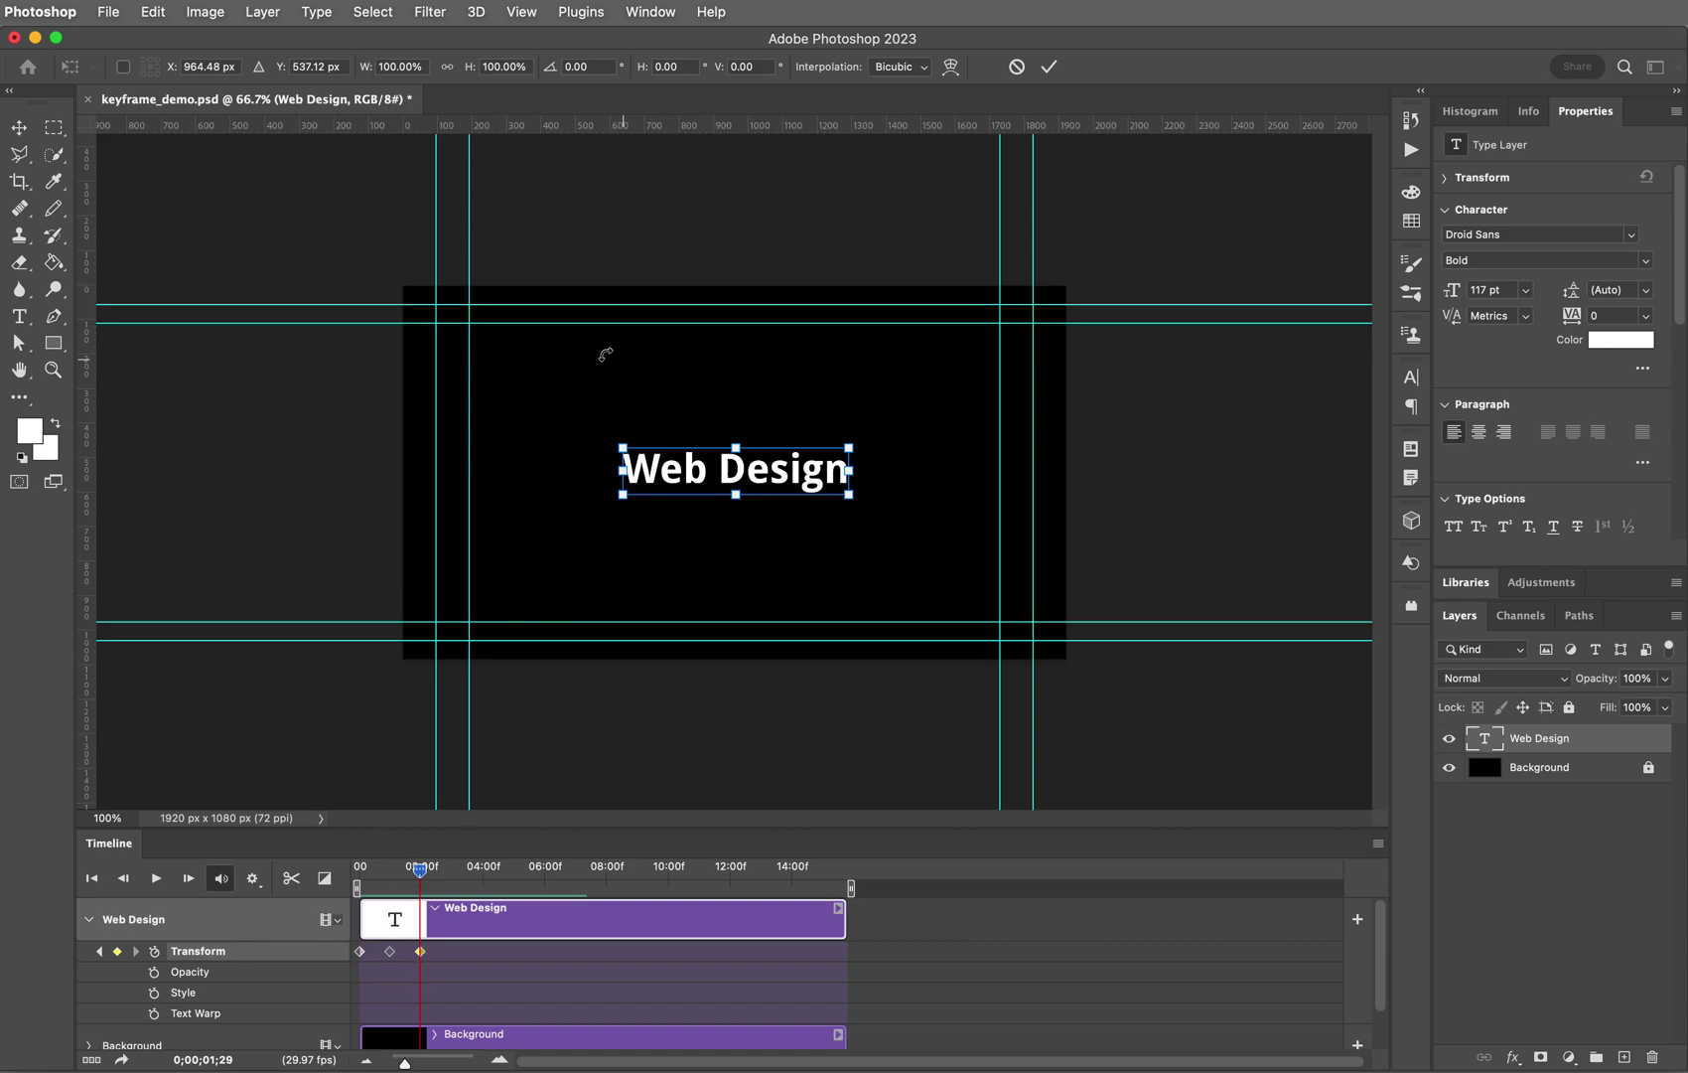
{"action": "left_click", "coordinate": [607, 66]}
{"action": "type", "text": "180"}
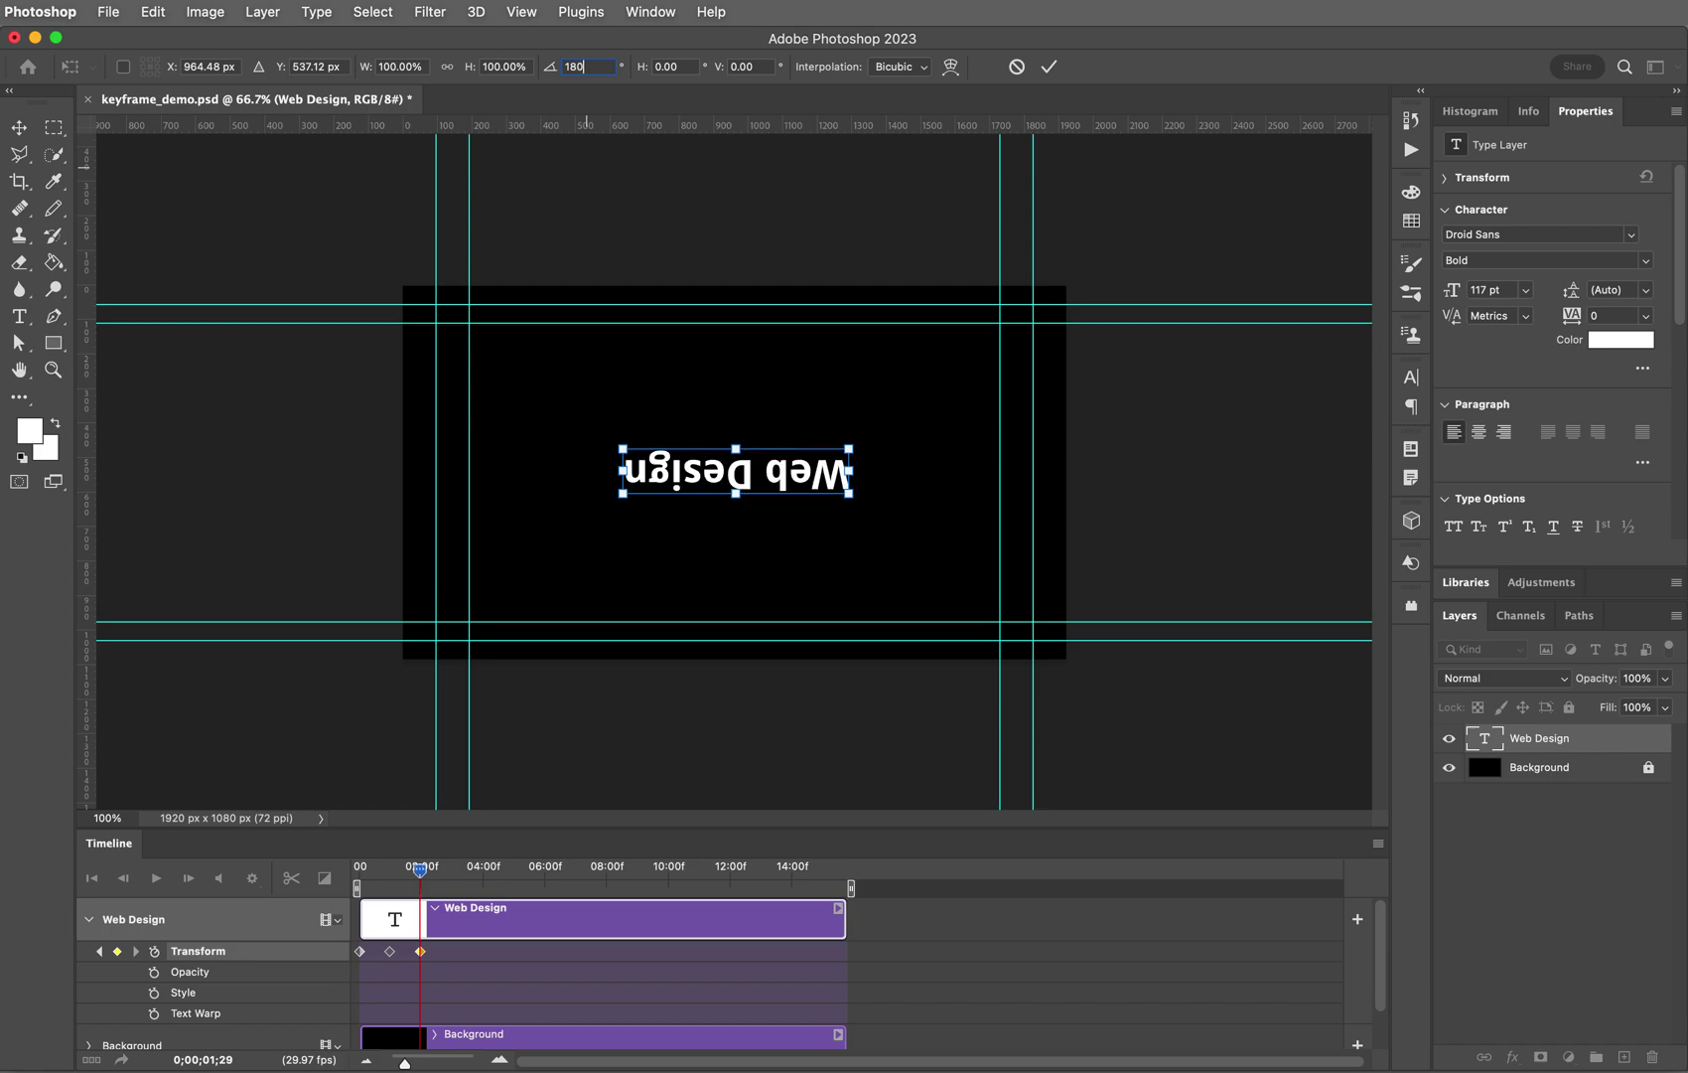
{"action": "left_click", "coordinate": [1051, 67]}
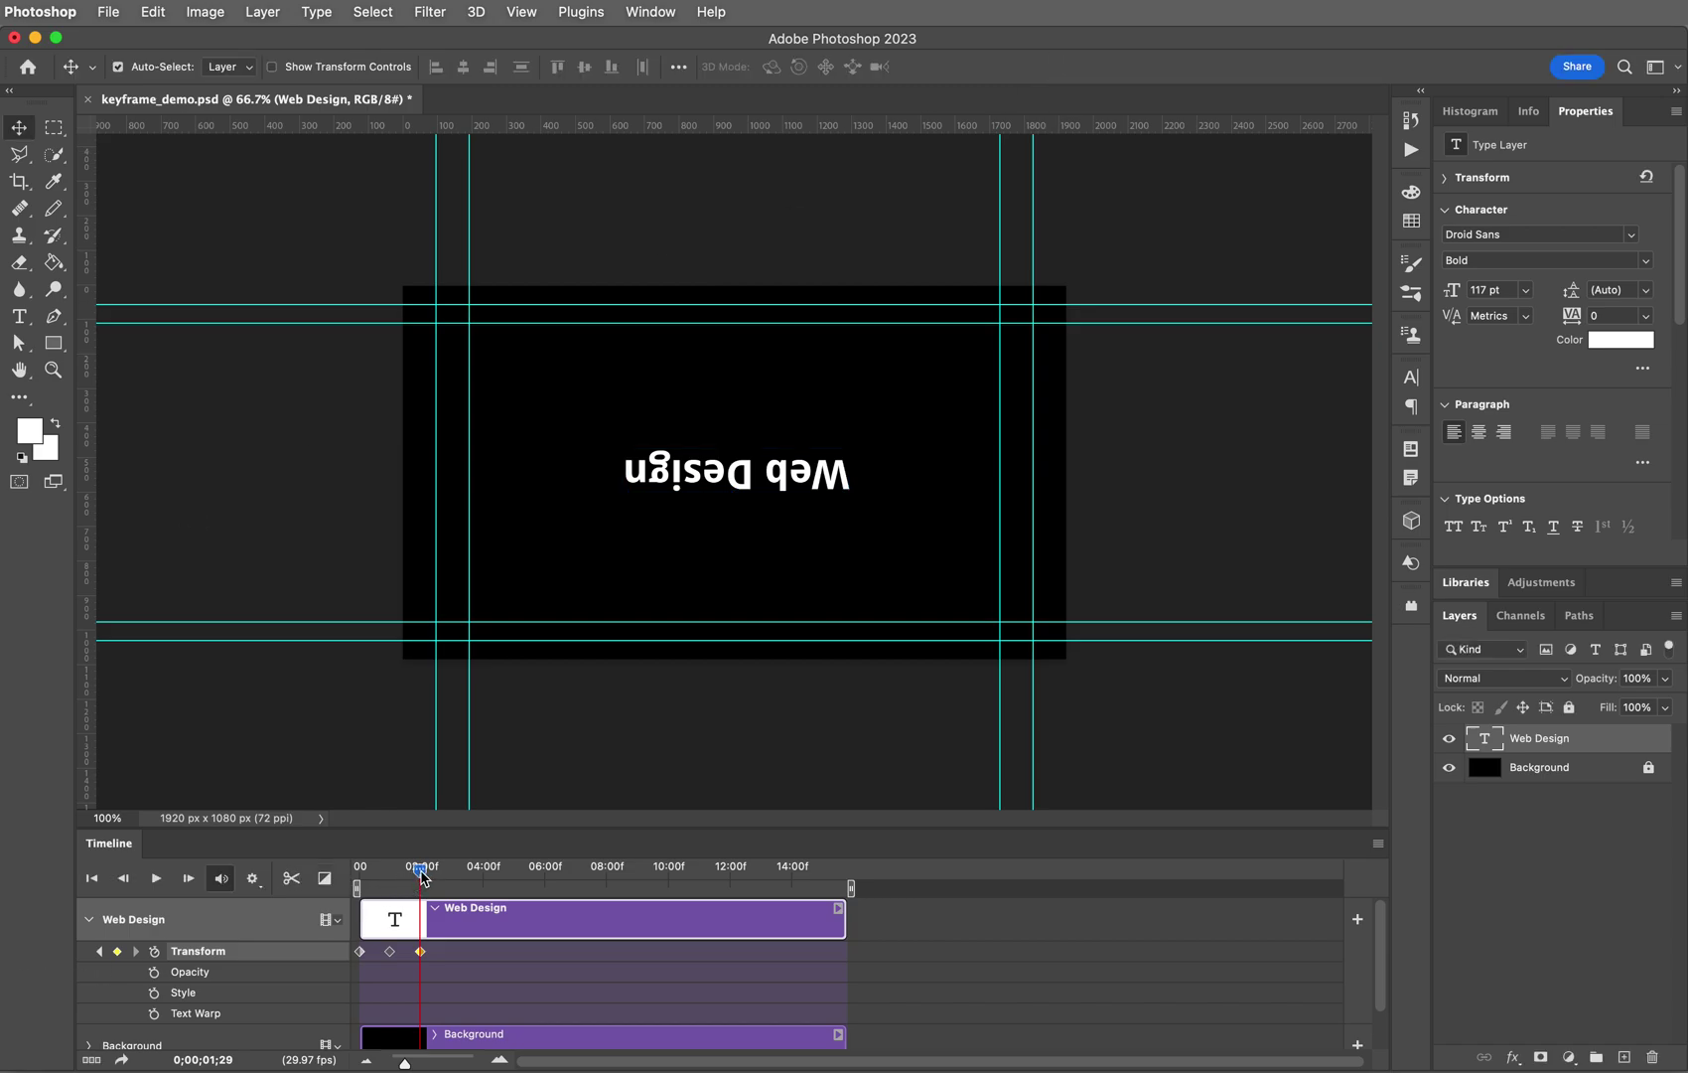
{"action": "left_click_drag", "start_coordinate": [419, 869], "coordinate": [310, 880]}
{"action": "key", "text": "space"}
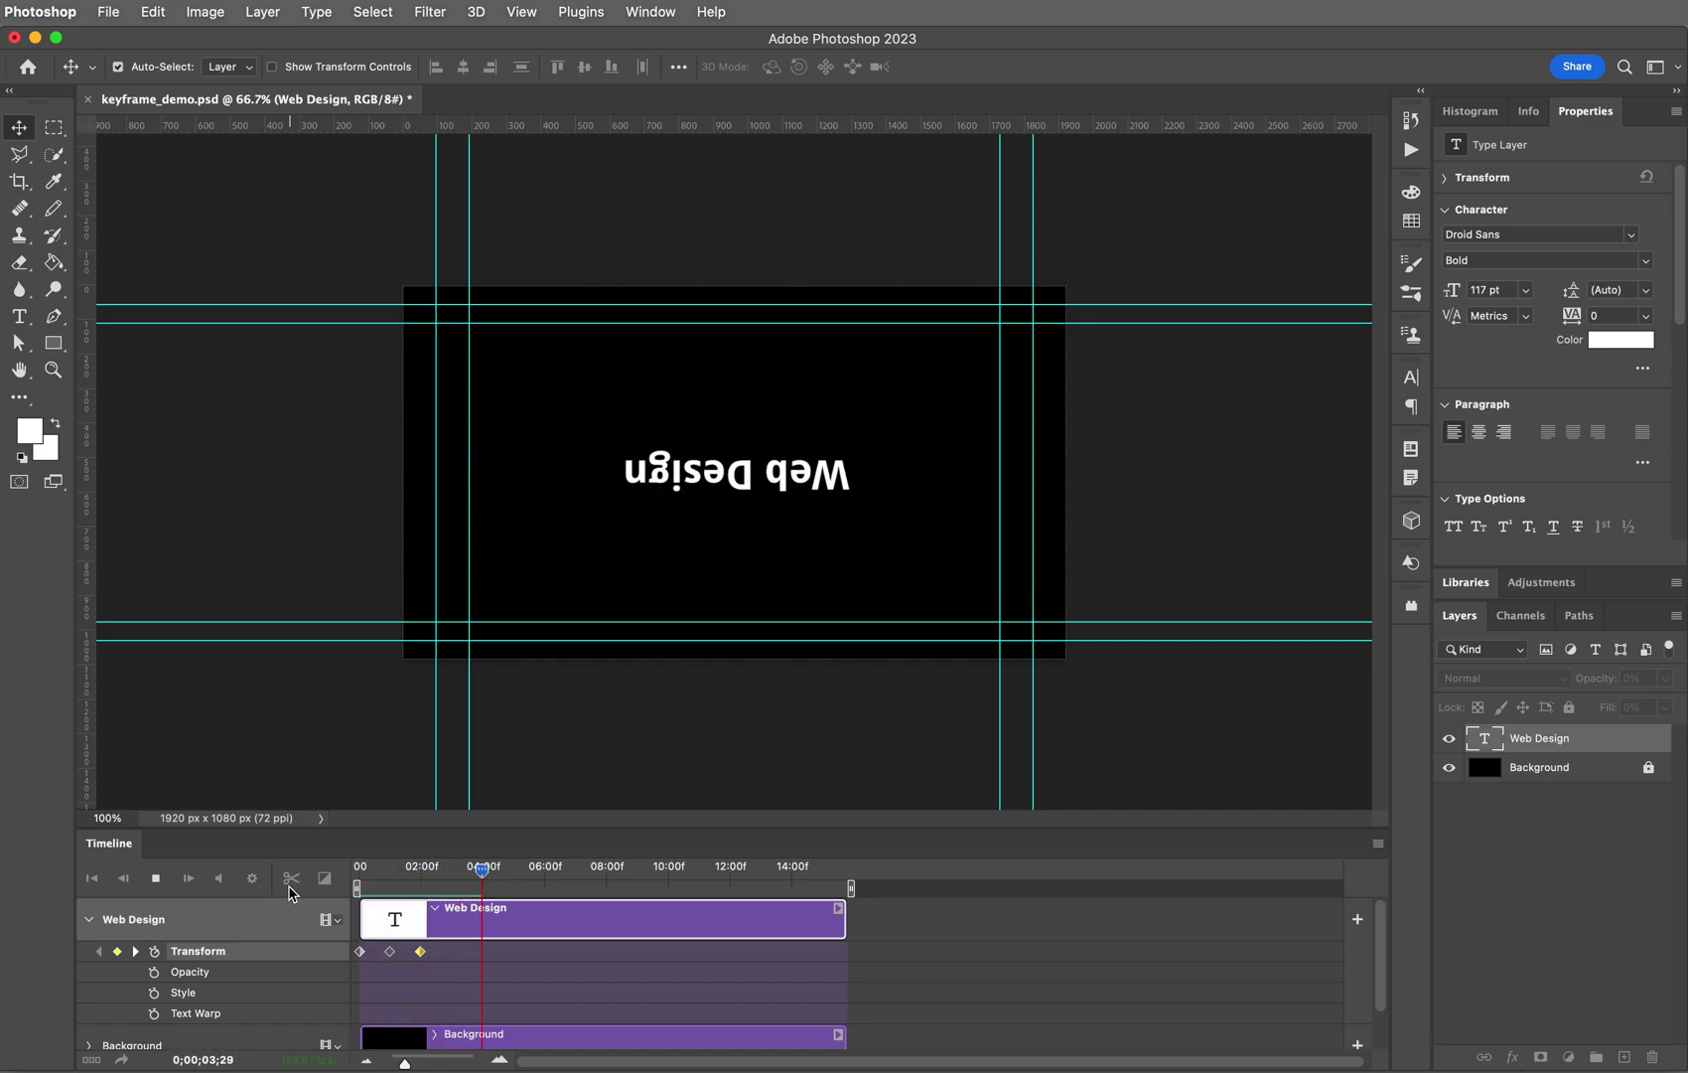
{"action": "key", "text": "space"}
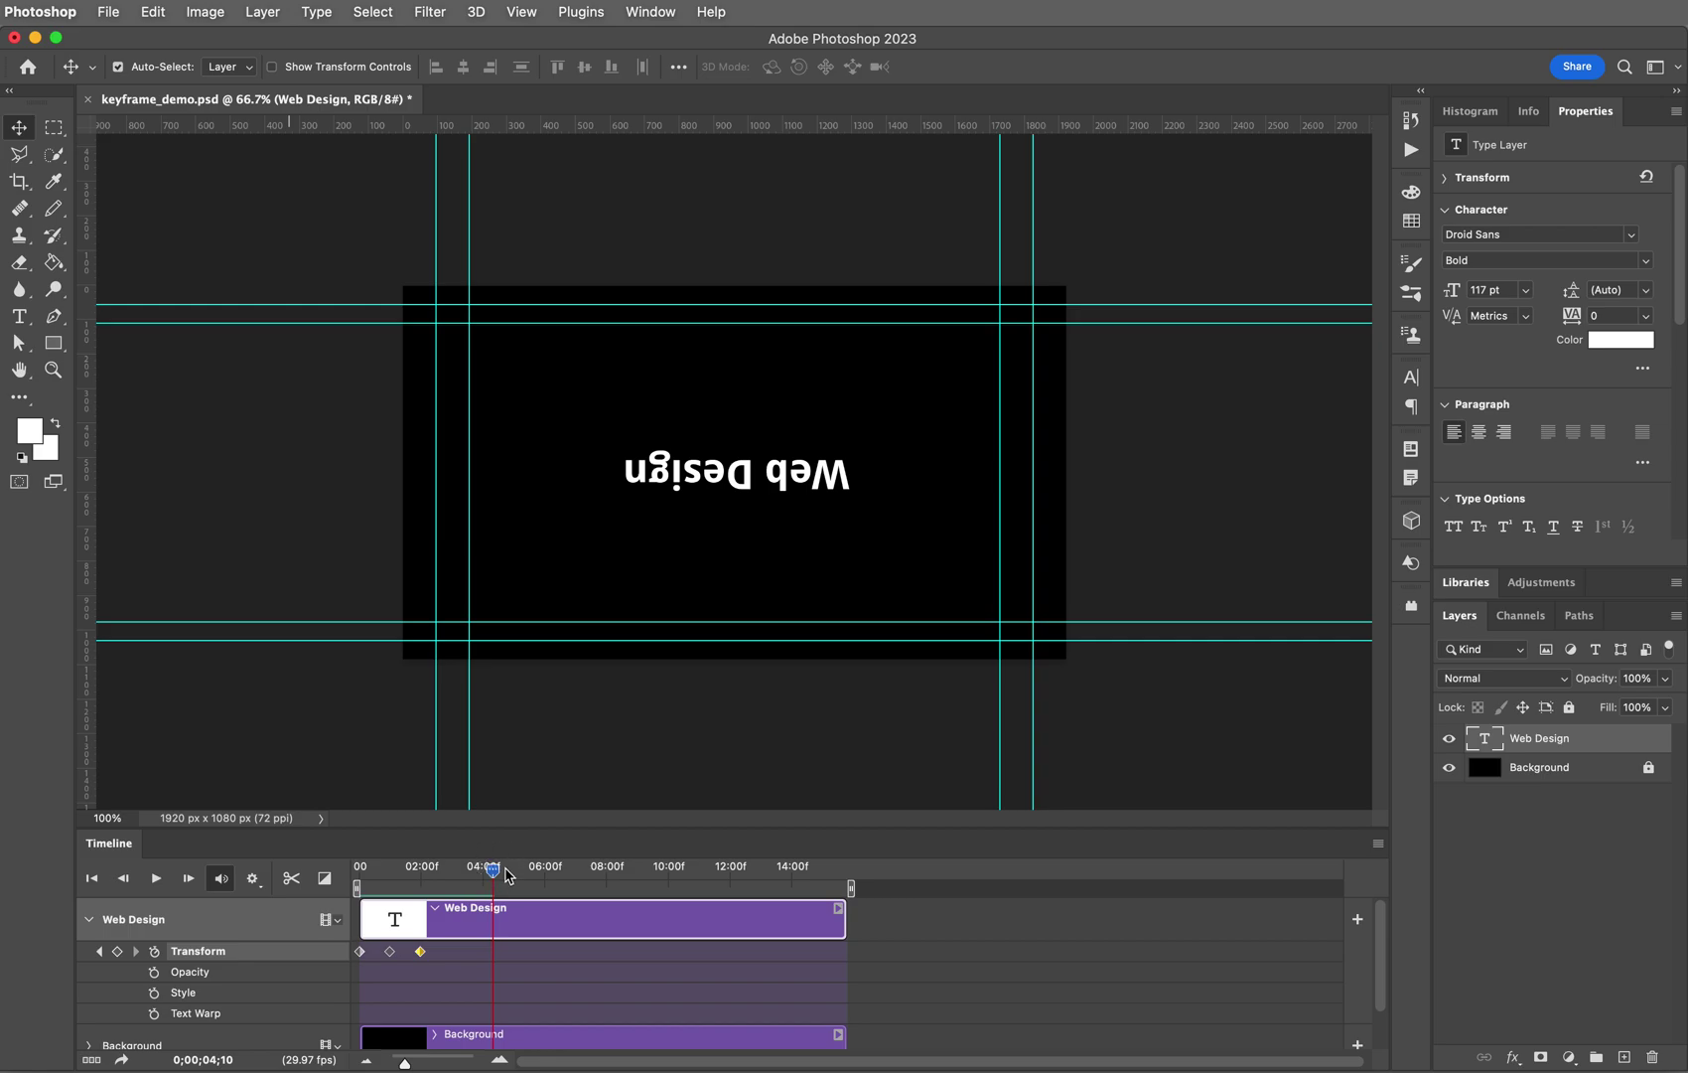
Step: Add a fourth Transform keyframe at 0;00;03;01 and rotate the Web Design text 180° there
{"action": "left_click_drag", "start_coordinate": [494, 874], "coordinate": [454, 874]}
{"action": "left_click", "coordinate": [117, 952]}
{"action": "left_click", "coordinate": [152, 12]}
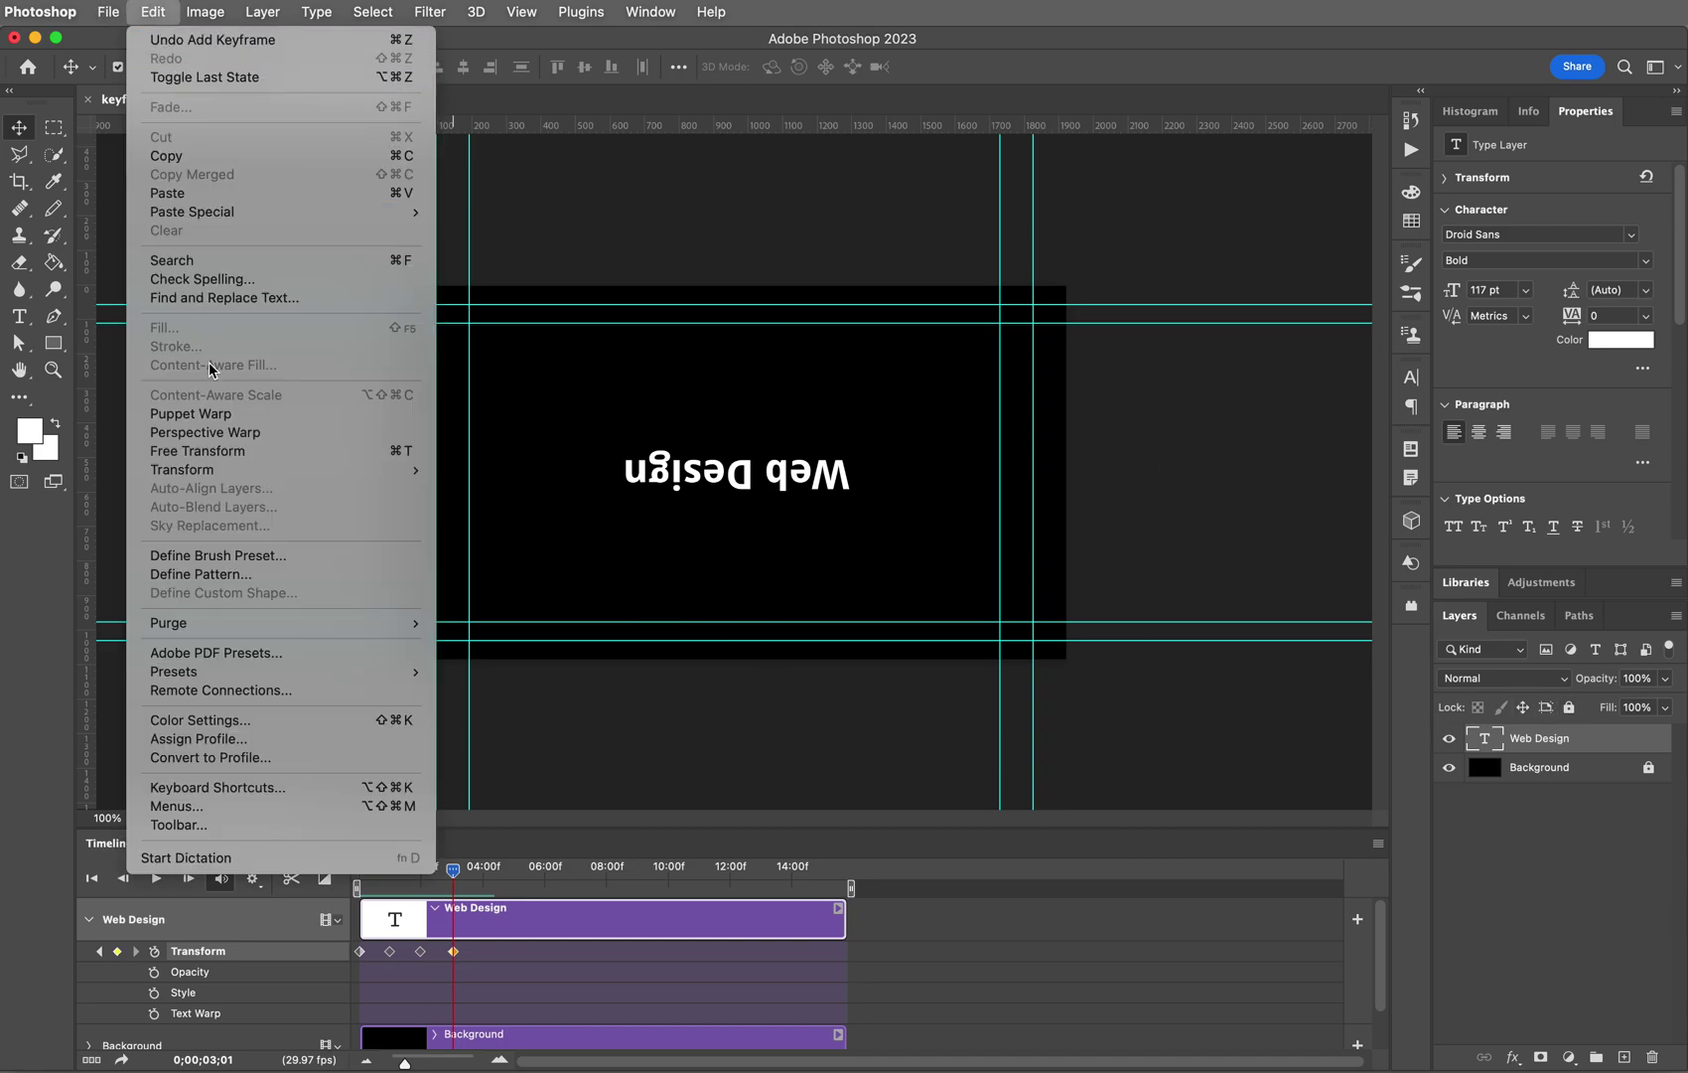
{"action": "left_click", "coordinate": [234, 453]}
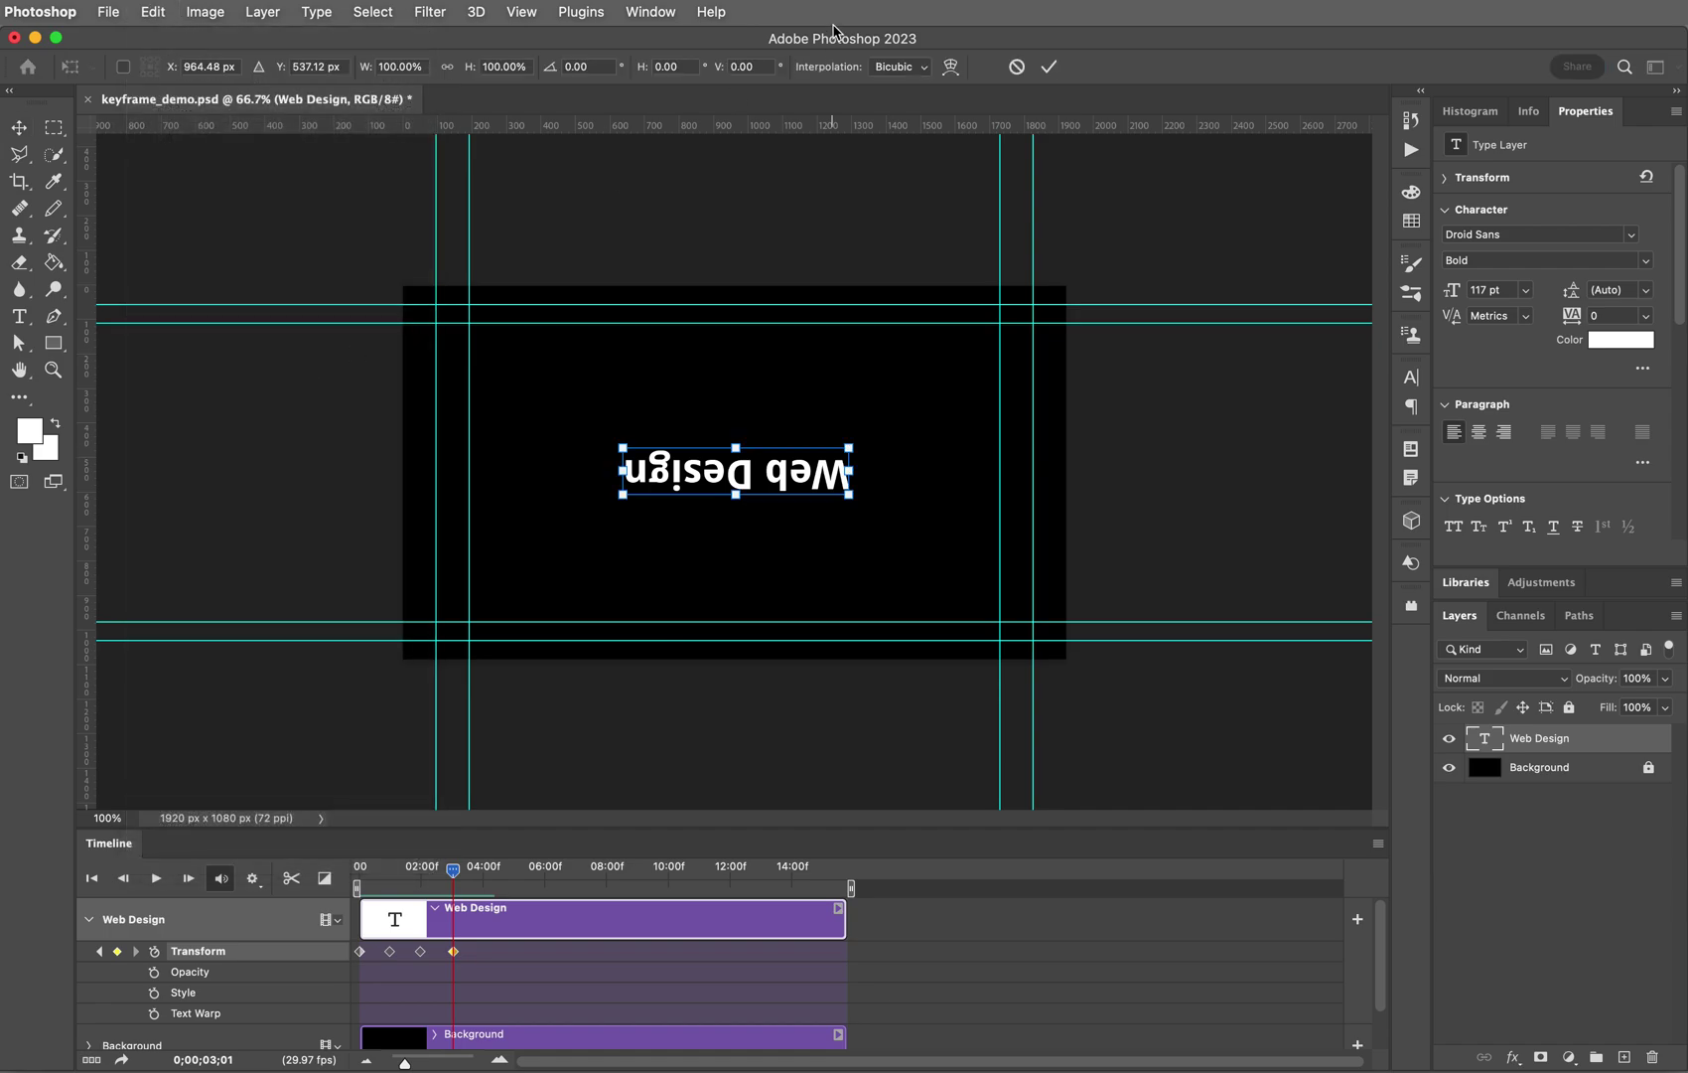
{"action": "left_click", "coordinate": [595, 67]}
{"action": "type", "text": "180"}
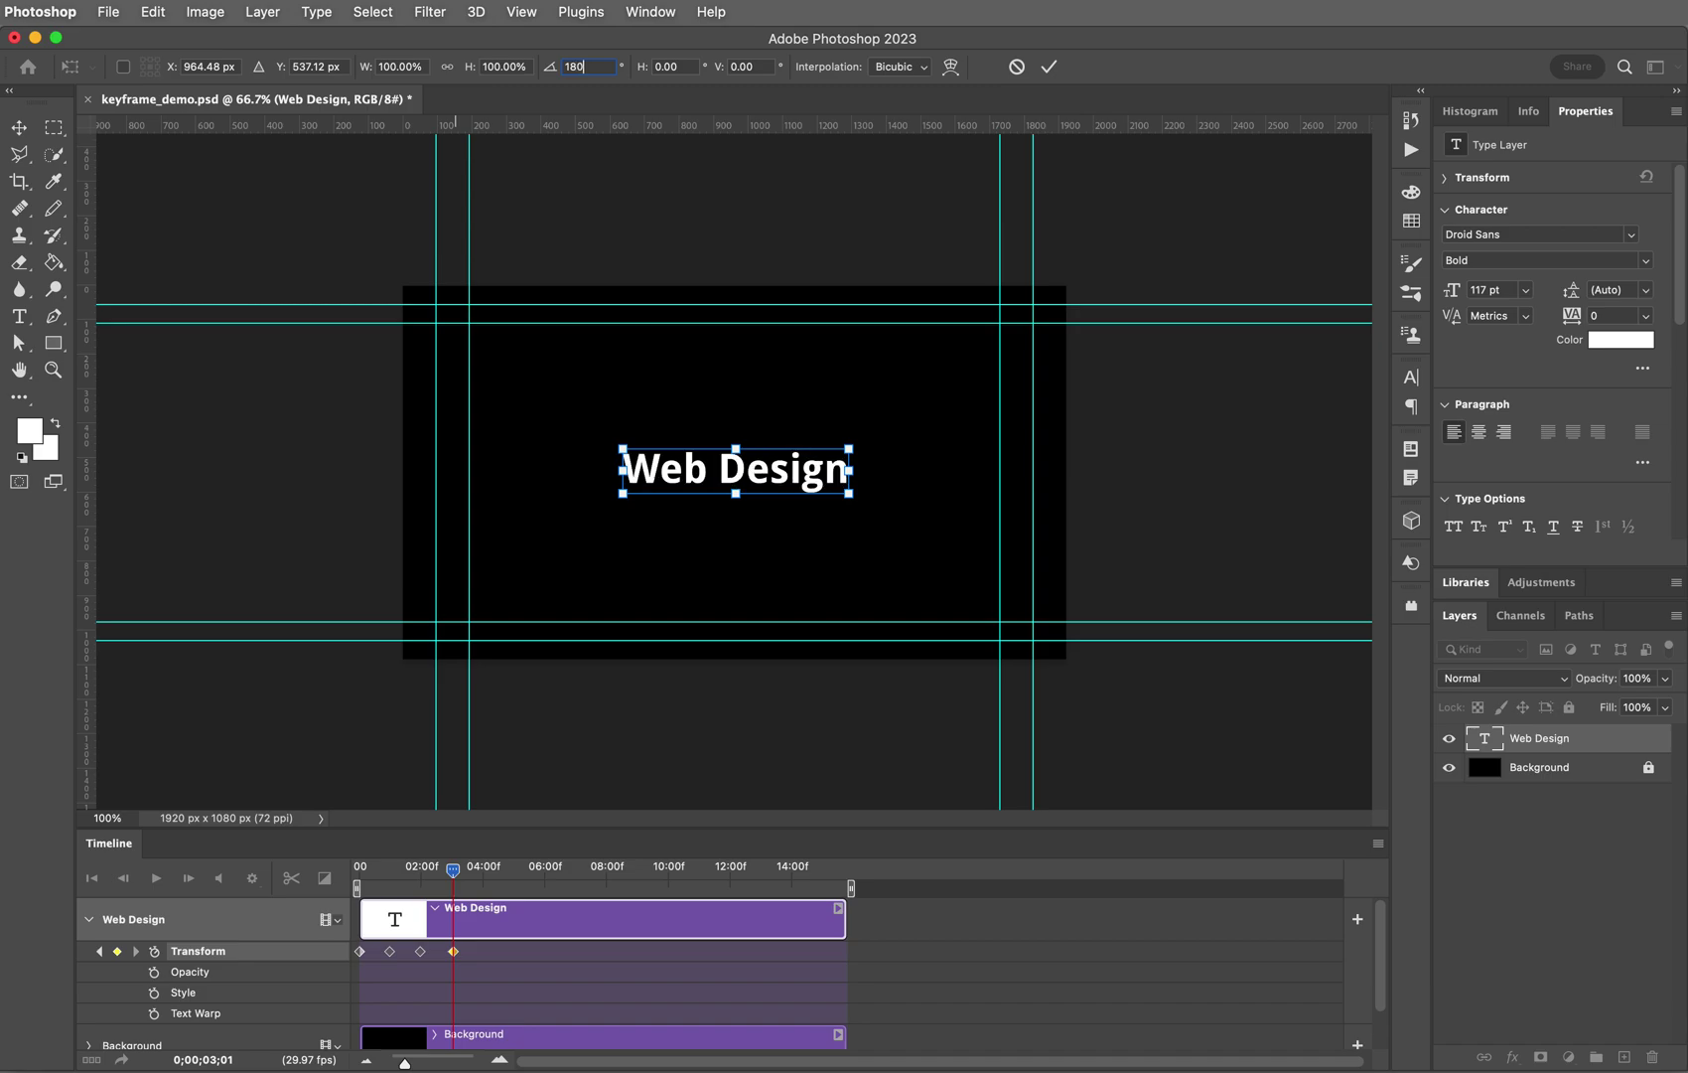
{"action": "key", "text": "Return"}
{"action": "left_click", "coordinate": [1049, 70]}
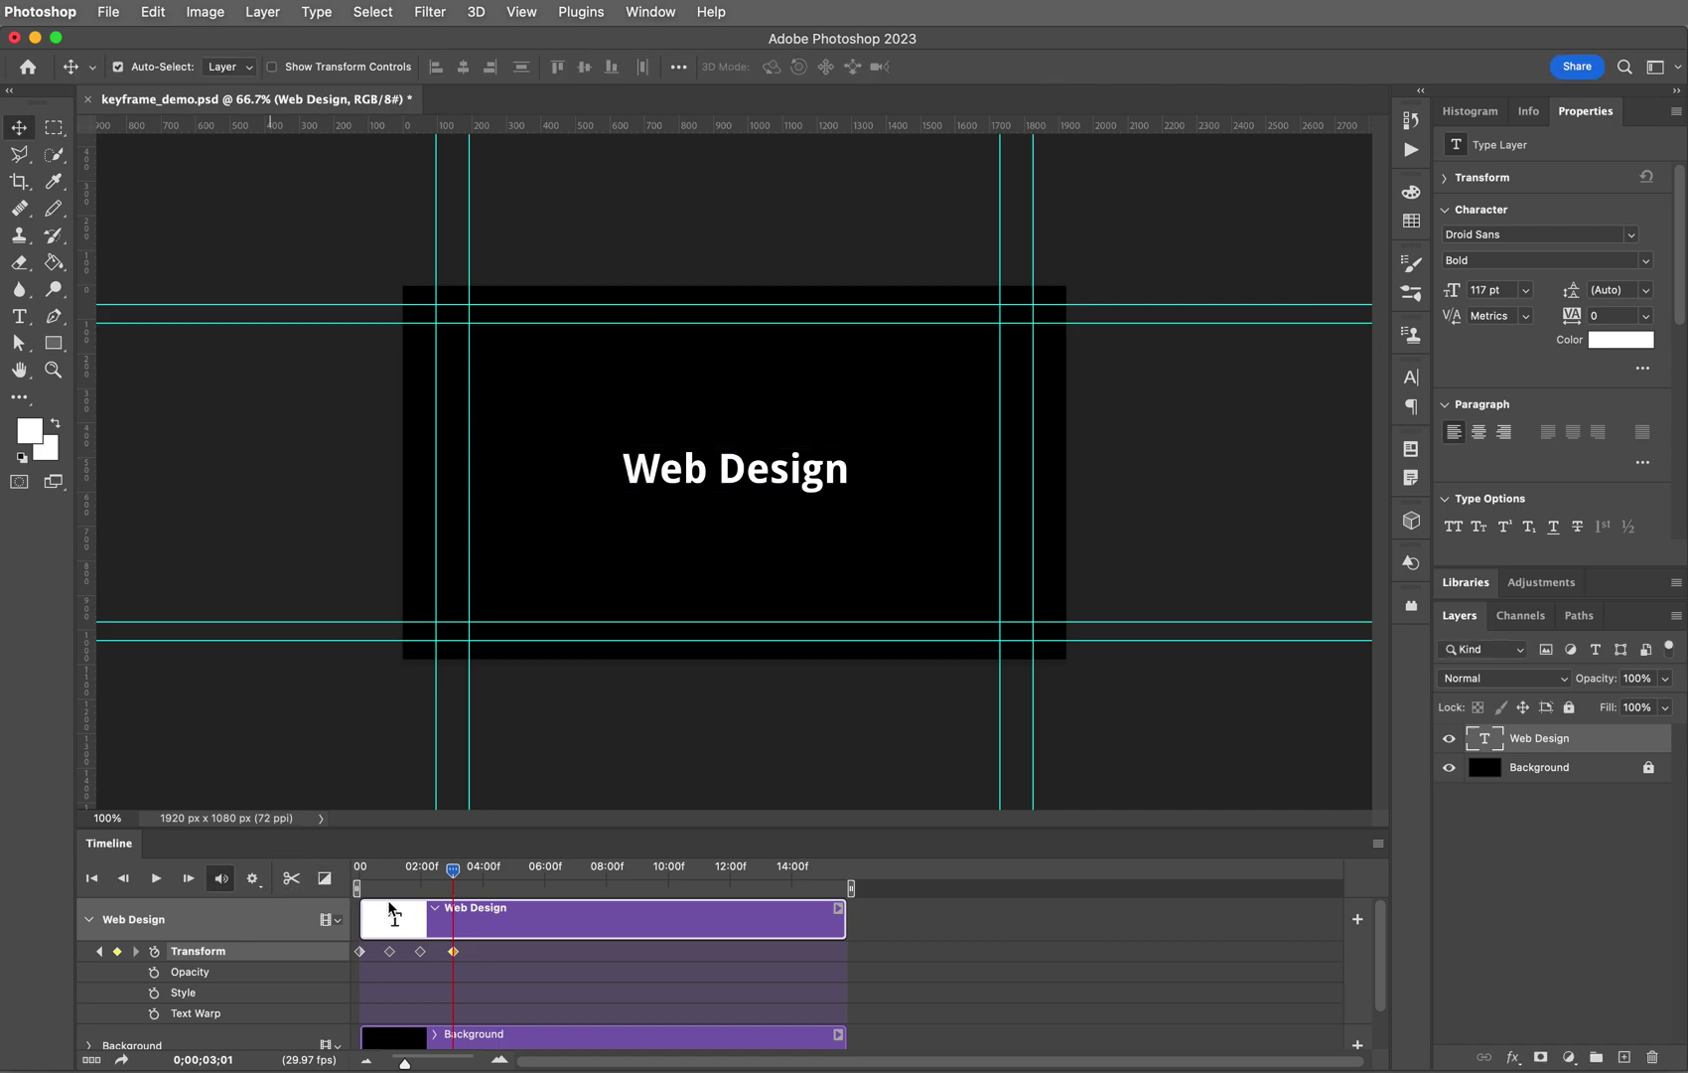
Step: Play the animation from the start, then examine the text's position and rotation at and between the Transform keyframes
{"action": "left_click_drag", "start_coordinate": [454, 871], "coordinate": [350, 874]}
{"action": "key", "text": "space"}
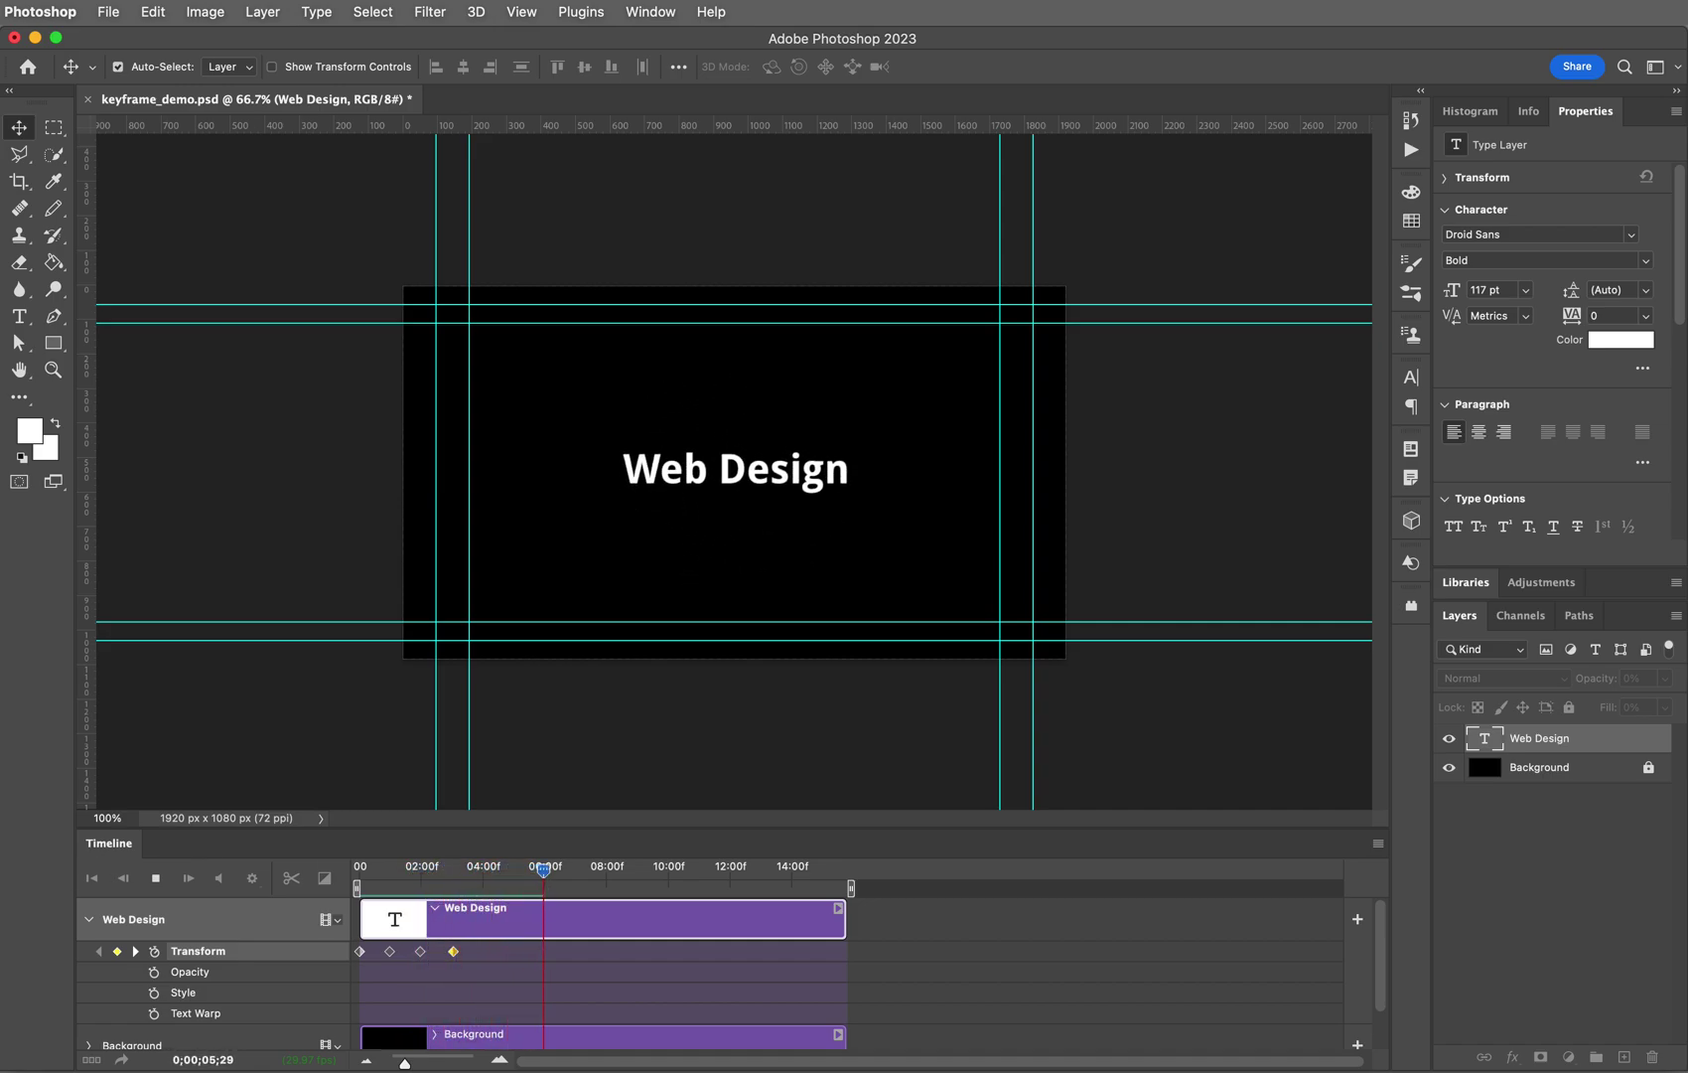
{"action": "key", "text": "space"}
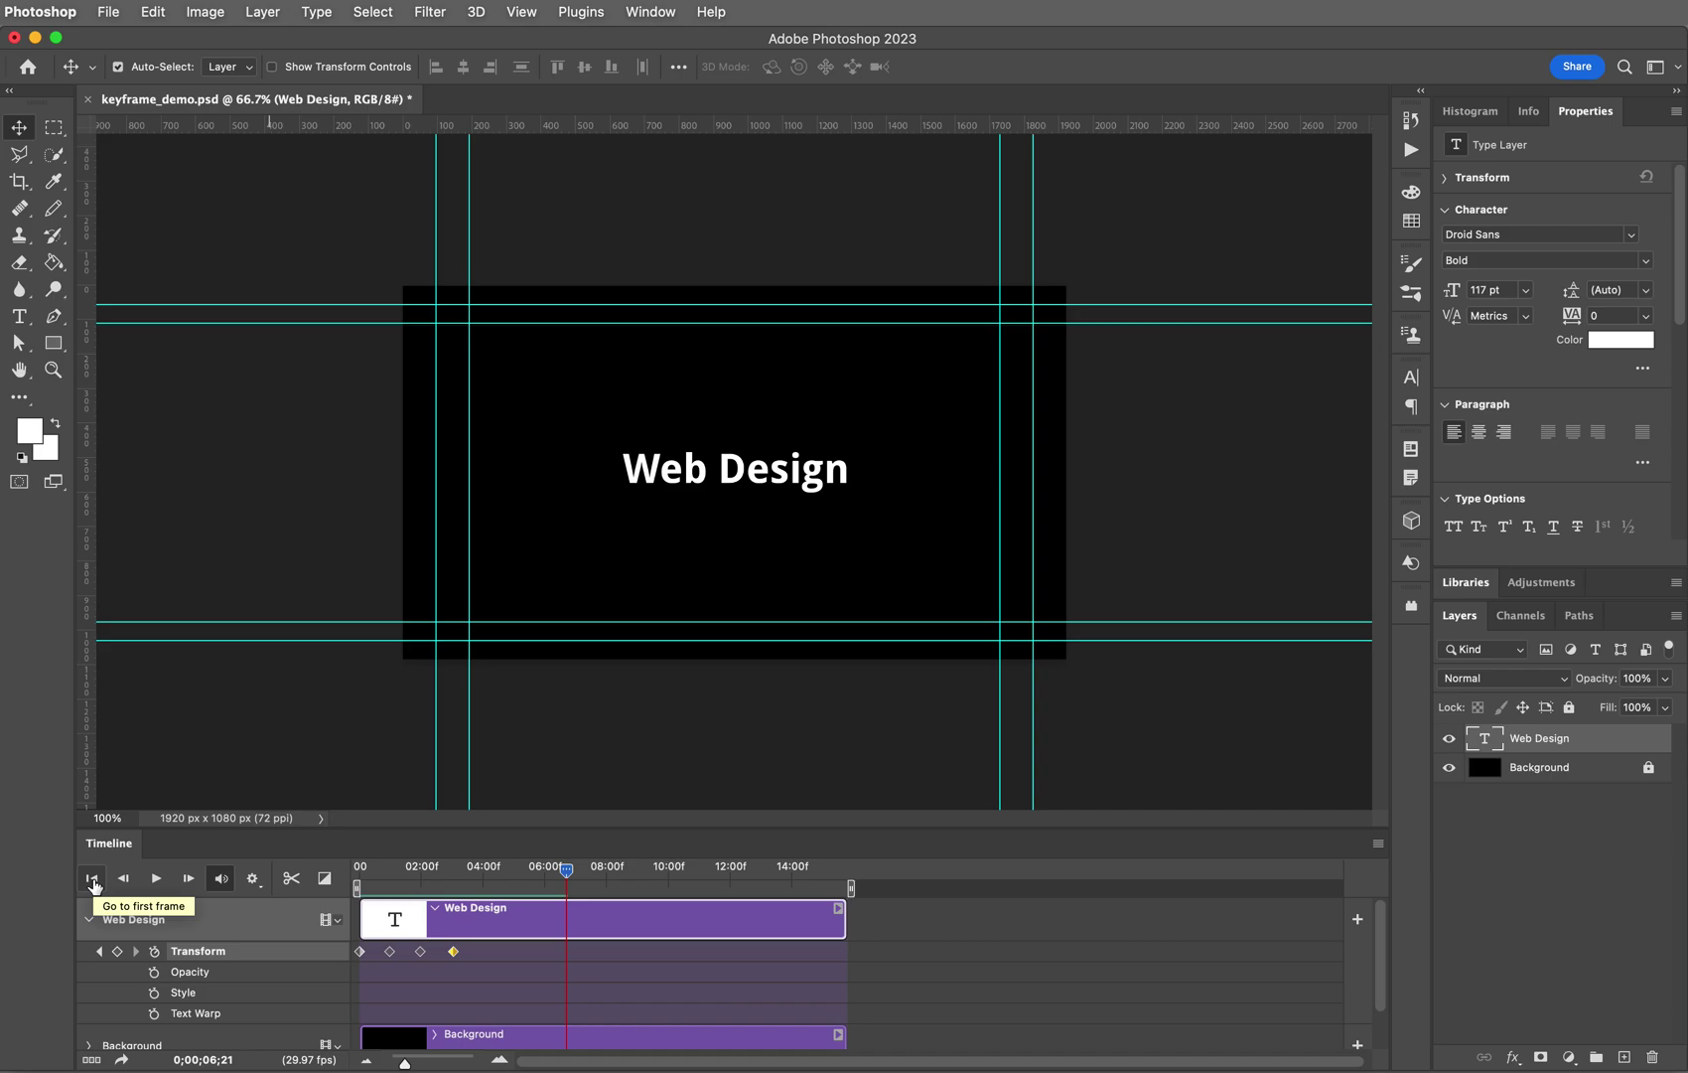
{"action": "left_click_drag", "start_coordinate": [566, 871], "coordinate": [455, 867]}
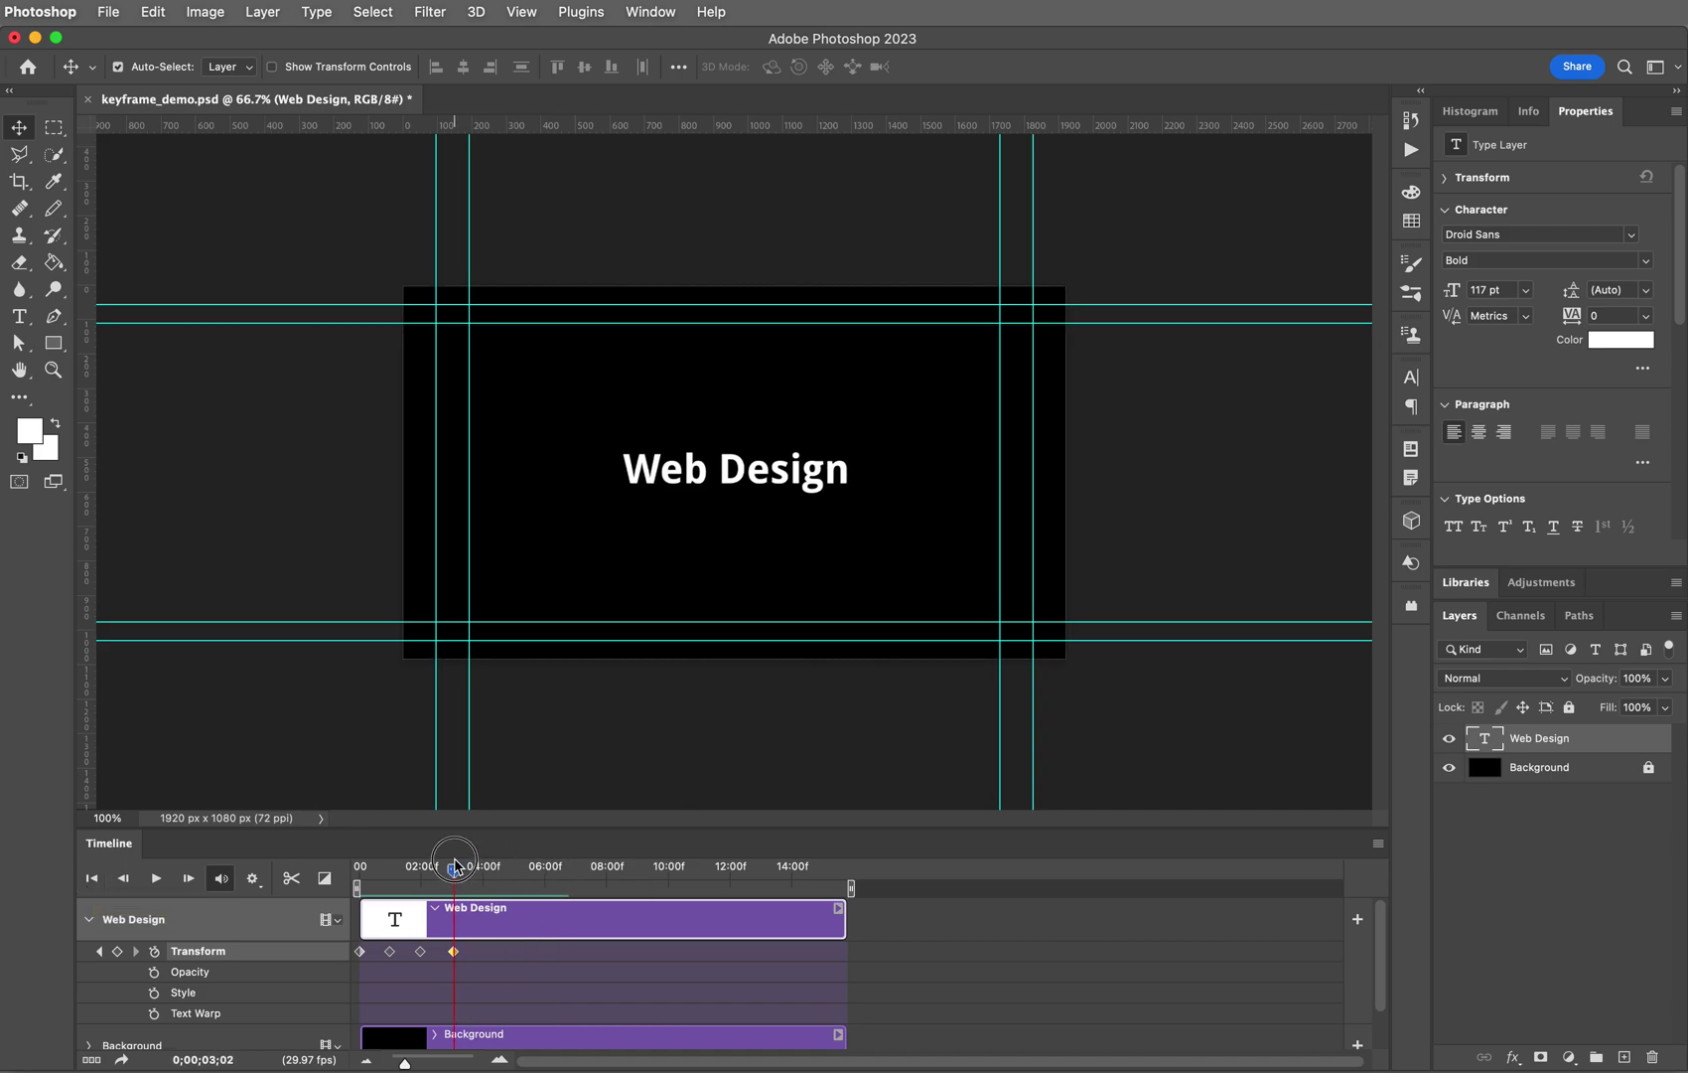
{"action": "left_click", "coordinate": [455, 951]}
{"action": "left_click", "coordinate": [100, 951]}
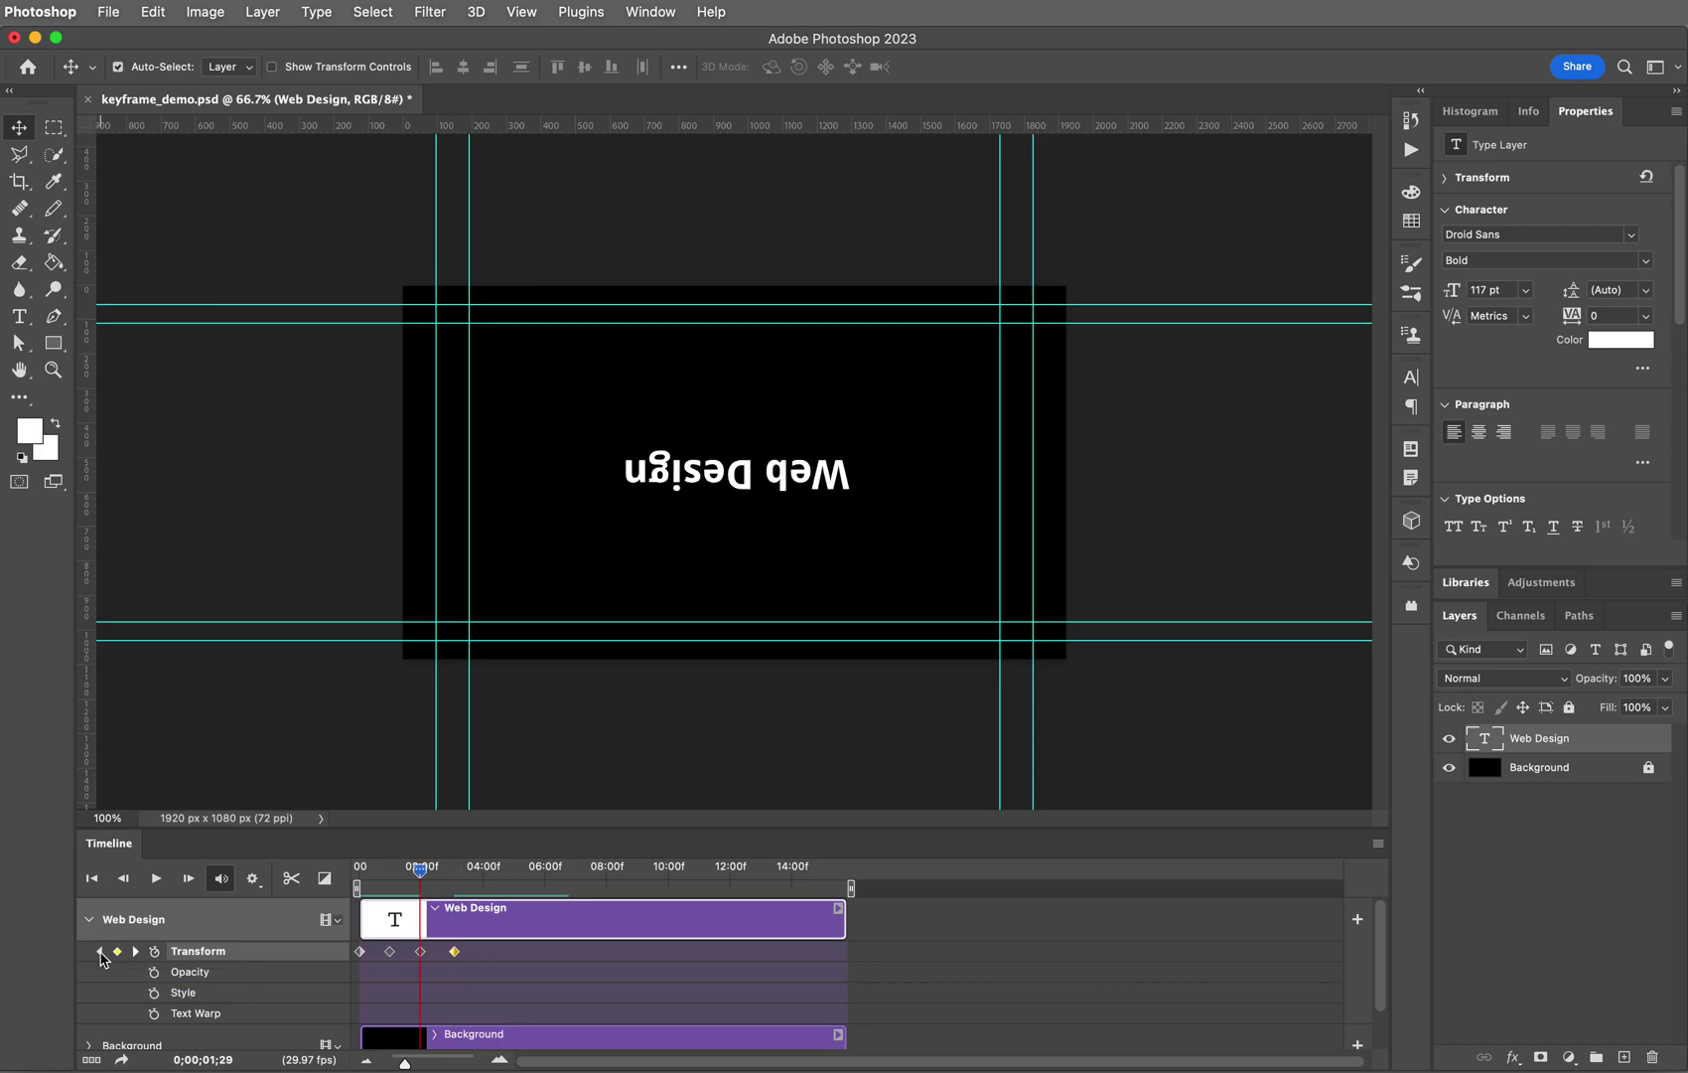
{"action": "left_click", "coordinate": [100, 951]}
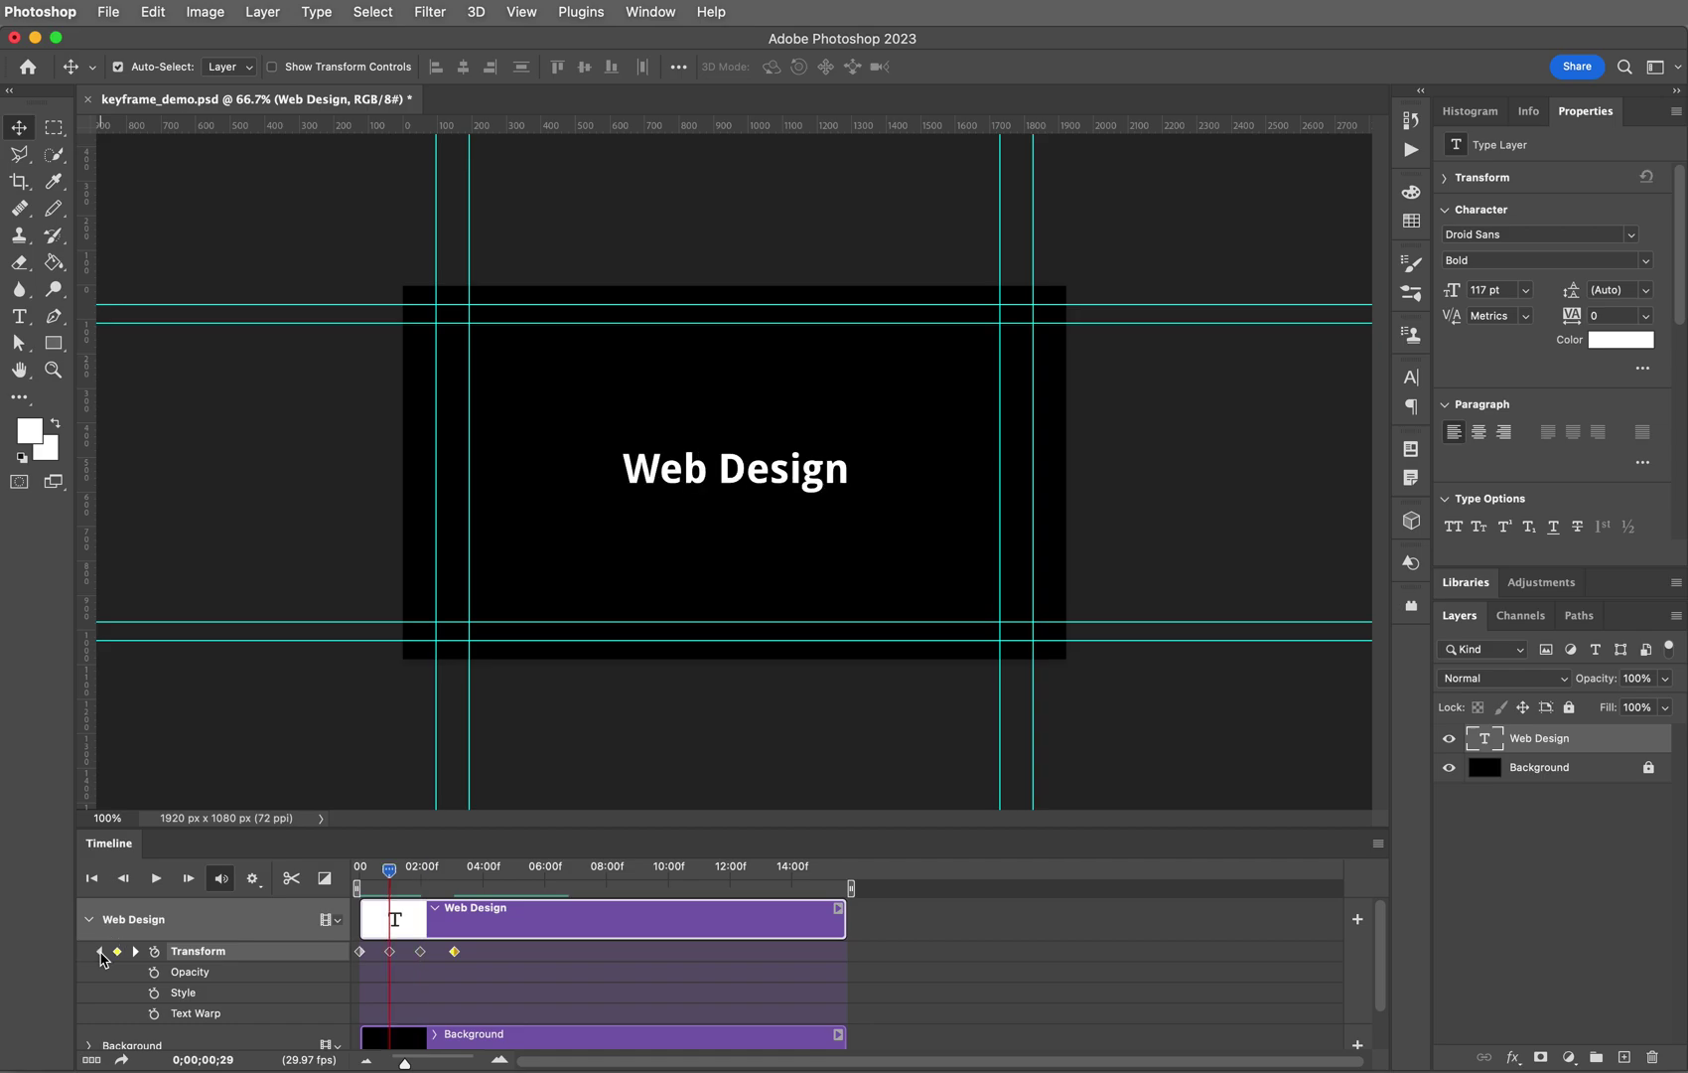
{"action": "left_click", "coordinate": [99, 952]}
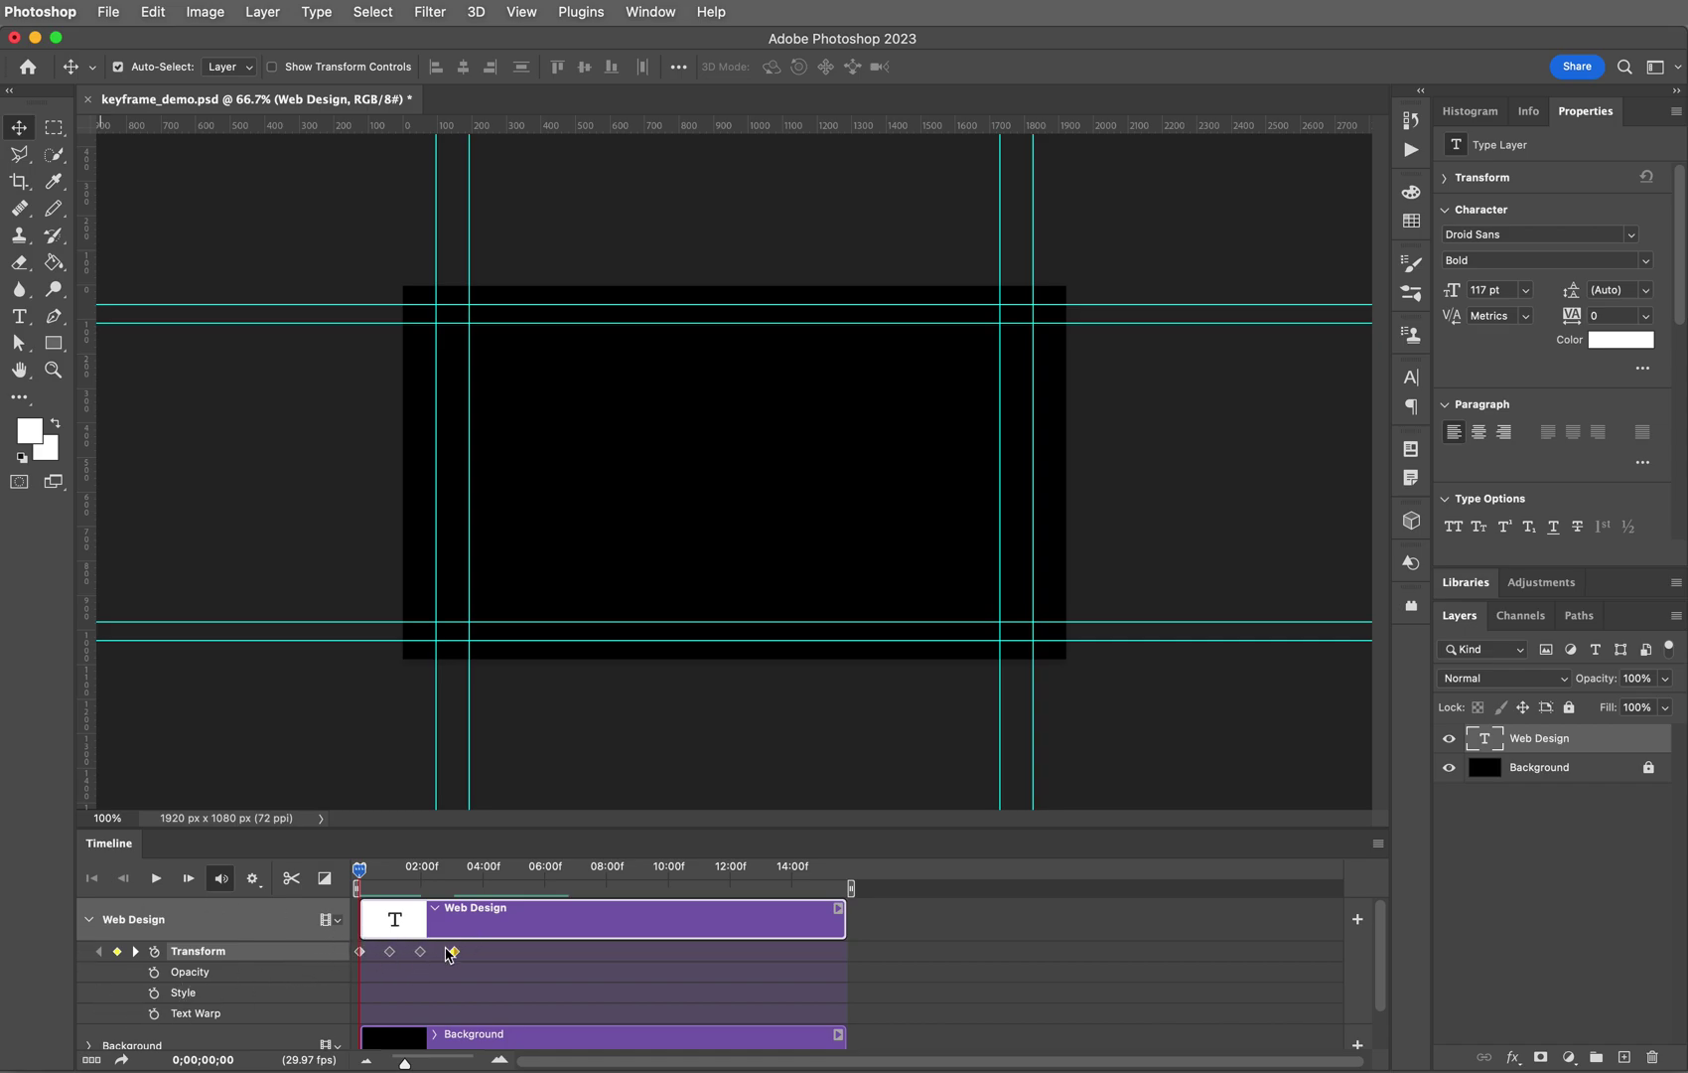
{"action": "left_click_drag", "start_coordinate": [360, 869], "coordinate": [451, 851]}
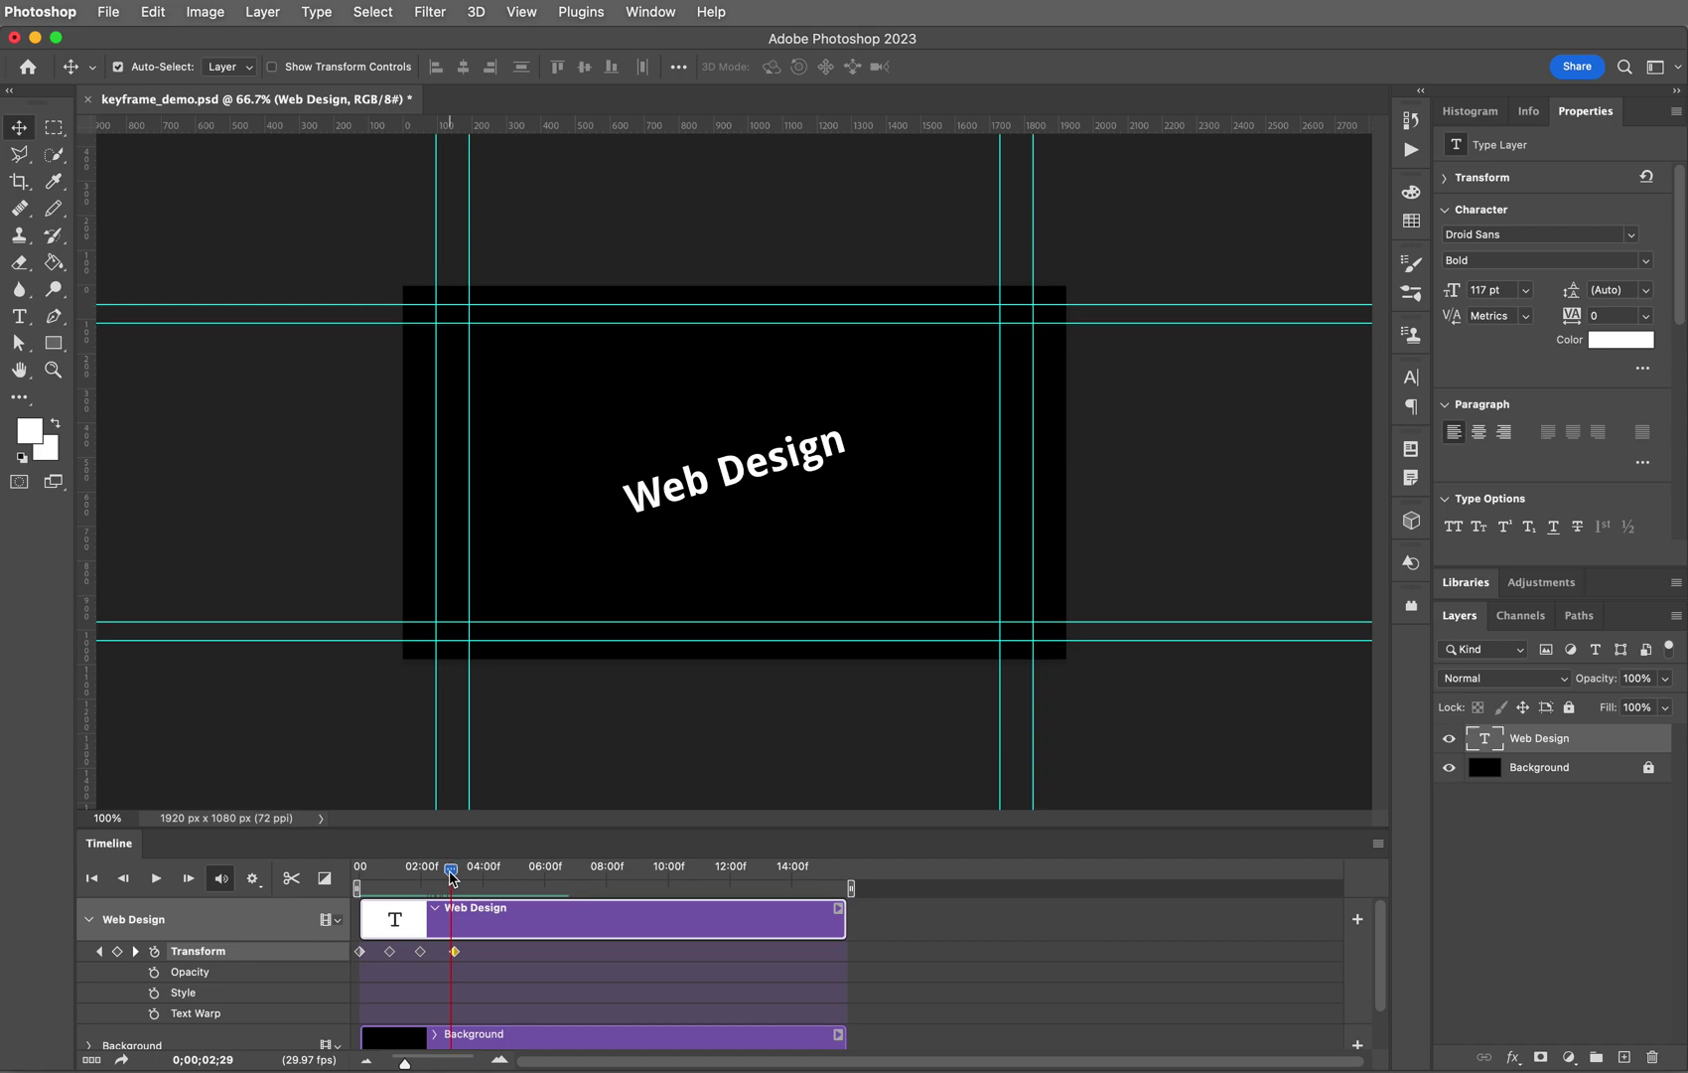
{"action": "left_click_drag", "start_coordinate": [451, 873], "coordinate": [453, 876]}
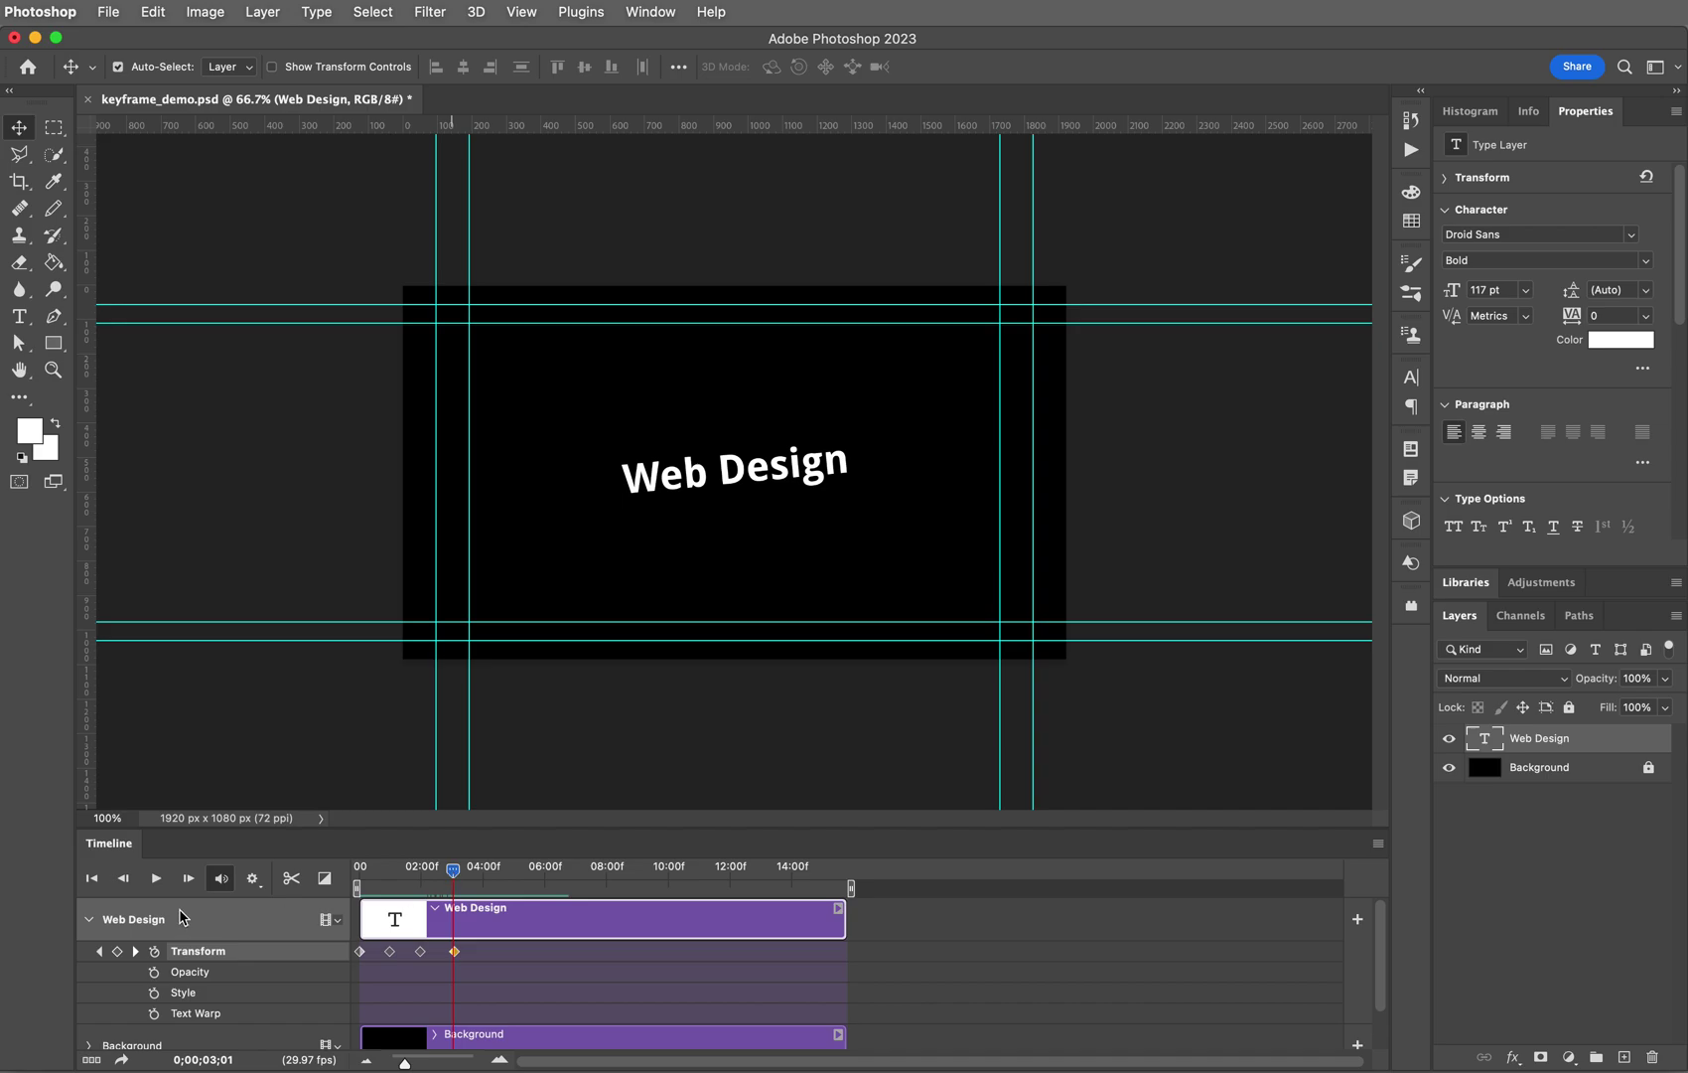
{"action": "left_click", "coordinate": [135, 950]}
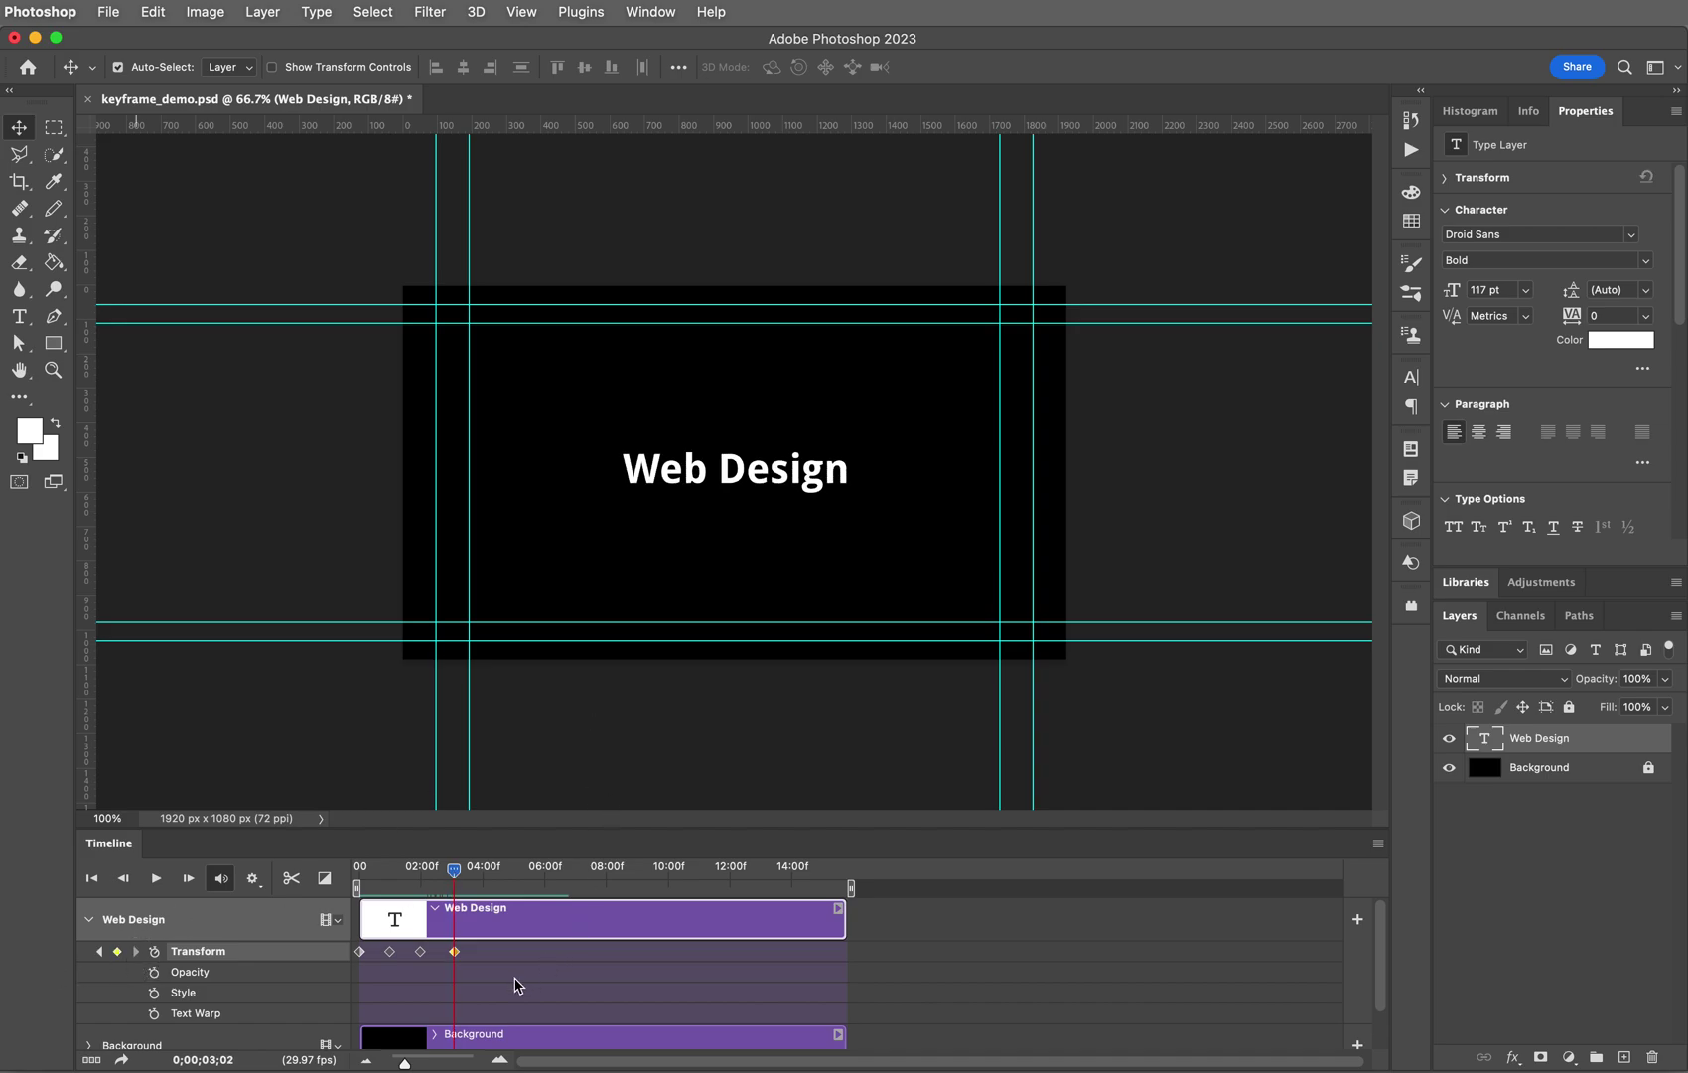
Step: Add a fifth Transform keyframe at 0;00;04;11 and move the Web Design text horizontally off the canvas past its right edge
{"action": "left_click_drag", "start_coordinate": [455, 871], "coordinate": [493, 873]}
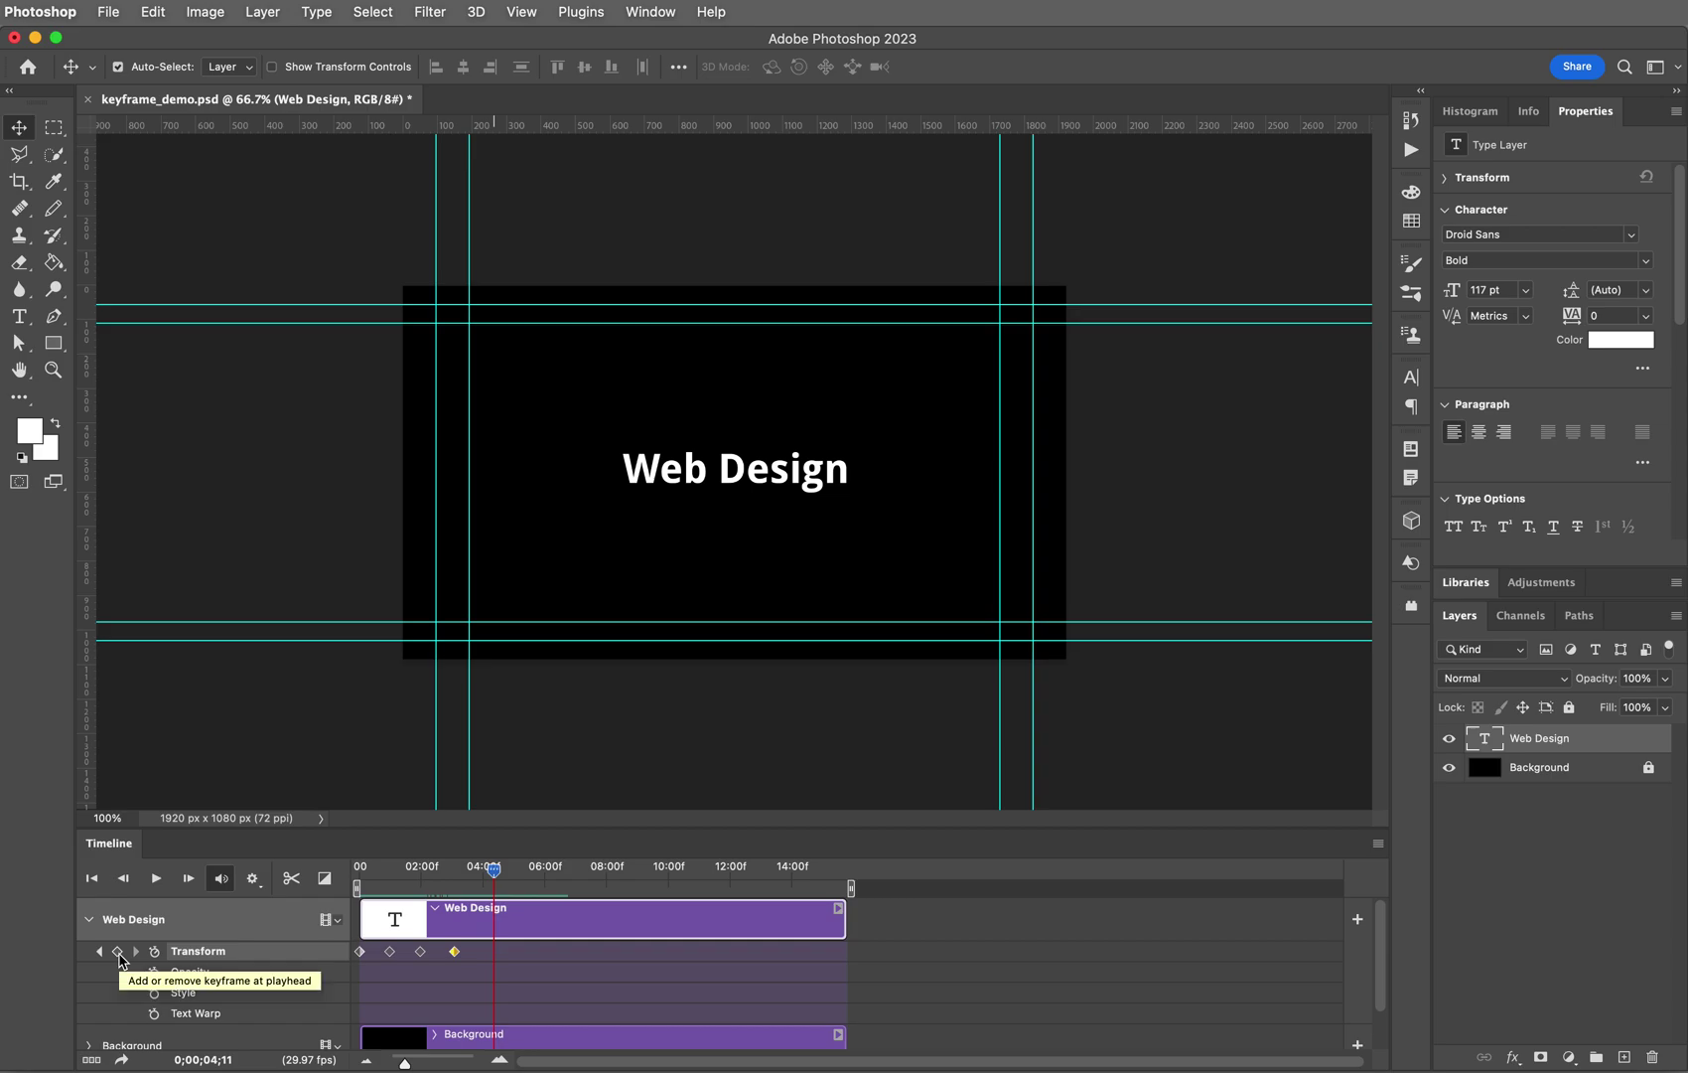
{"action": "left_click", "coordinate": [119, 952]}
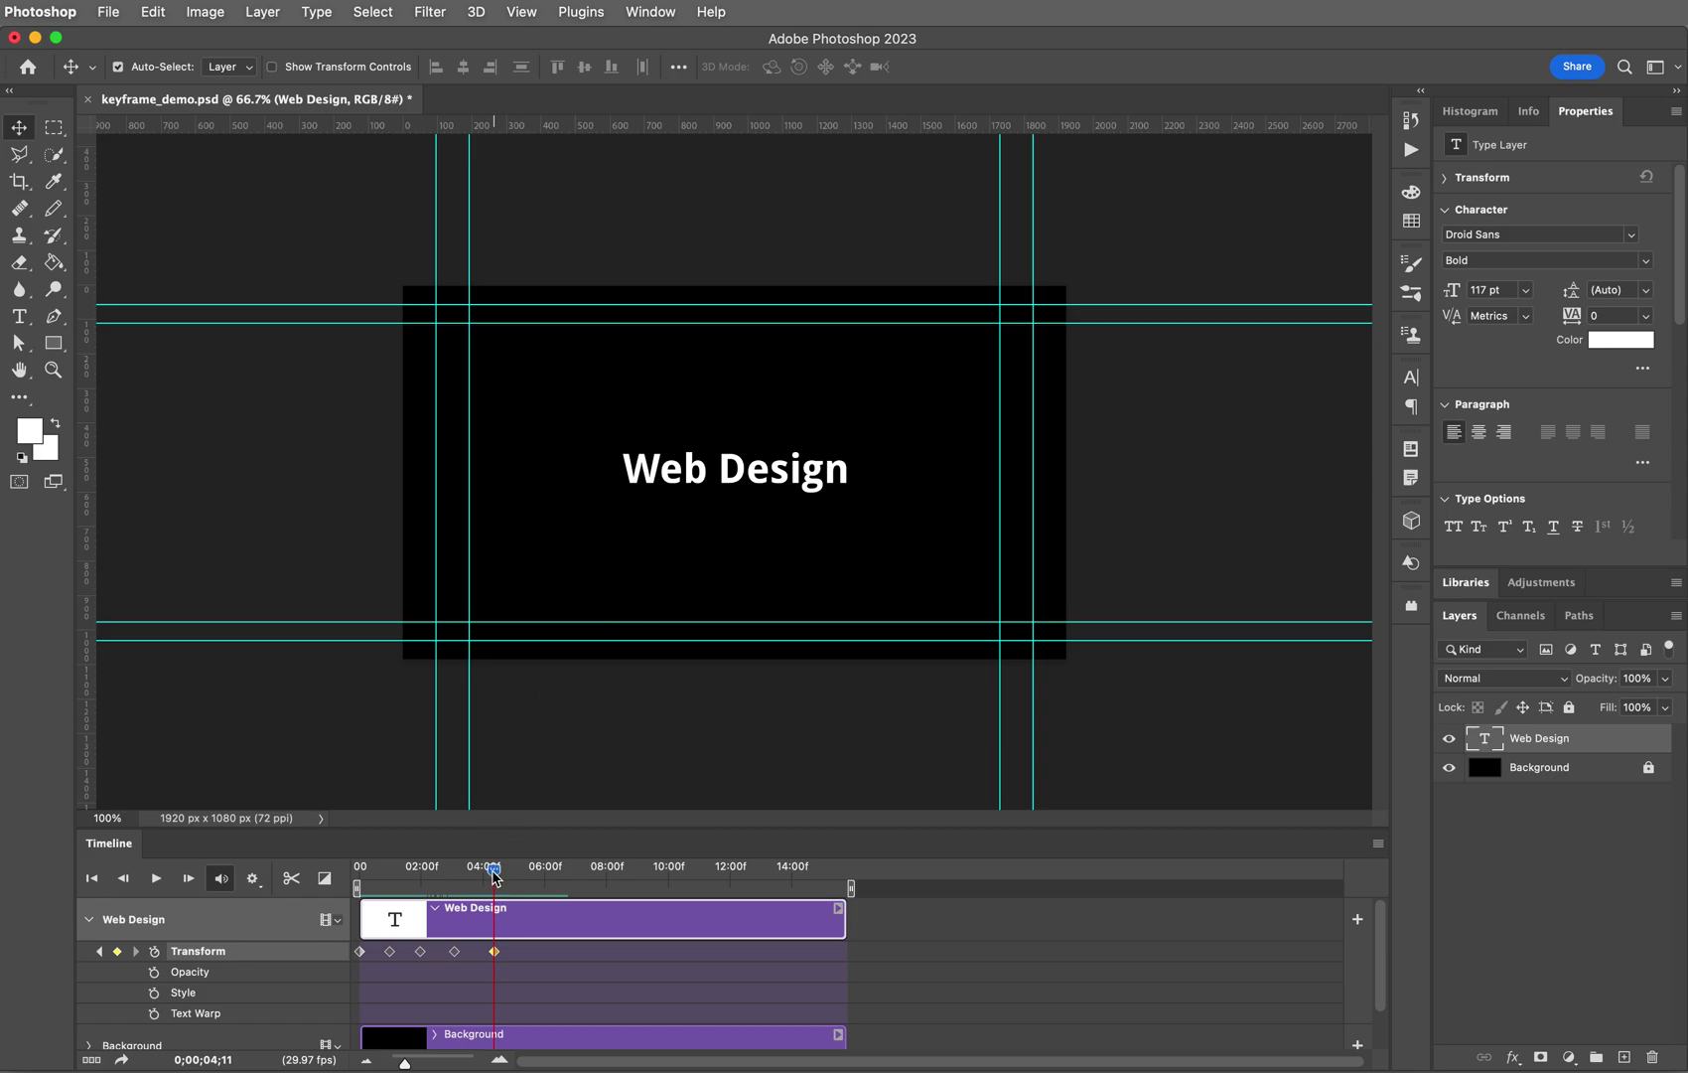
{"action": "left_click_drag", "start_coordinate": [496, 876], "coordinate": [496, 876]}
{"action": "left_click", "coordinate": [689, 482]}
{"action": "left_click_drag", "start_coordinate": [689, 483], "coordinate": [1146, 481]}
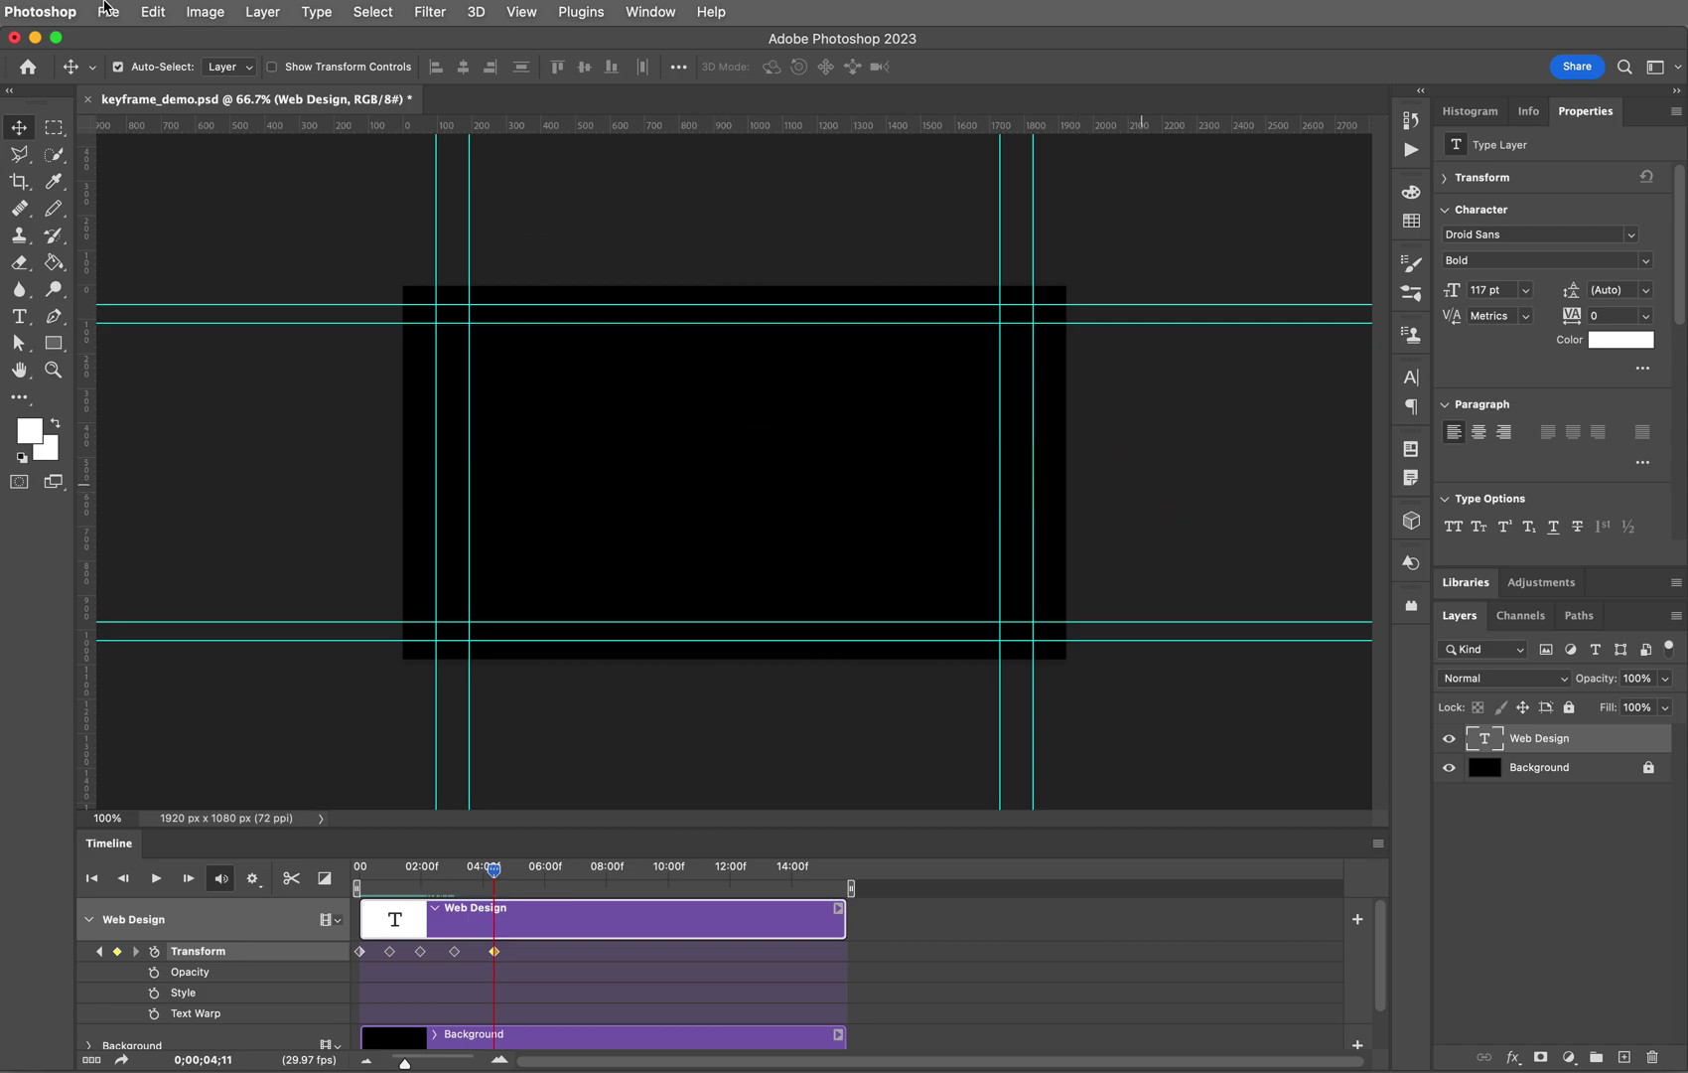
Step: Free-transform the off-canvas Web Design text with a 360° rotation entry, accepting 180° as the closest allowed value
{"action": "left_click", "coordinate": [163, 16]}
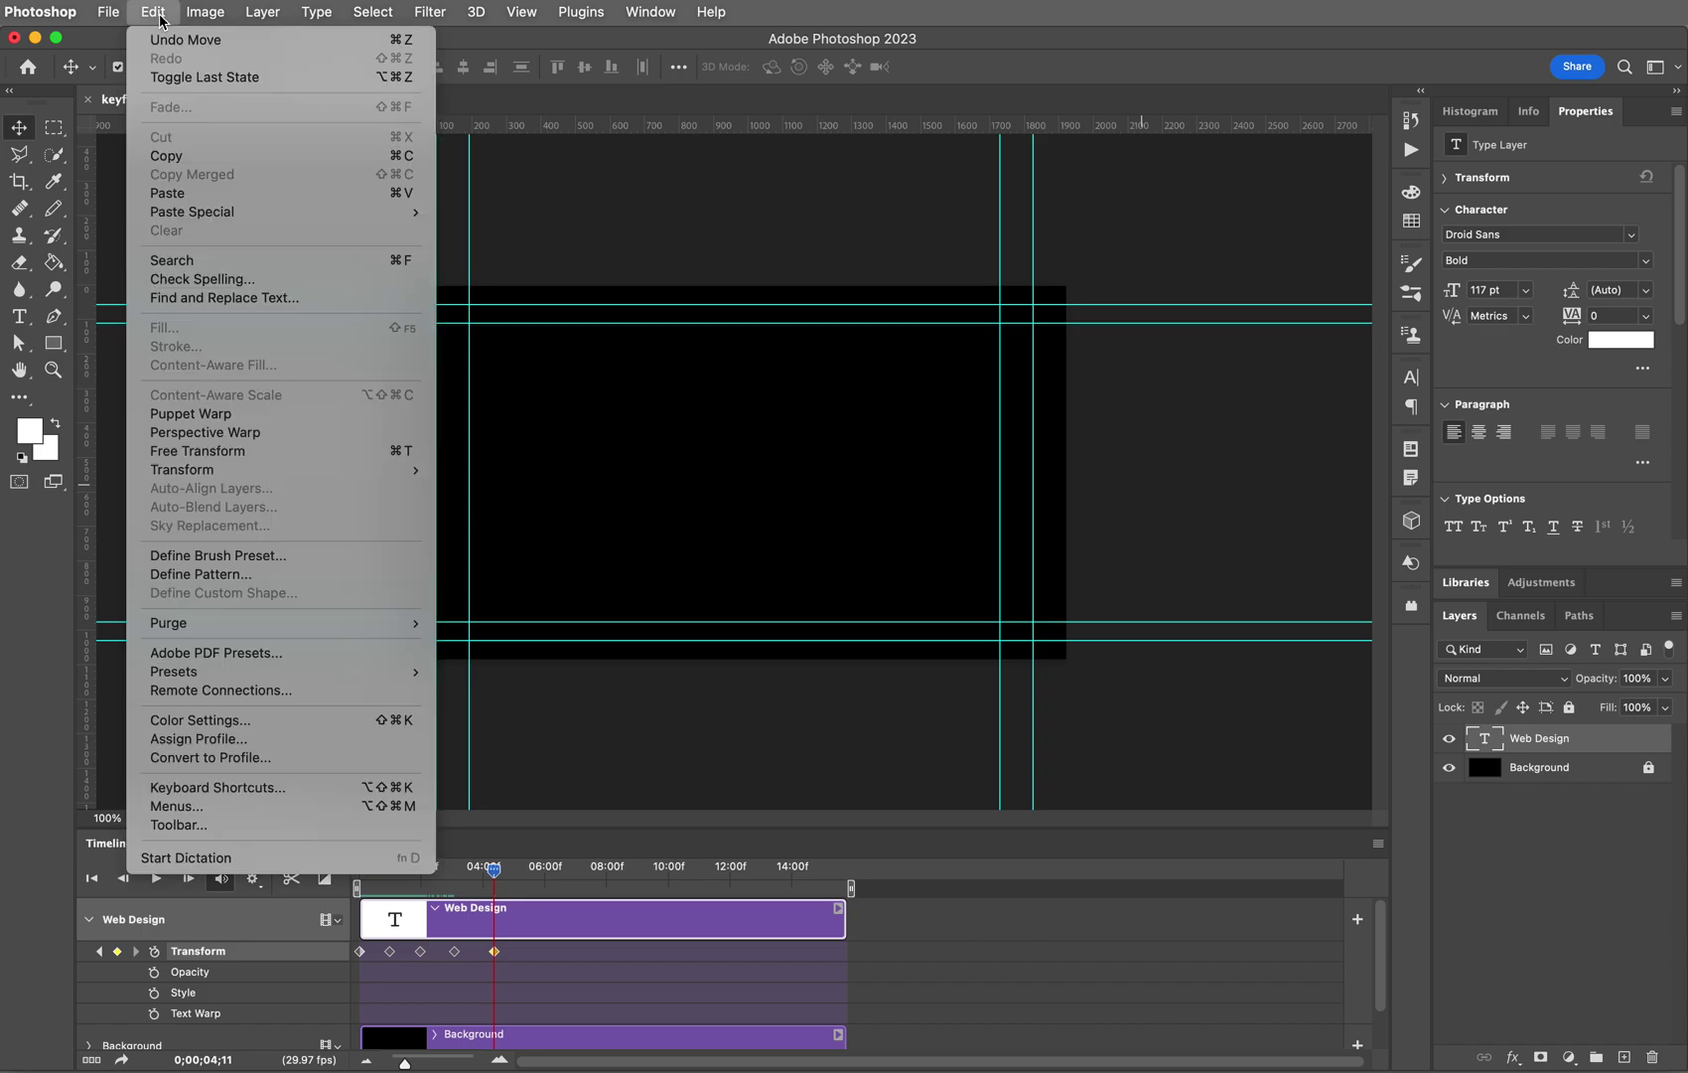
{"action": "mouse_move", "coordinate": [239, 477]}
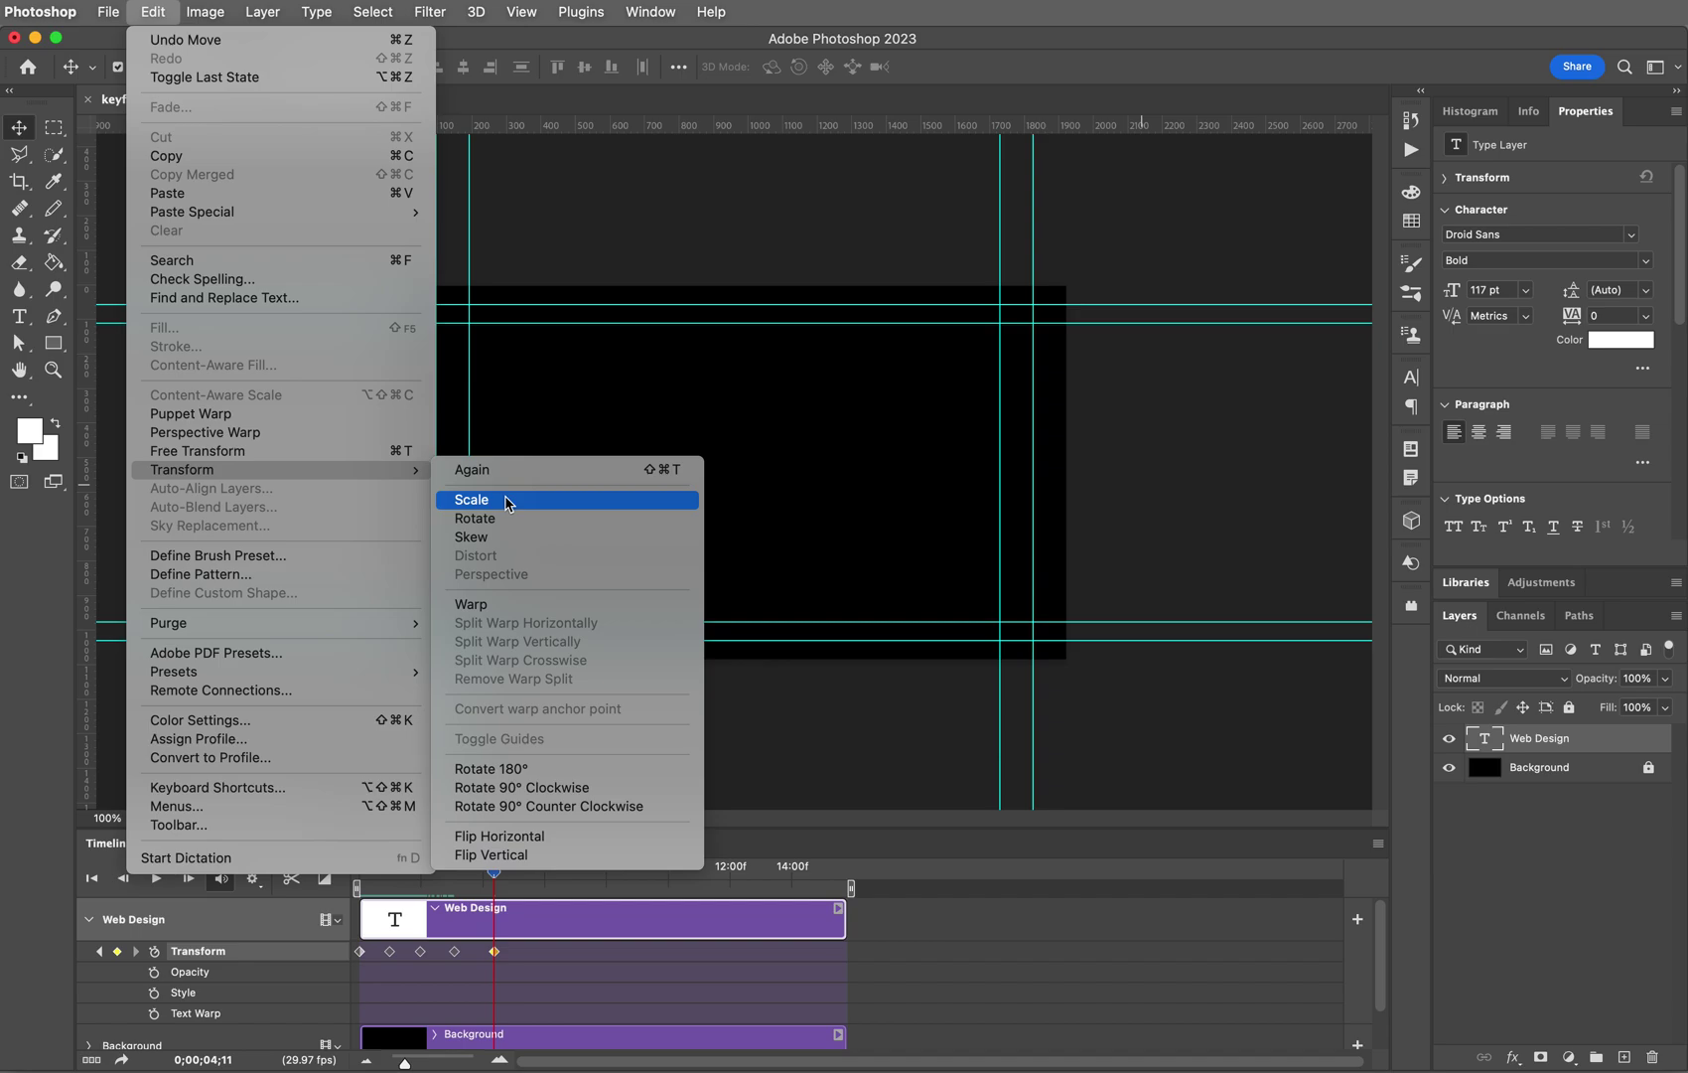
{"action": "left_click", "coordinate": [237, 453]}
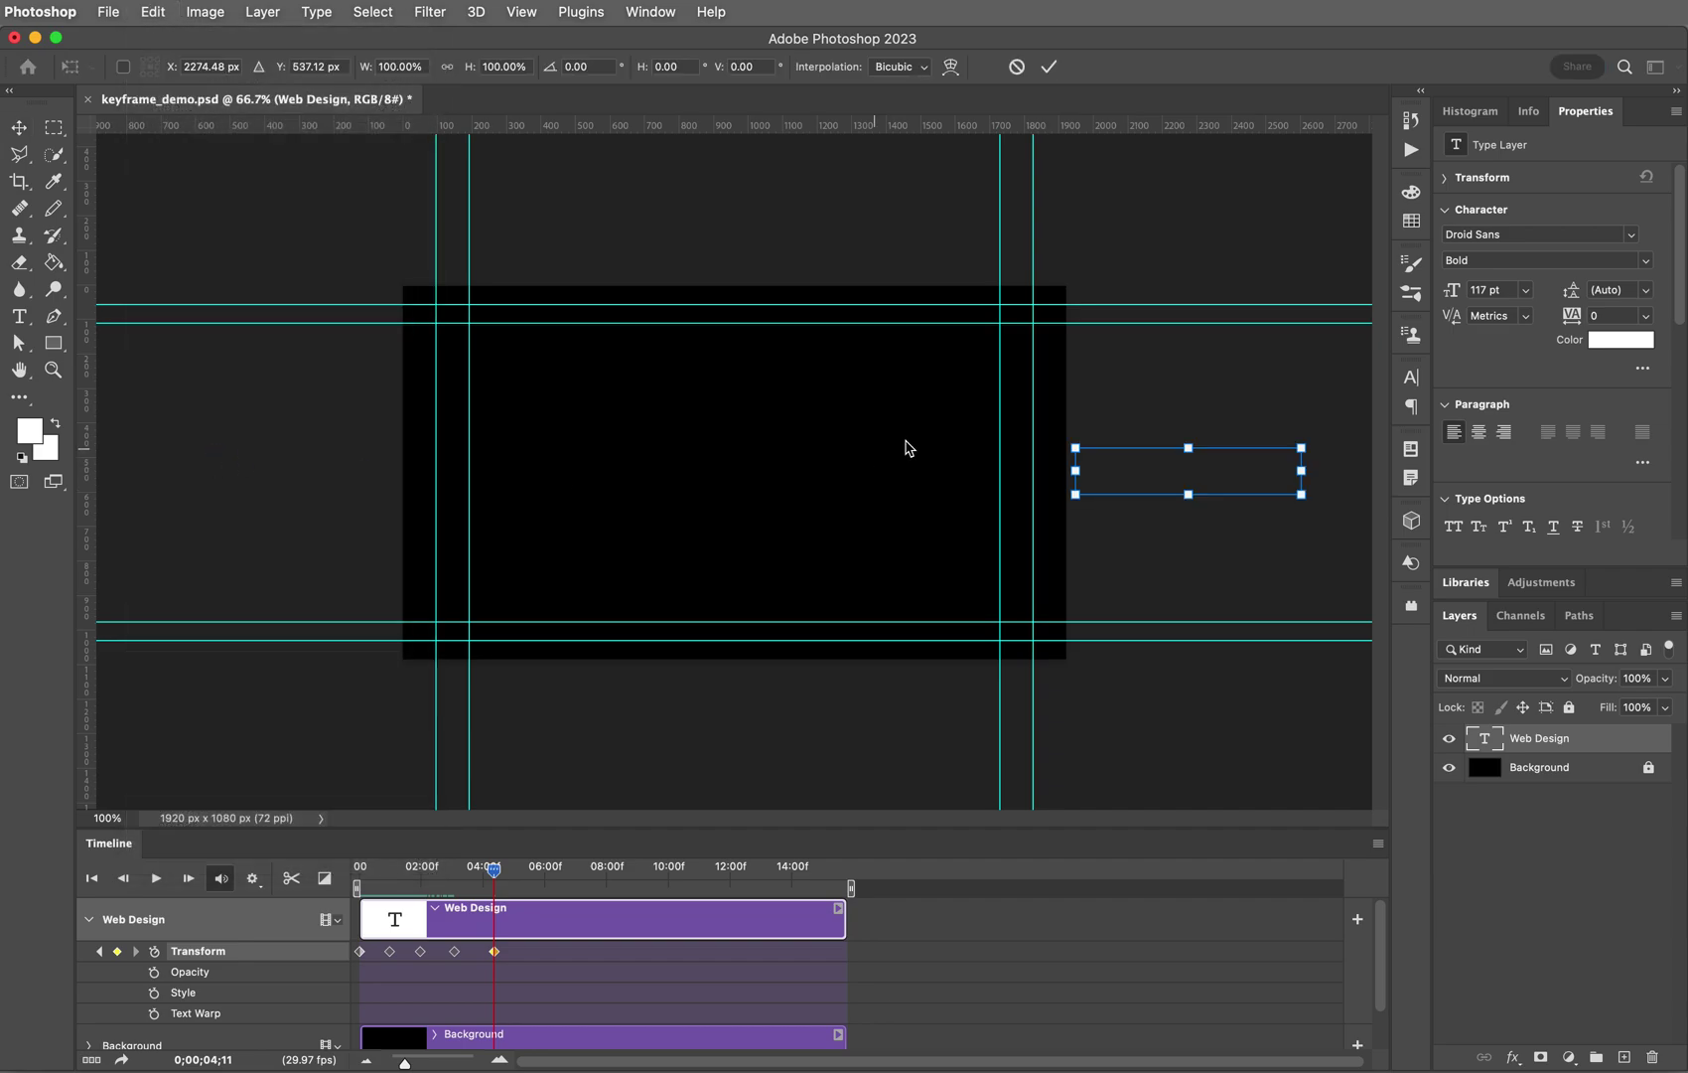
{"action": "left_click", "coordinate": [606, 68]}
{"action": "type", "text": "360"}
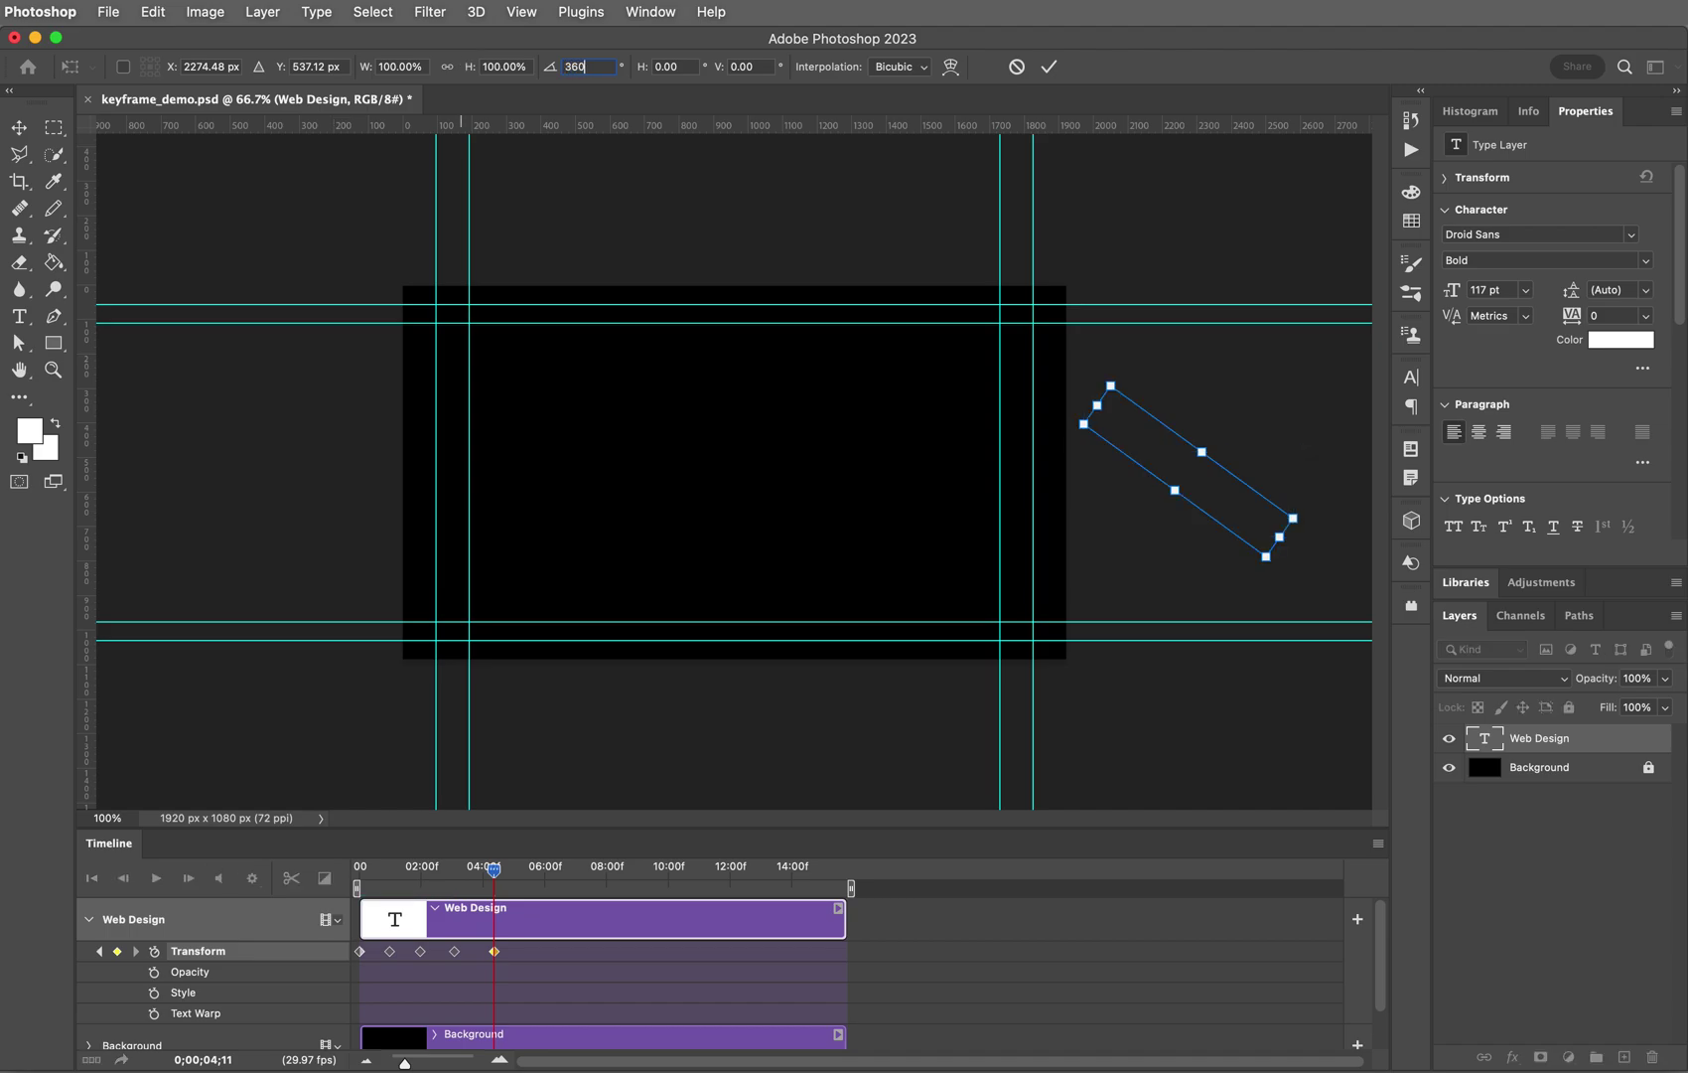
{"action": "left_click", "coordinate": [1048, 69]}
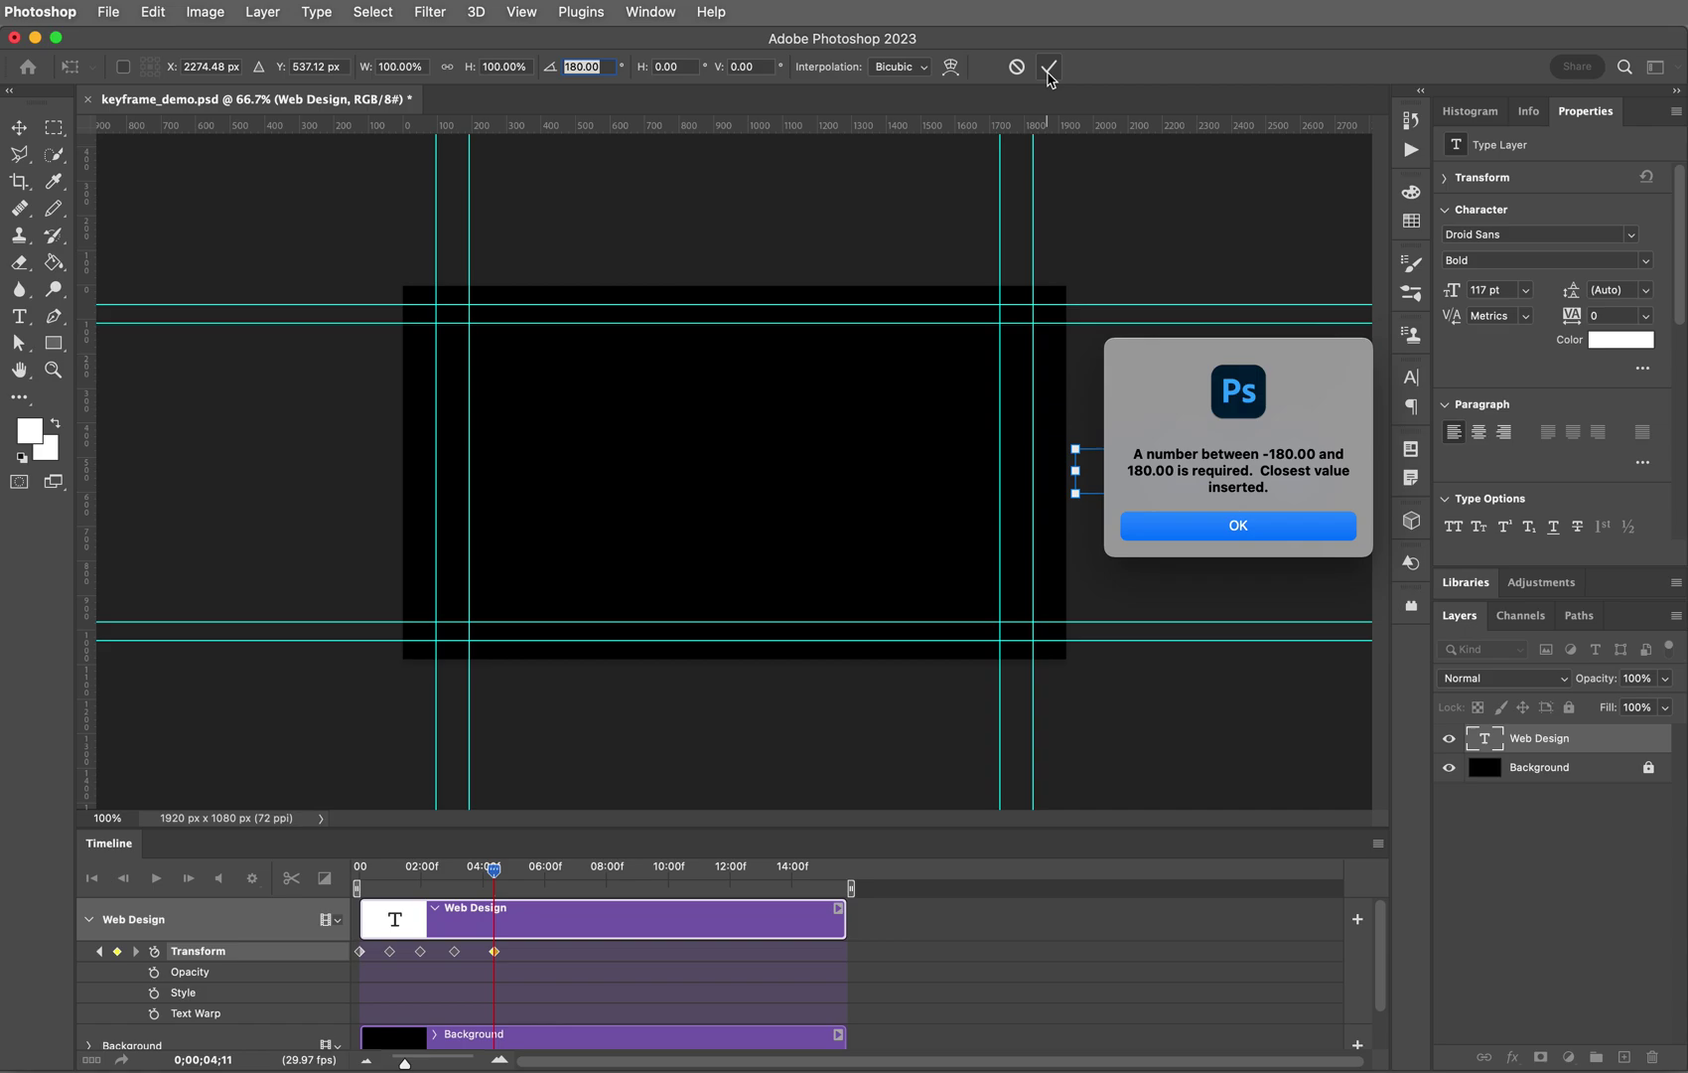
{"action": "left_click", "coordinate": [1238, 525]}
{"action": "key", "text": "Return"}
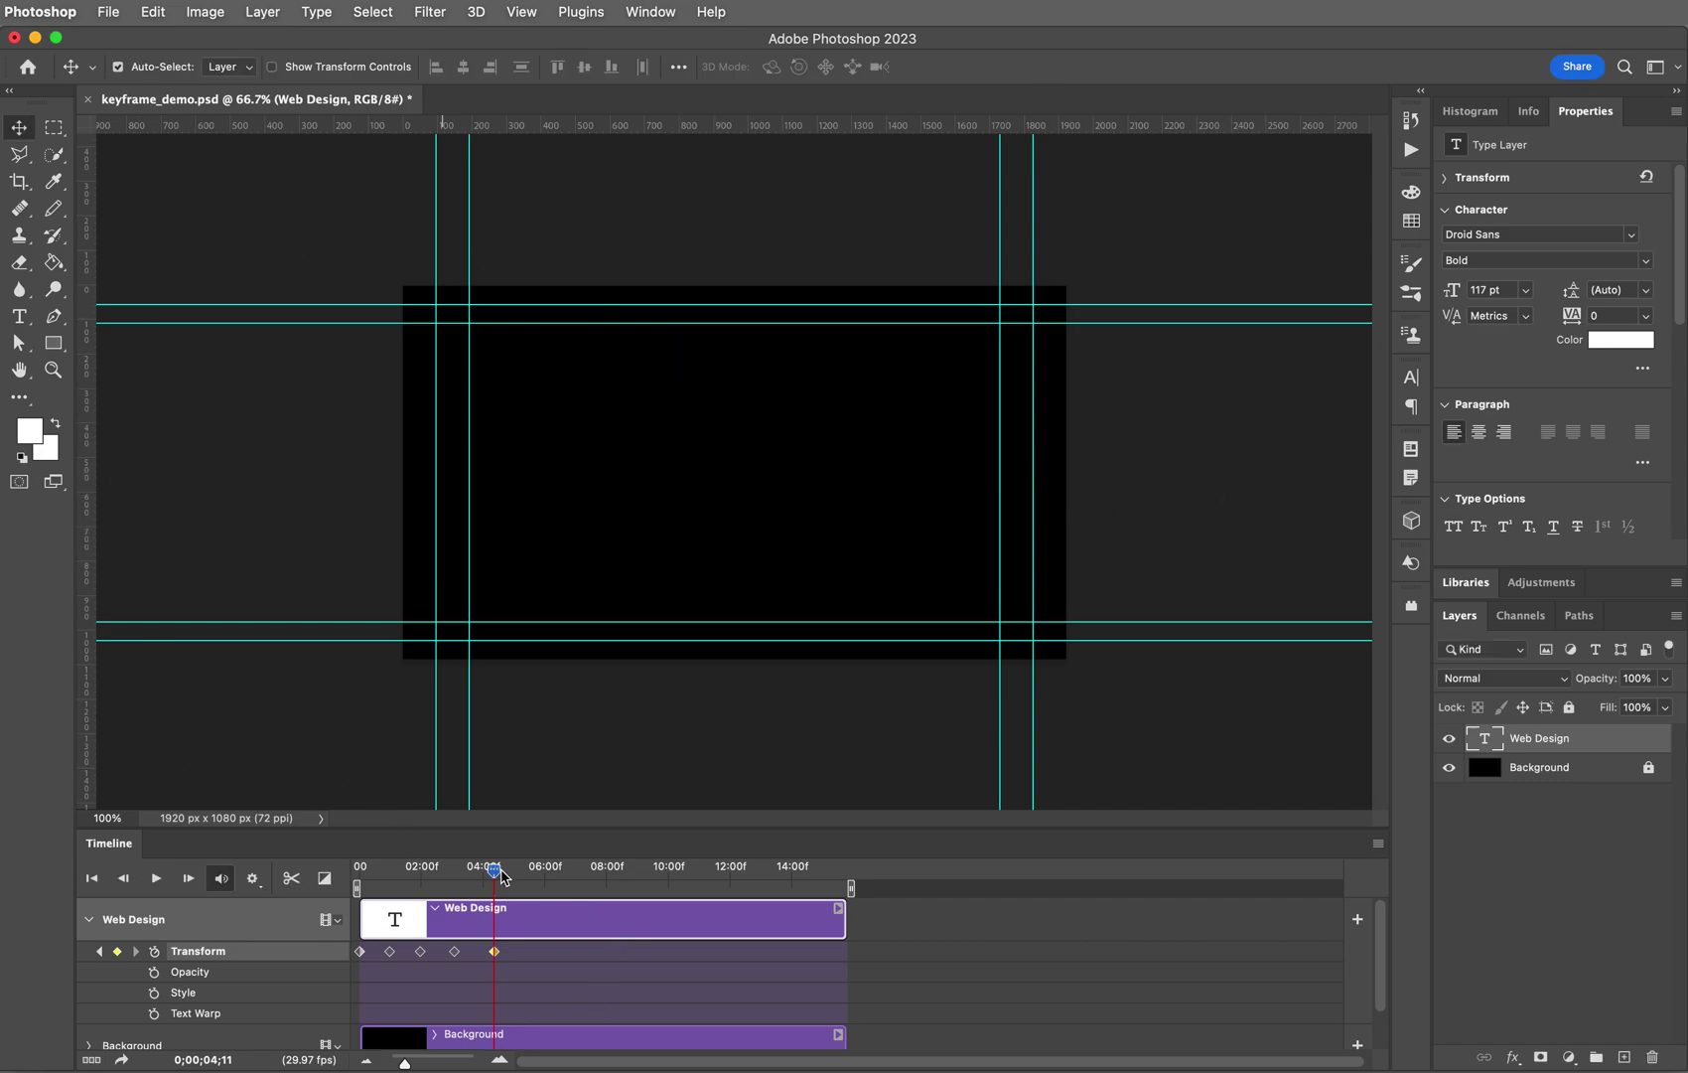
Step: Scrub and play the Web Design exit animation, and return the playhead to 0;00;05;21
{"action": "left_click_drag", "start_coordinate": [495, 870], "coordinate": [444, 871]}
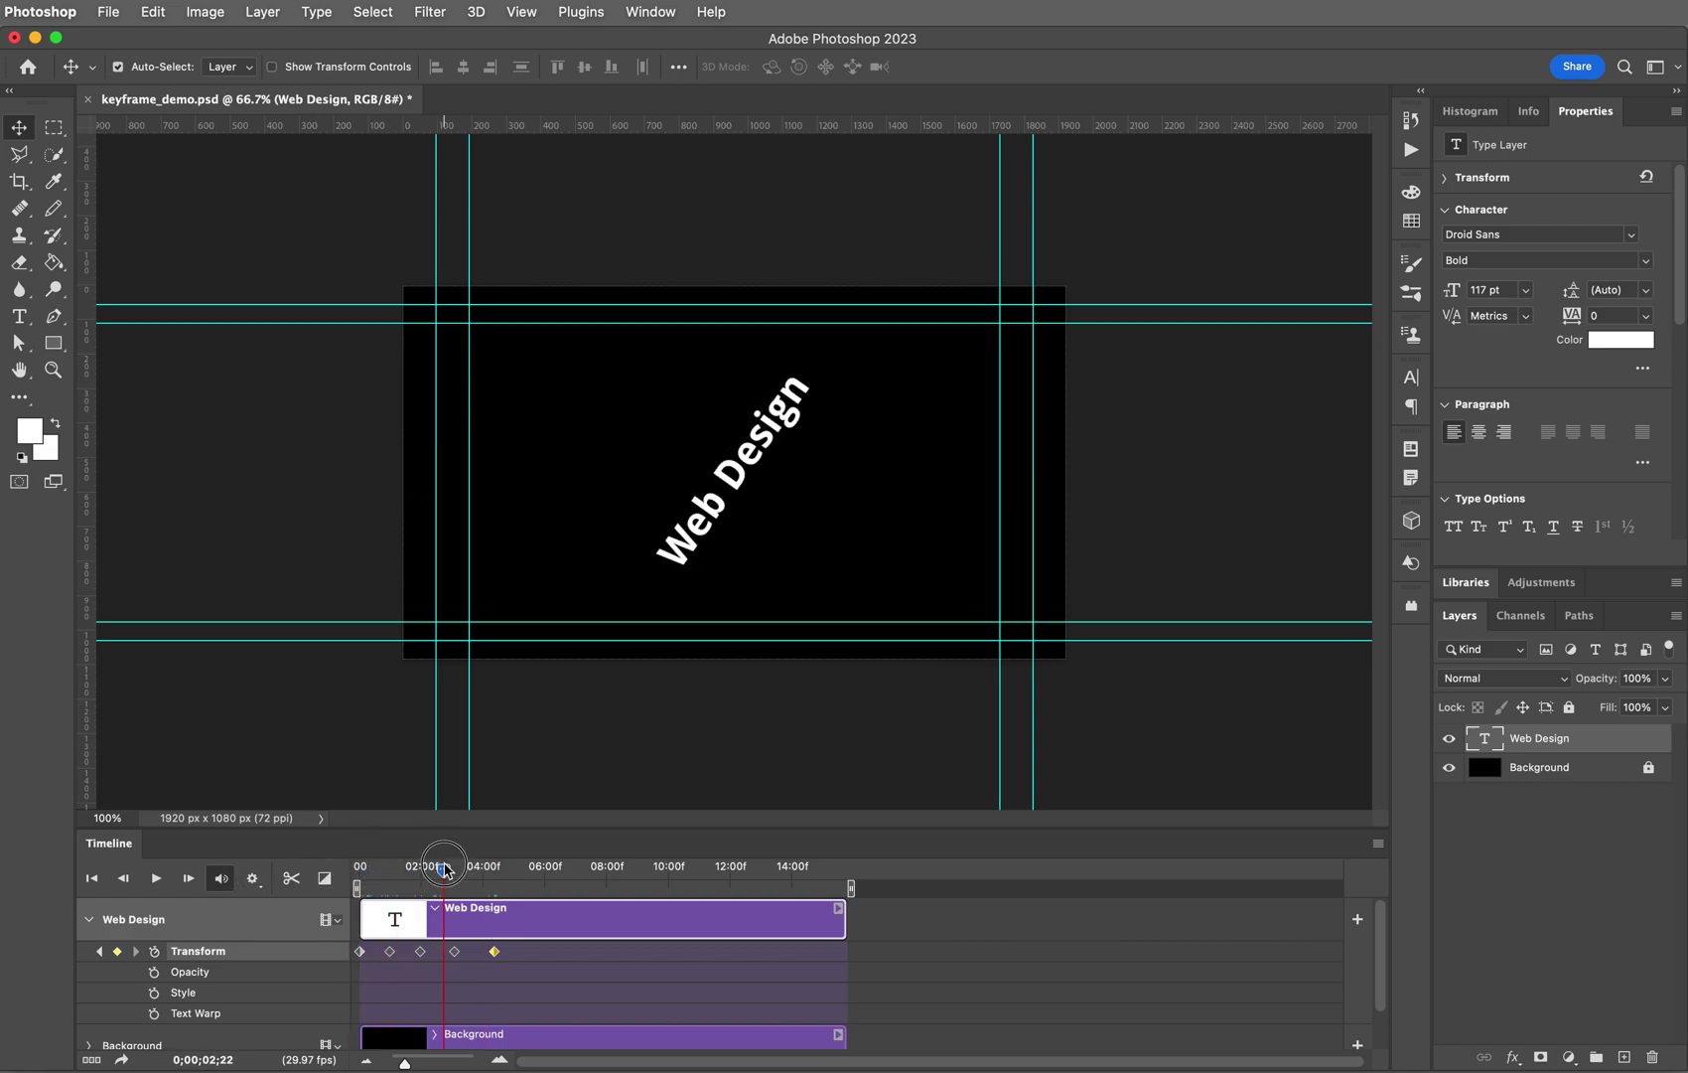
{"action": "left_click", "coordinate": [154, 880]}
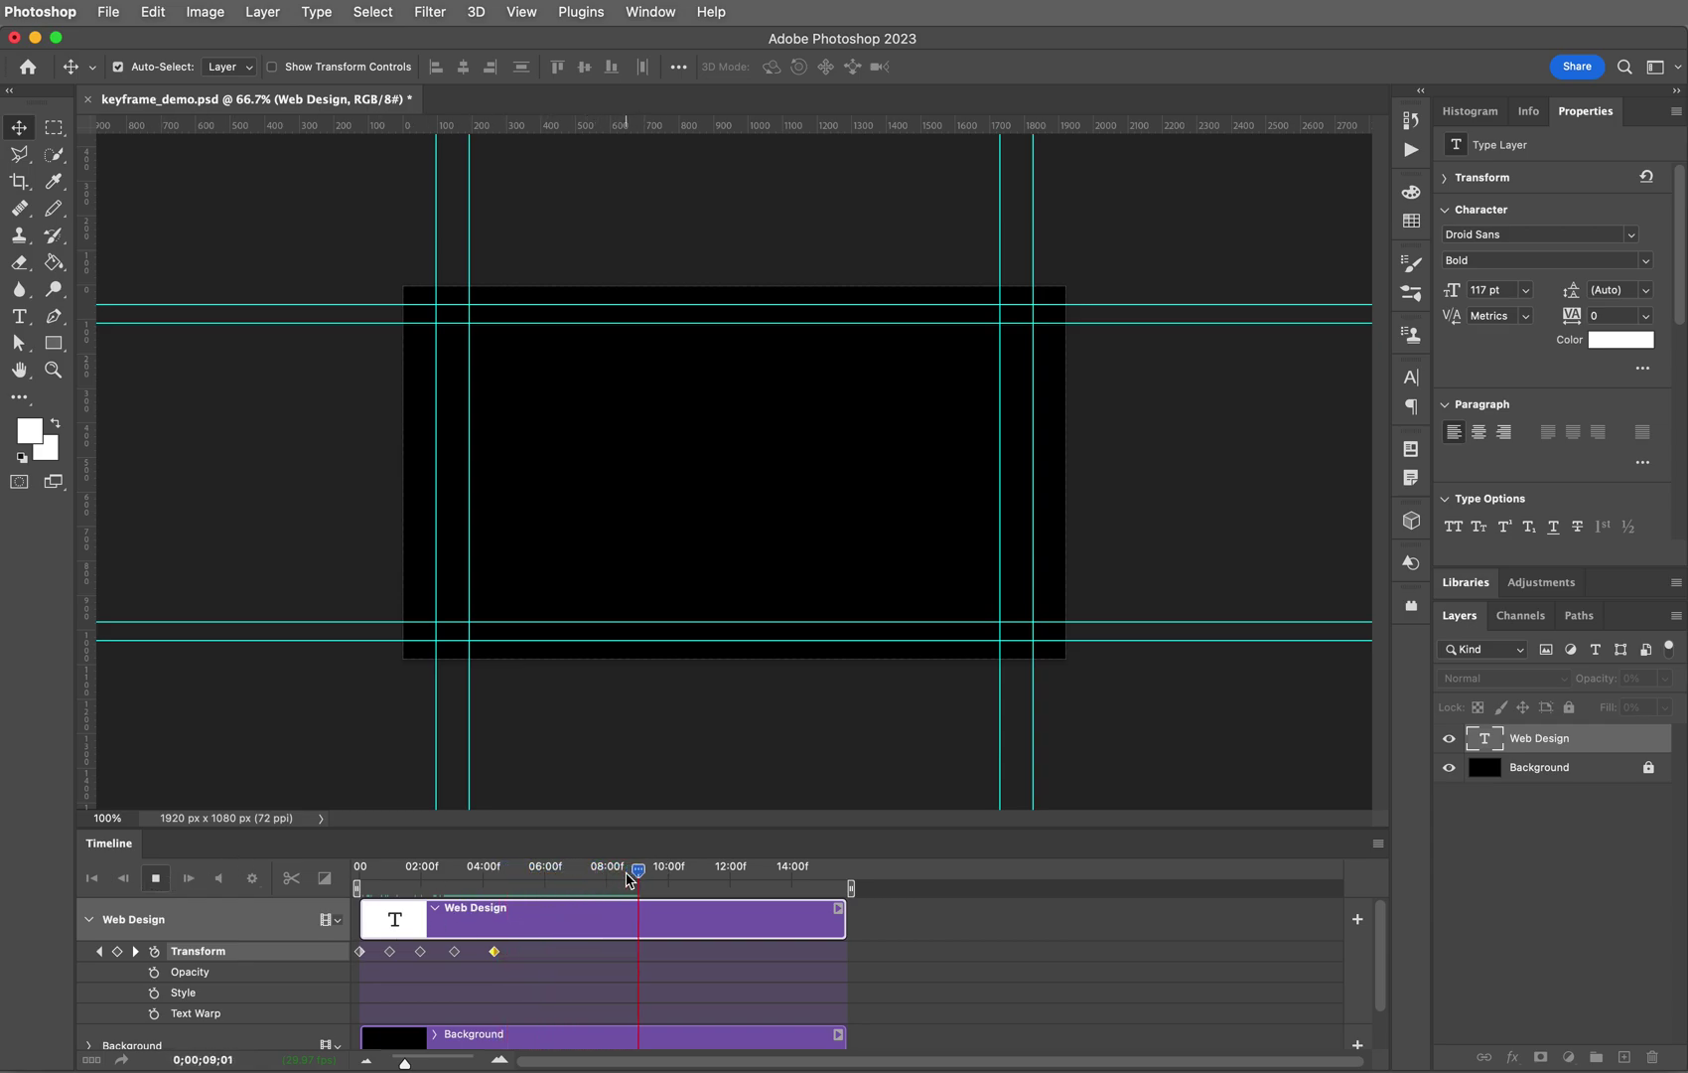
{"action": "key", "text": "space"}
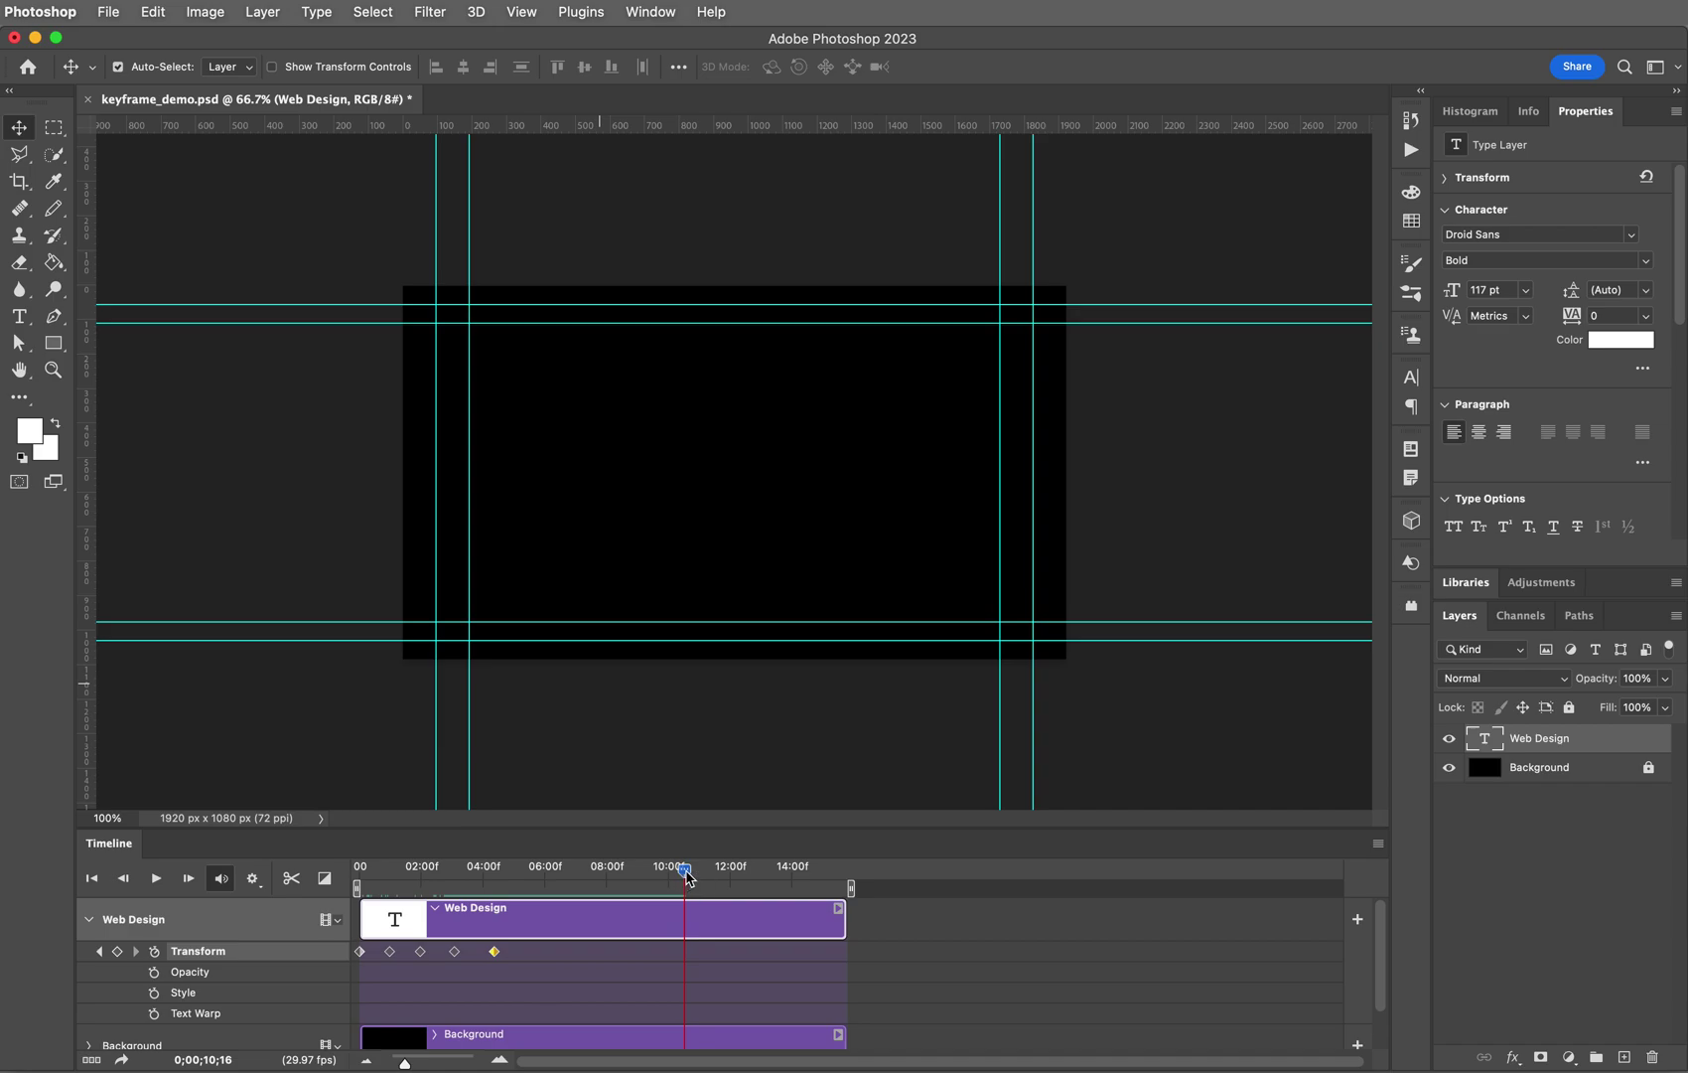
{"action": "left_click_drag", "start_coordinate": [684, 871], "coordinate": [536, 880]}
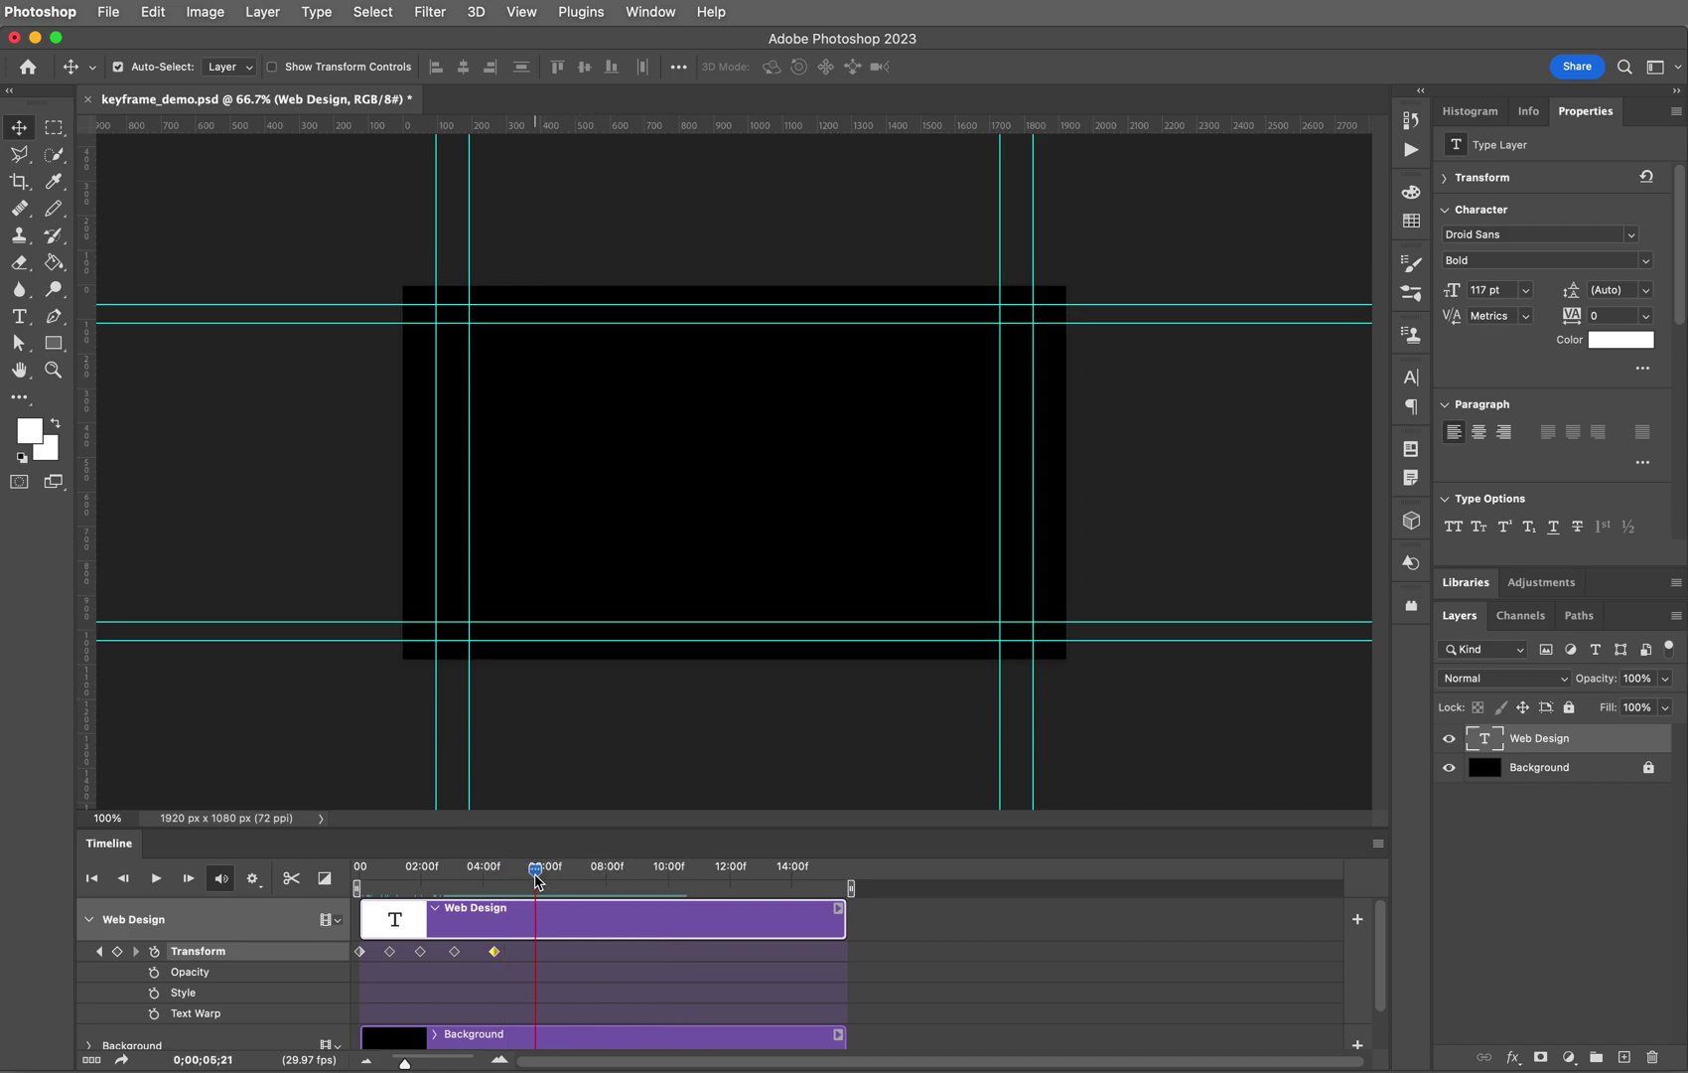